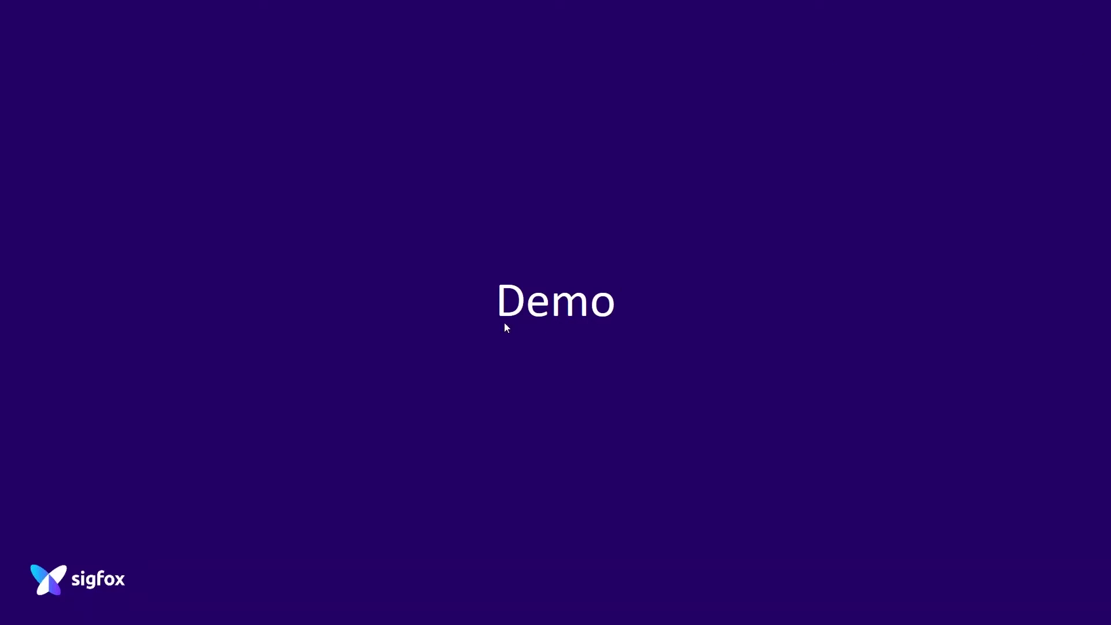
# End the slide show, switch to Atom, and highlight the device ID in the console output.
pyautogui.press('Escape')
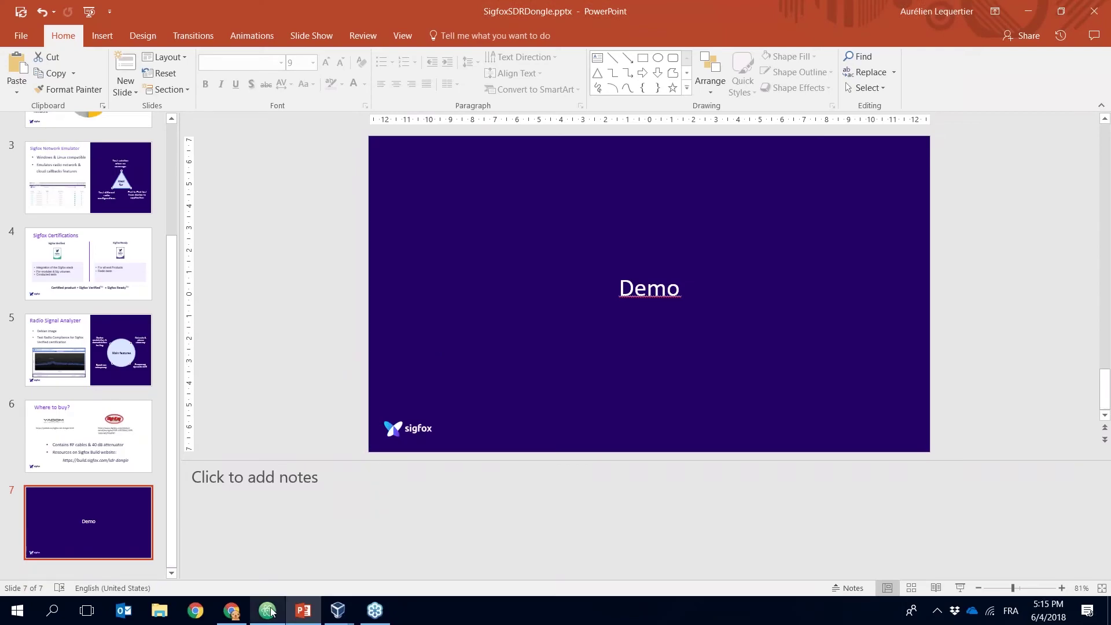
pyautogui.moveTo(271, 612)
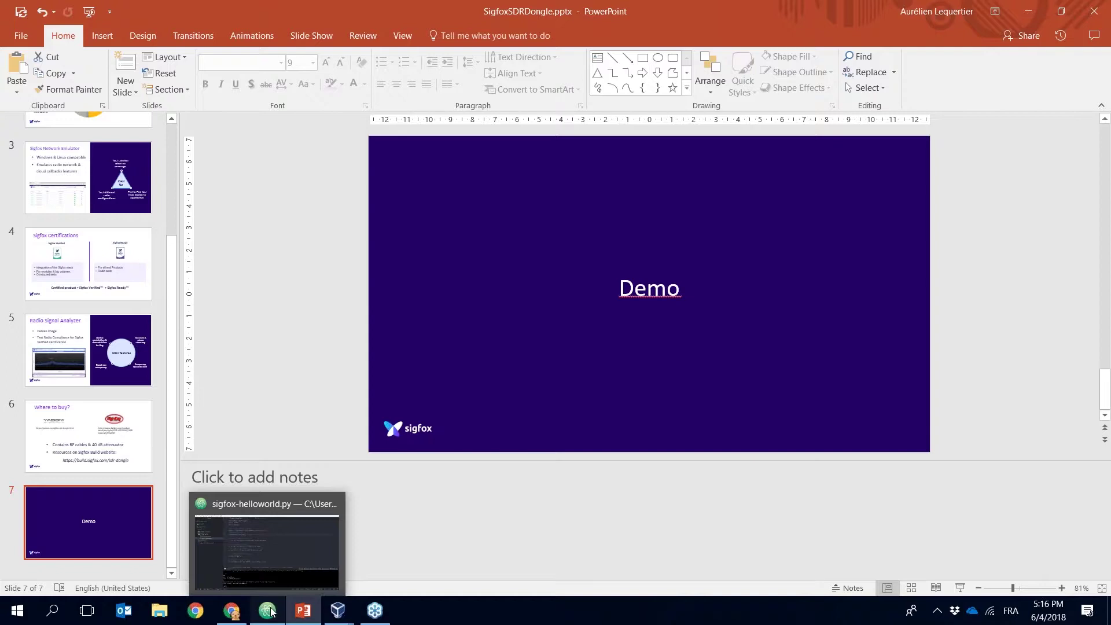
pyautogui.click(271, 611)
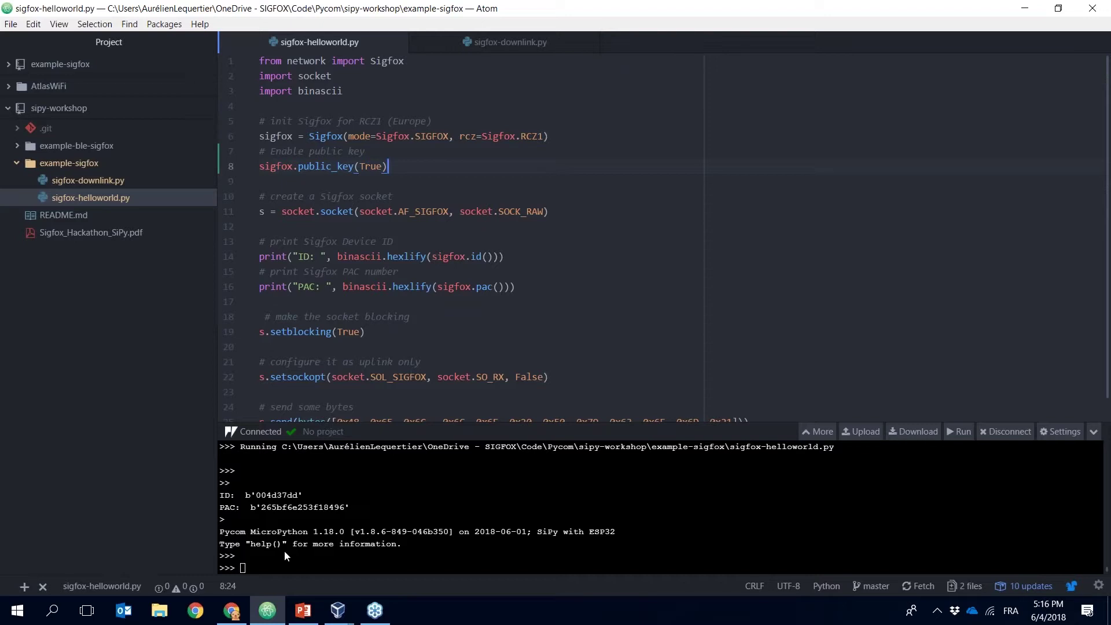
pyautogui.moveTo(220, 497); pyautogui.dragTo(320, 499)
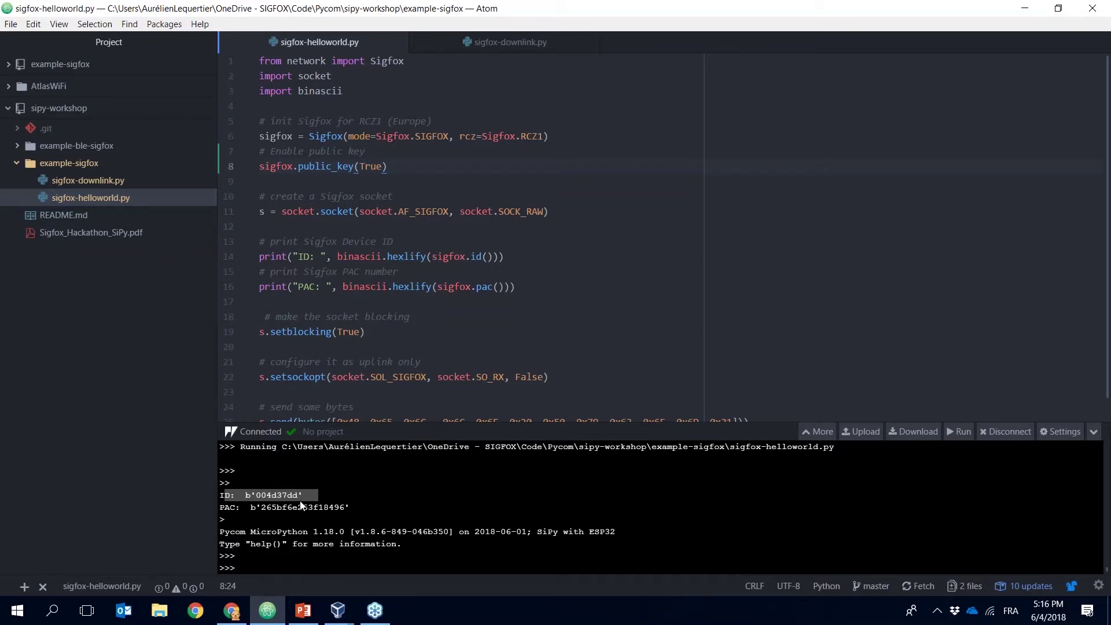
pyautogui.moveTo(255, 496); pyautogui.dragTo(297, 498)
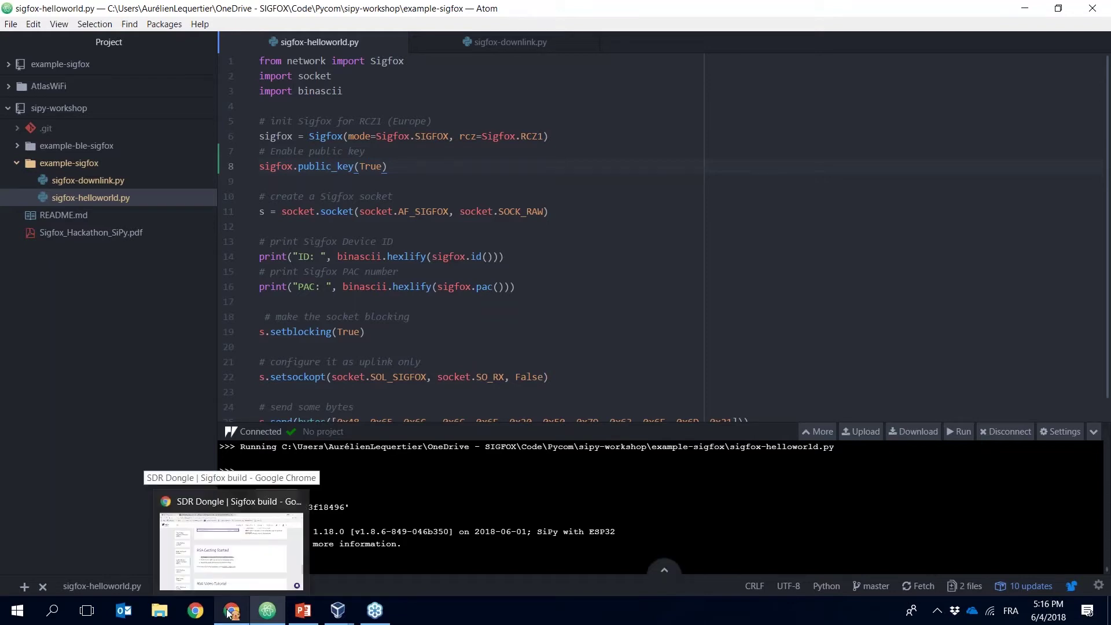
# Search Windows for "sne" and launch the Sigfox Network Emulator.
pyautogui.click(48, 618)
pyautogui.write('sne')
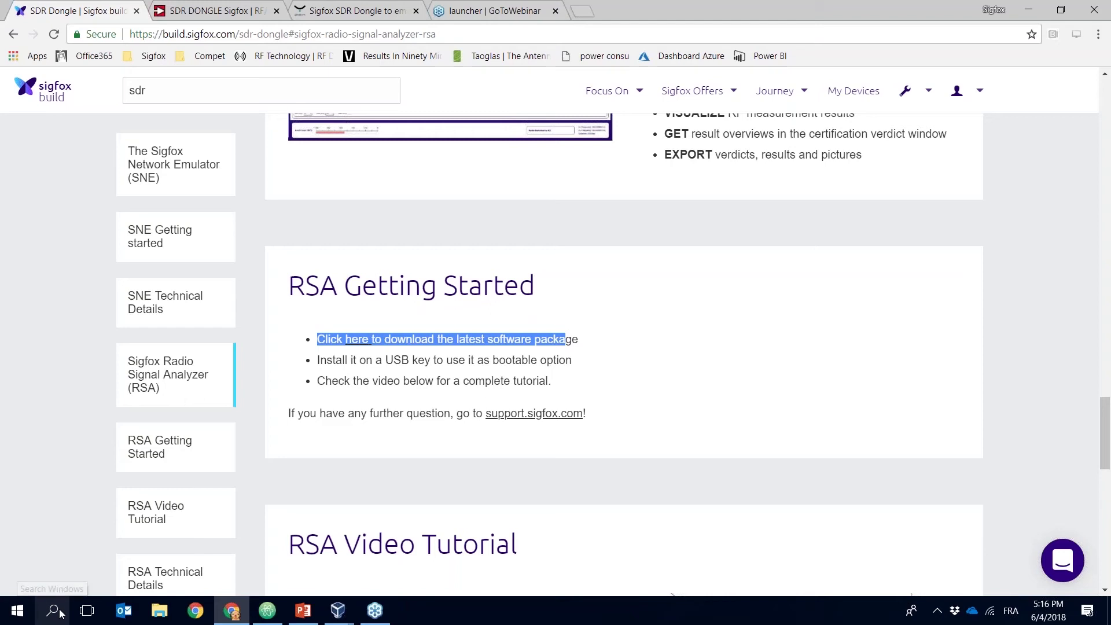
pyautogui.click(53, 611)
pyautogui.write('sne')
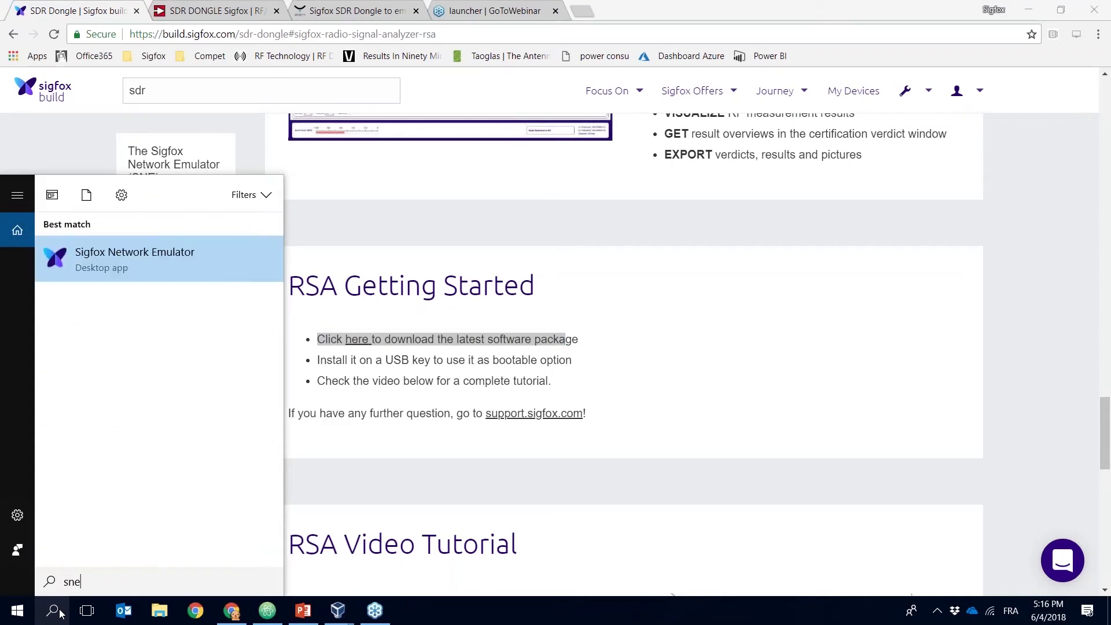
pyautogui.click(120, 252)
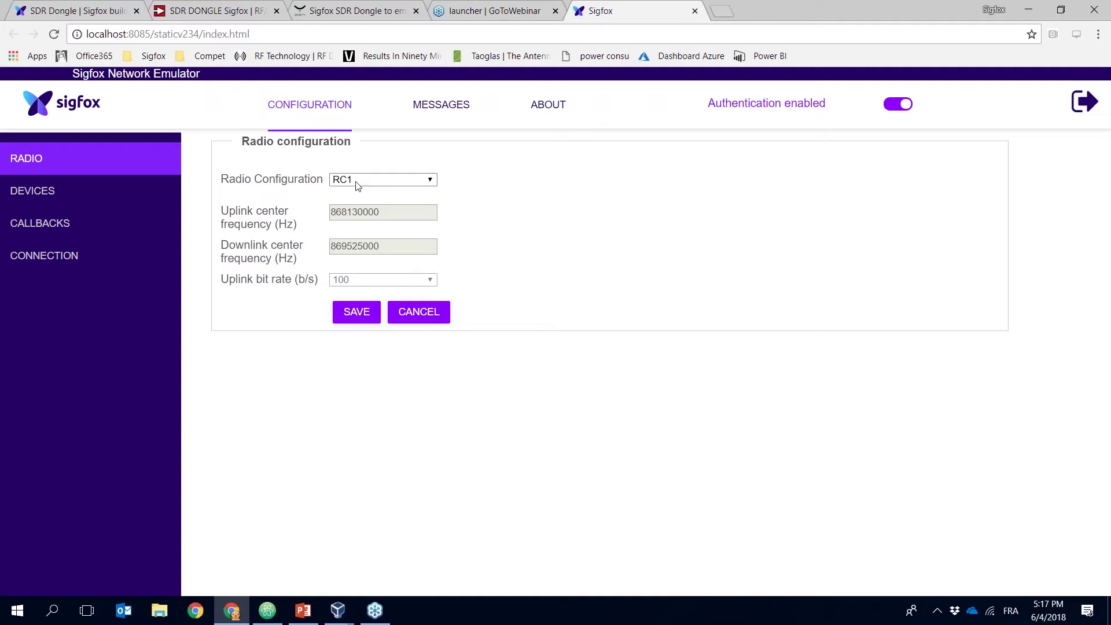
# Review the available radio configurations, keeping RC1, and examine the SiPy device's name and identifier in the devices configuration.
pyautogui.click(417, 183)
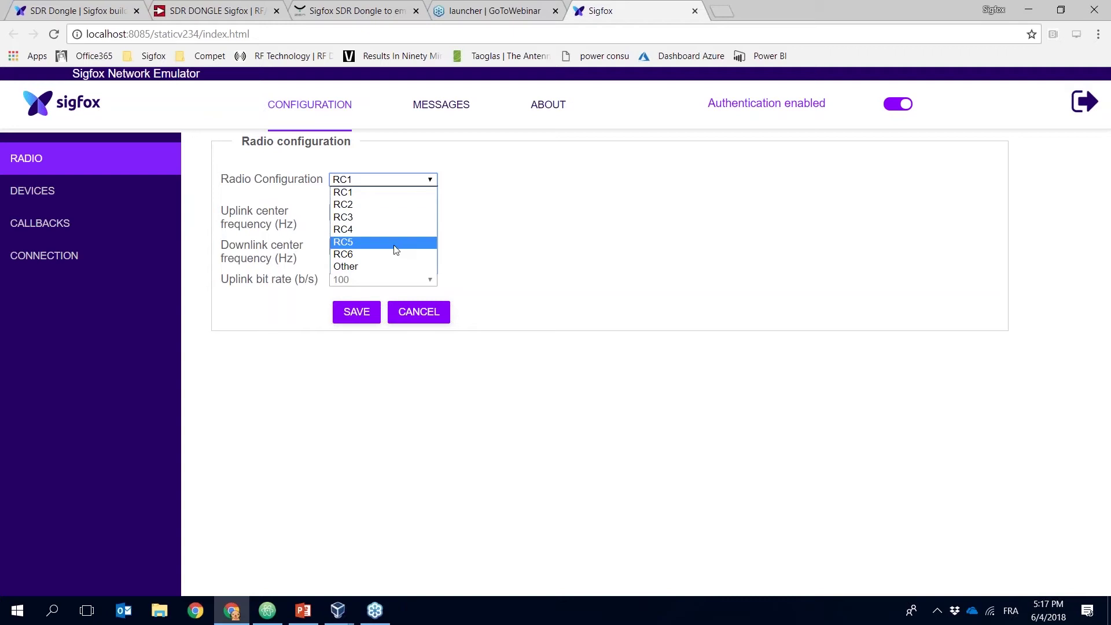
pyautogui.click(424, 183)
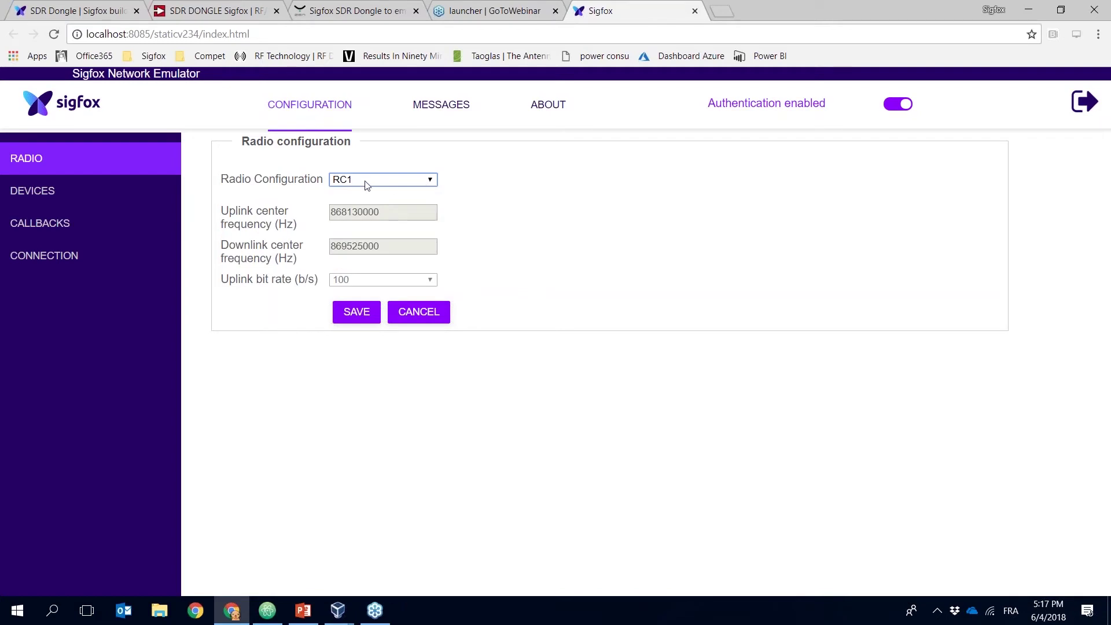
pyautogui.click(112, 192)
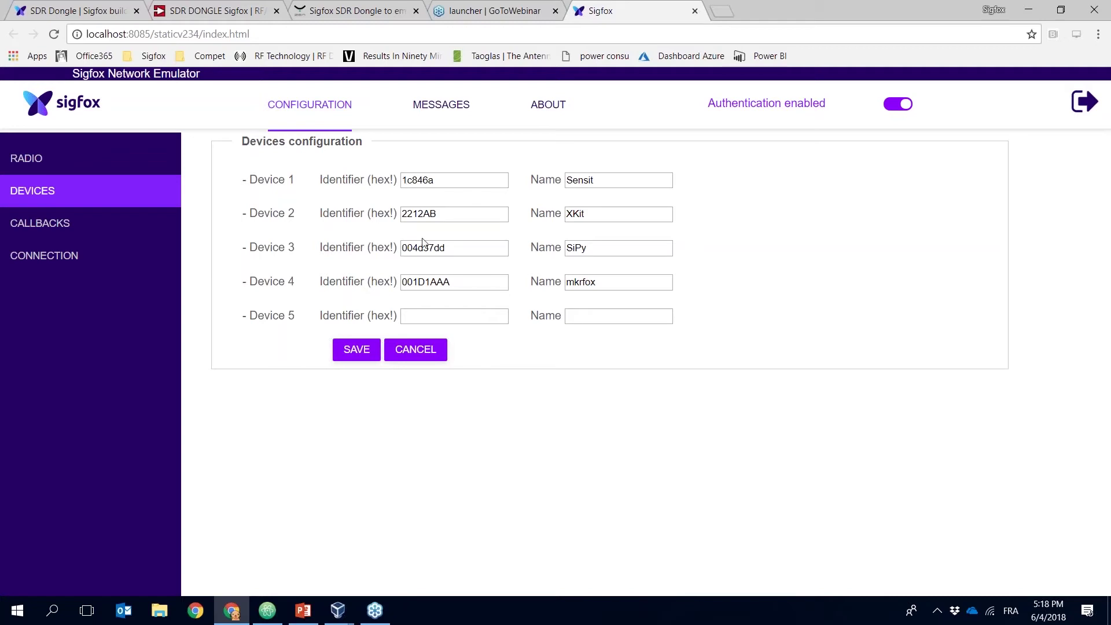
pyautogui.doubleClick(602, 251)
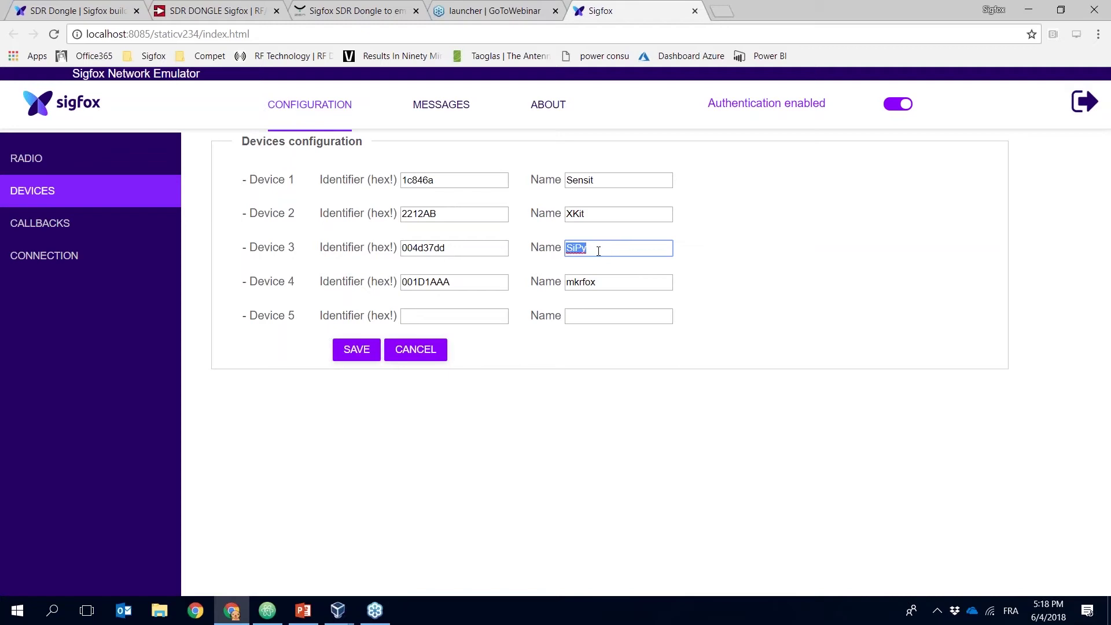
pyautogui.click(465, 247)
pyautogui.moveTo(468, 248); pyautogui.dragTo(398, 248)
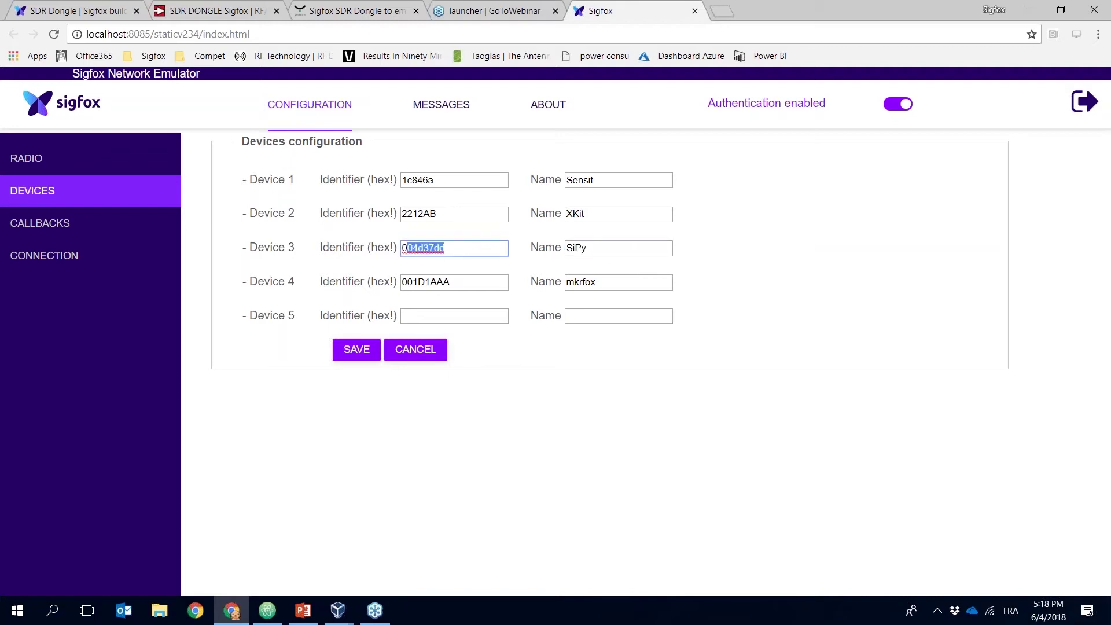
pyautogui.click(473, 249)
# Start a new callback set in the callbacks configuration and try the DIRECT downlink mode.
pyautogui.click(62, 222)
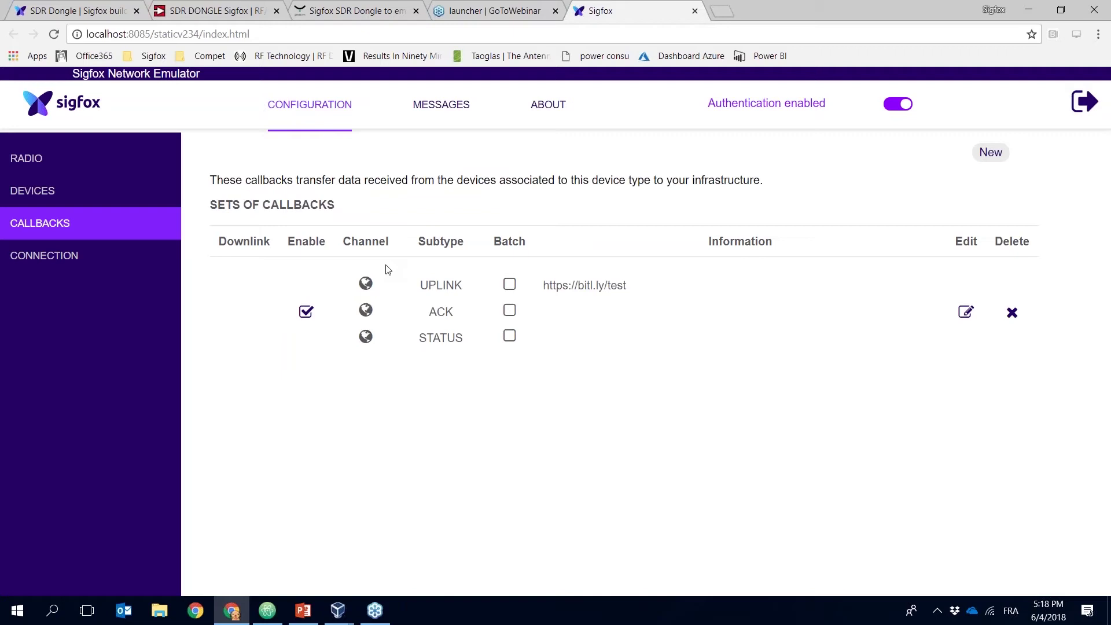
pyautogui.click(991, 153)
pyautogui.click(413, 180)
pyautogui.click(370, 204)
pyautogui.click(368, 181)
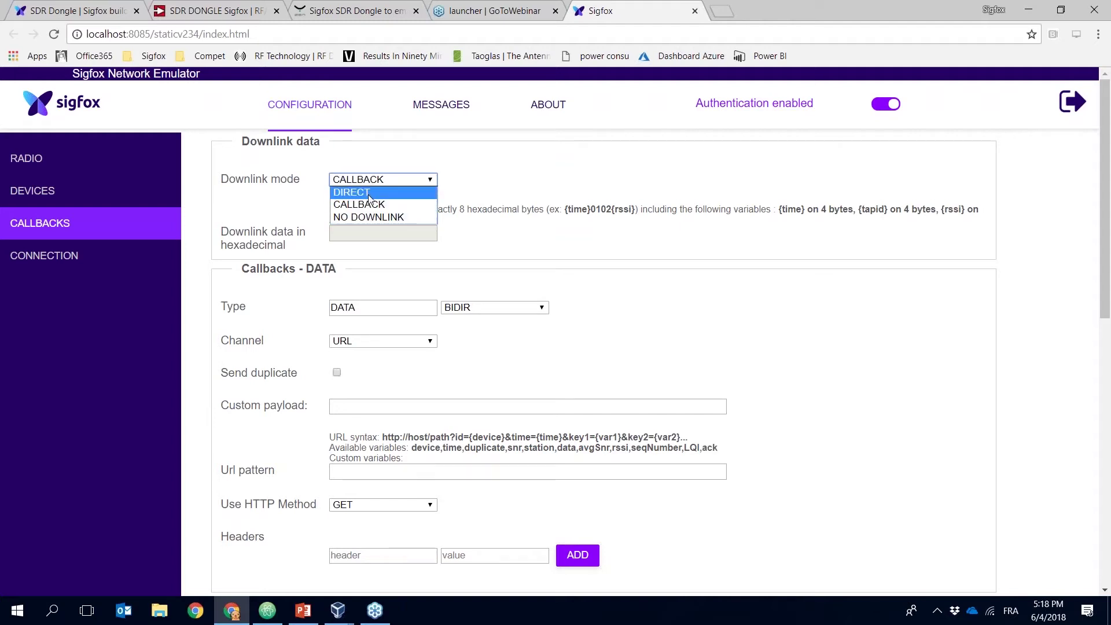
pyautogui.click(370, 192)
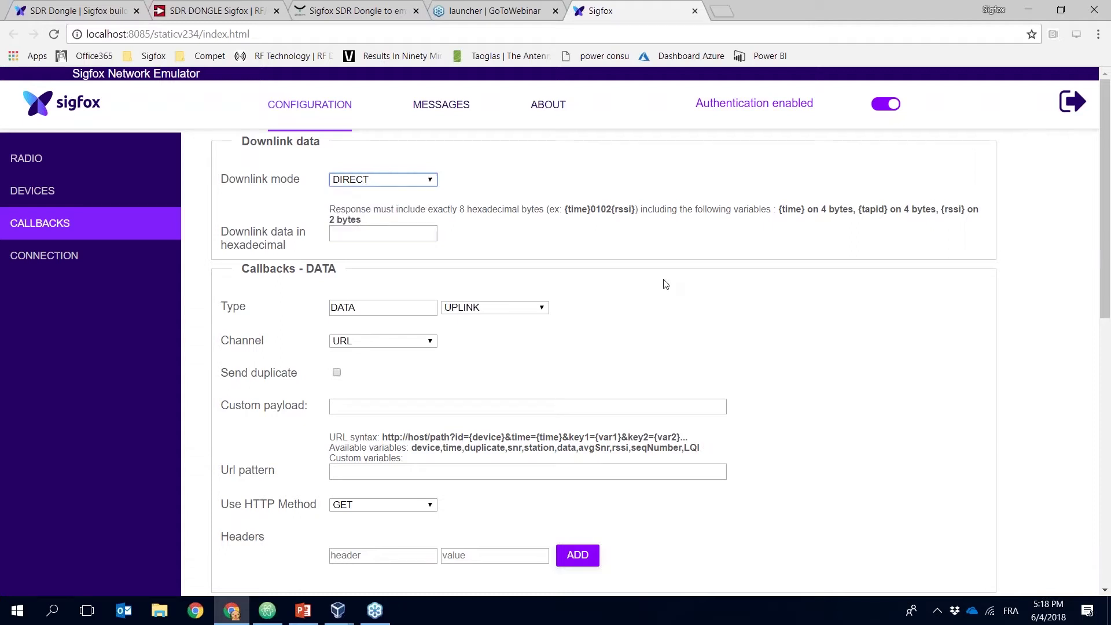
# Look through the data, service acknowledge and service status callback settings, and discard the new callback set.
pyautogui.scroll(-2, 666, 283)
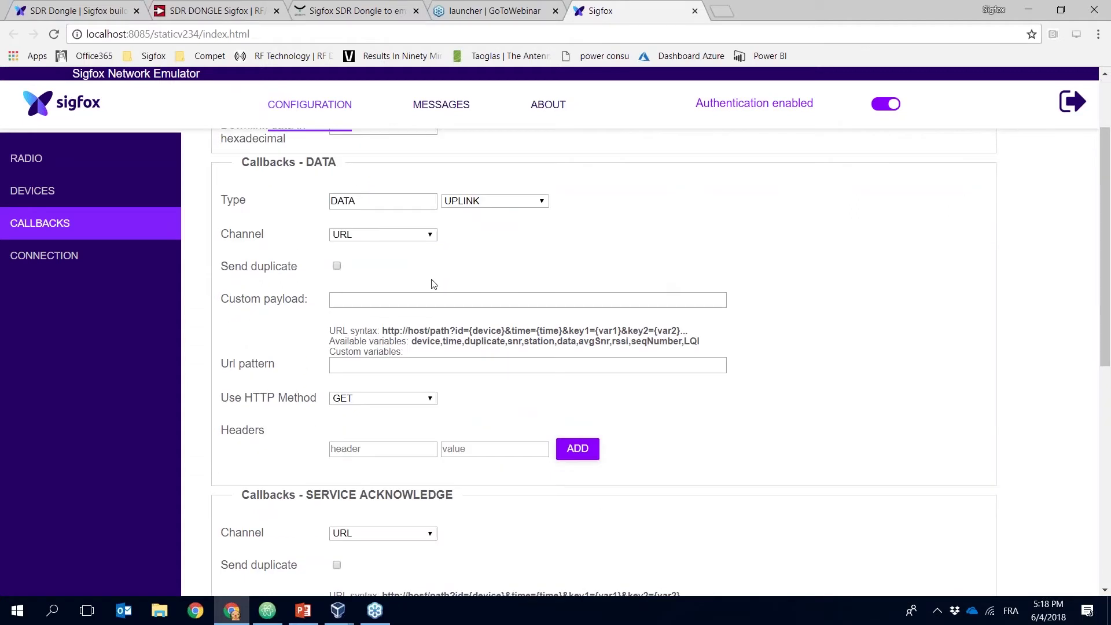
pyautogui.scroll(-1, 434, 283)
pyautogui.scroll(-7, 433, 284)
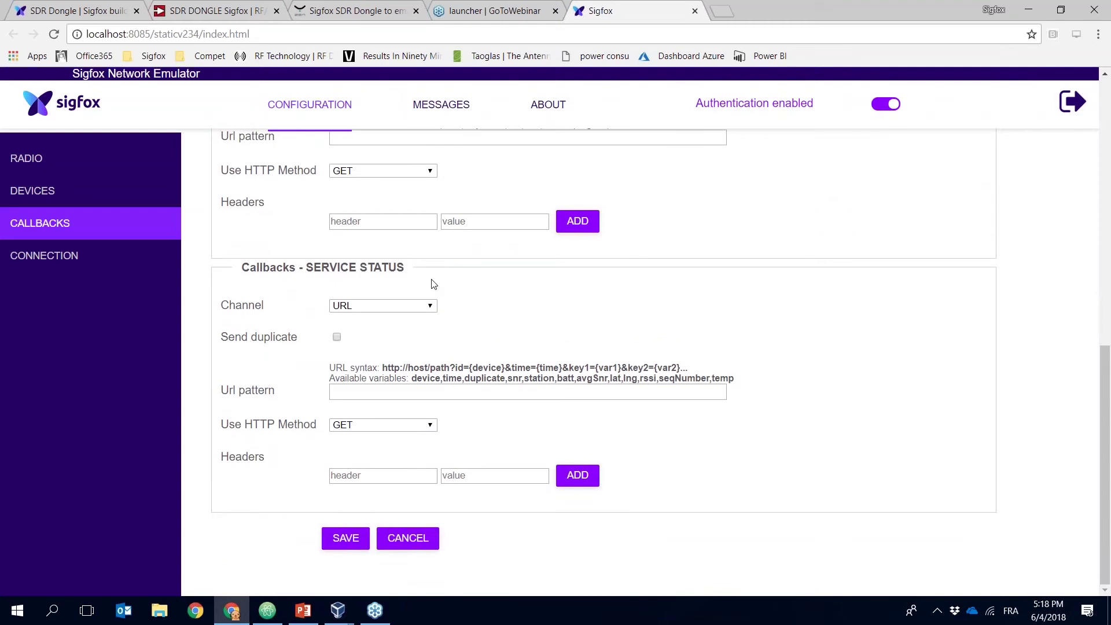
pyautogui.scroll(7, 433, 324)
pyautogui.scroll(-7, 428, 405)
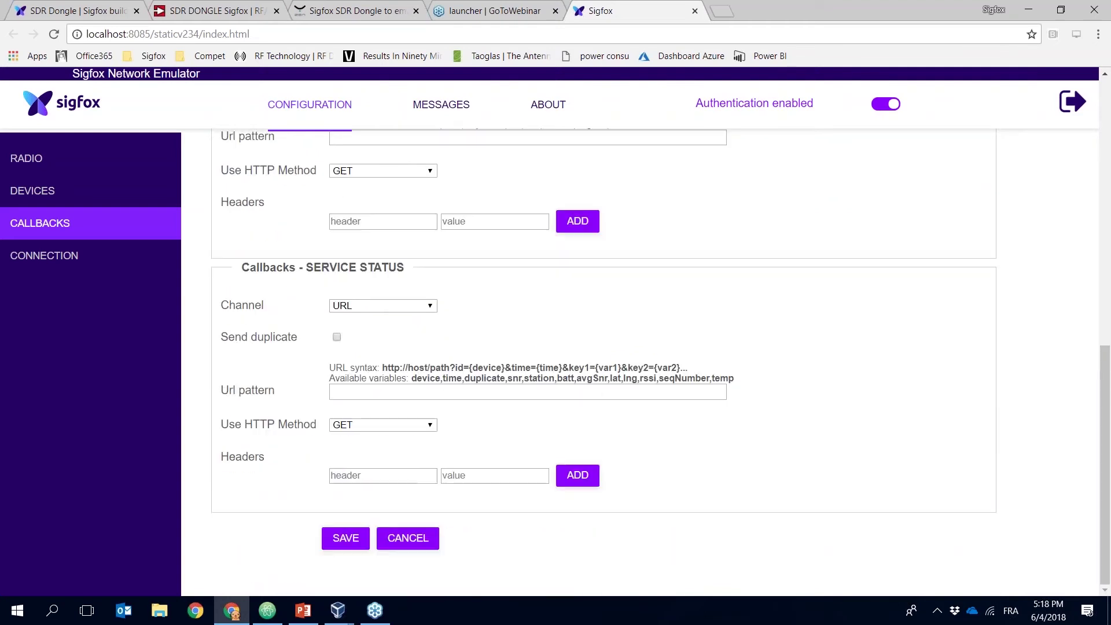
pyautogui.click(416, 539)
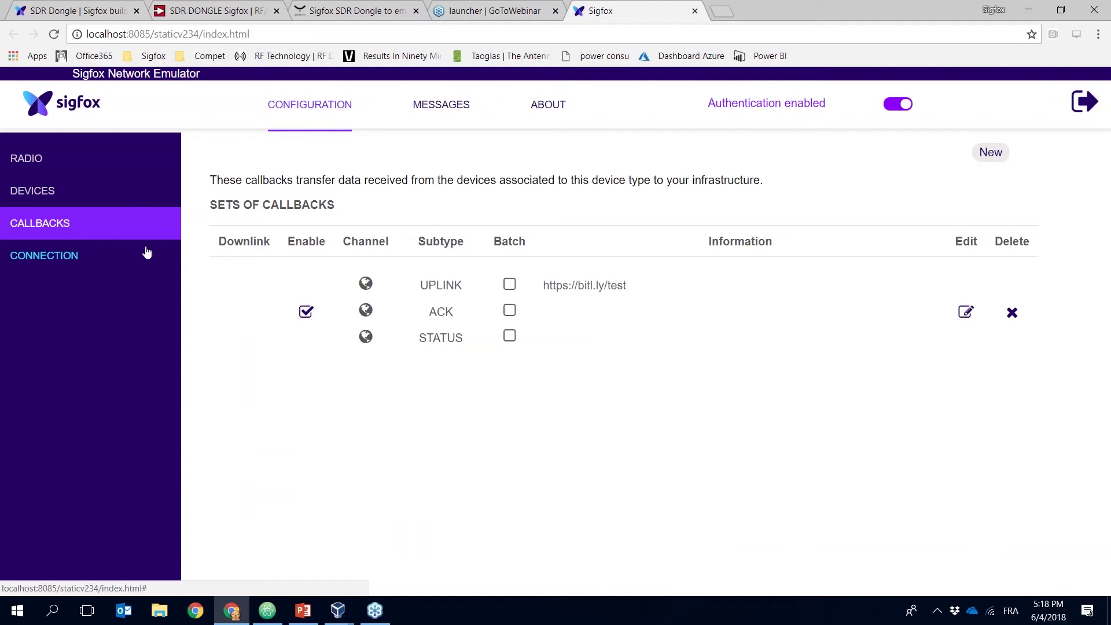
# Check the proxy connection and radio configuration pages, and open the emulator's messages list.
pyautogui.click(124, 260)
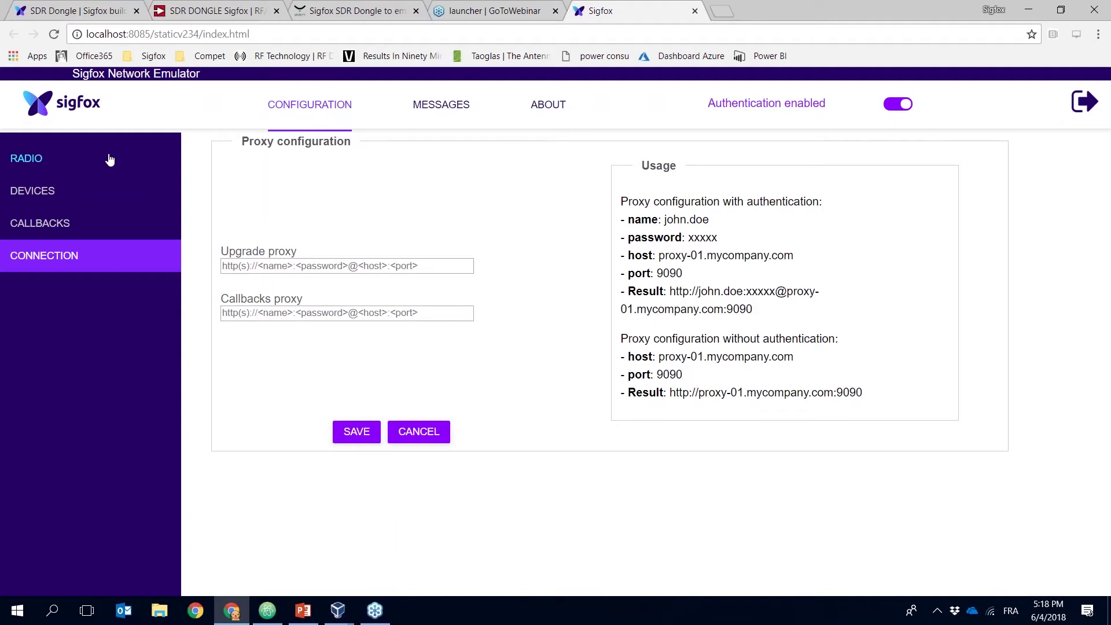
pyautogui.click(74, 165)
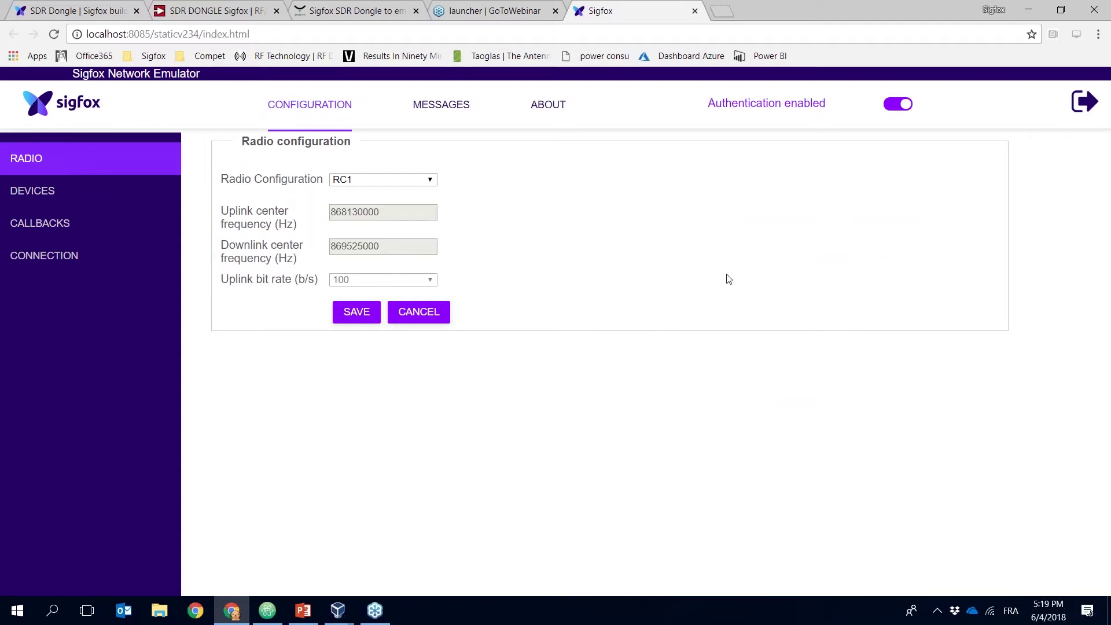
pyautogui.click(441, 104)
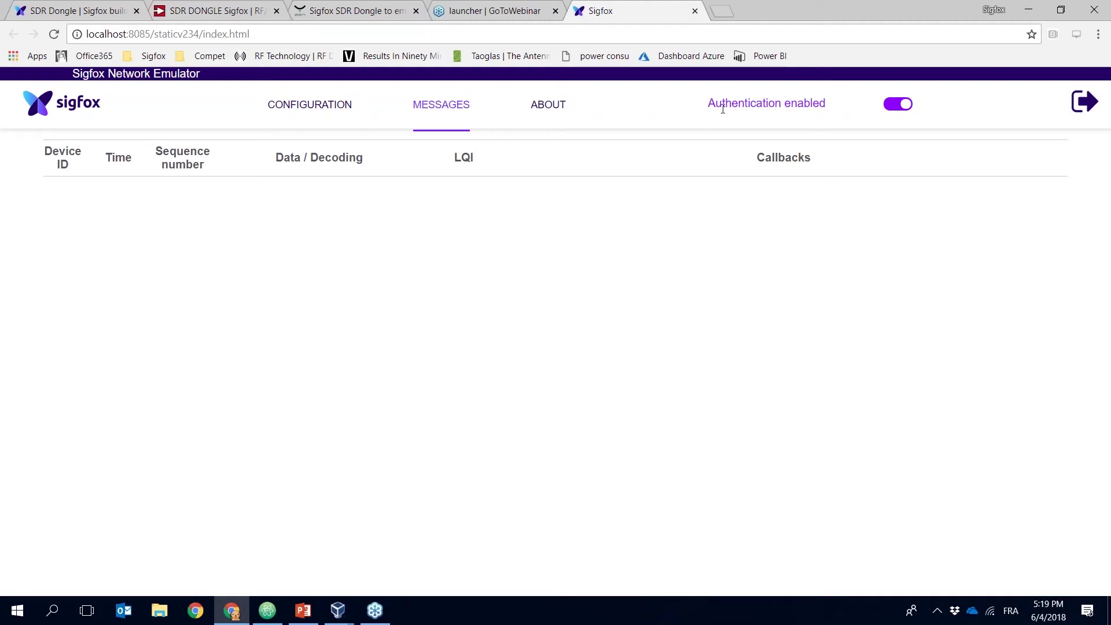
# Highlight the authentication status, disable authentication, and enable it again.
pyautogui.moveTo(709, 102); pyautogui.dragTo(826, 102)
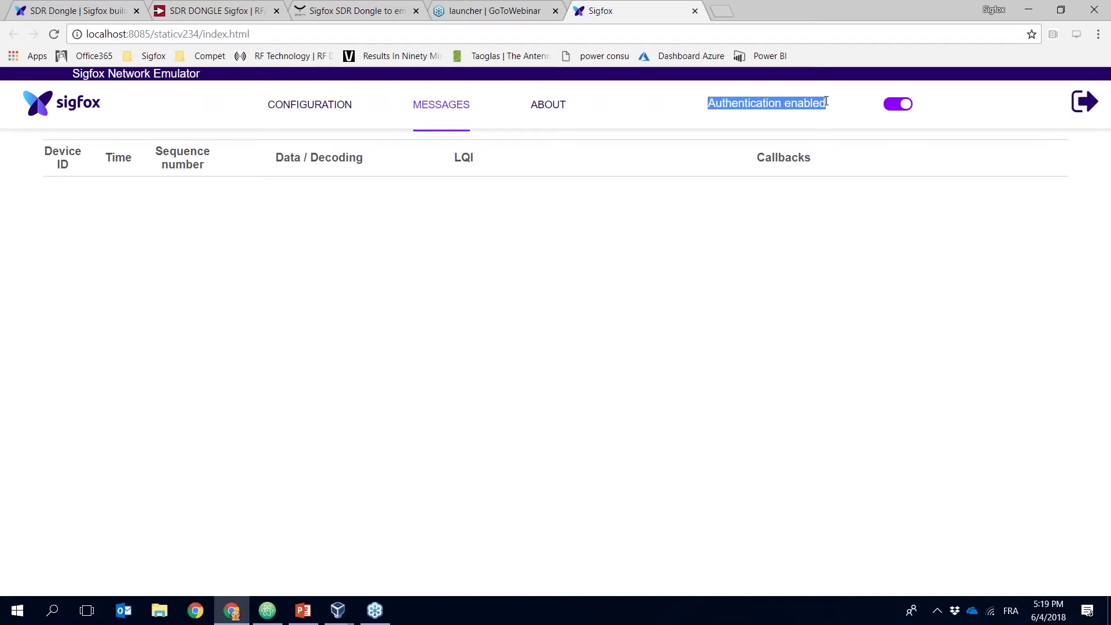
pyautogui.click(740, 102)
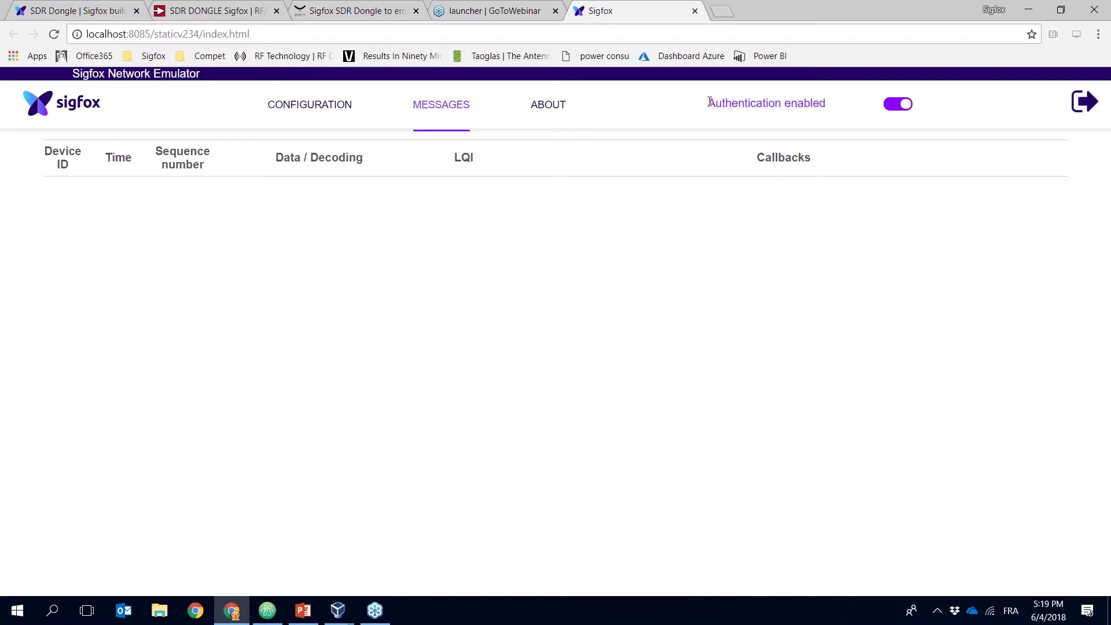
pyautogui.moveTo(709, 101); pyautogui.dragTo(826, 104)
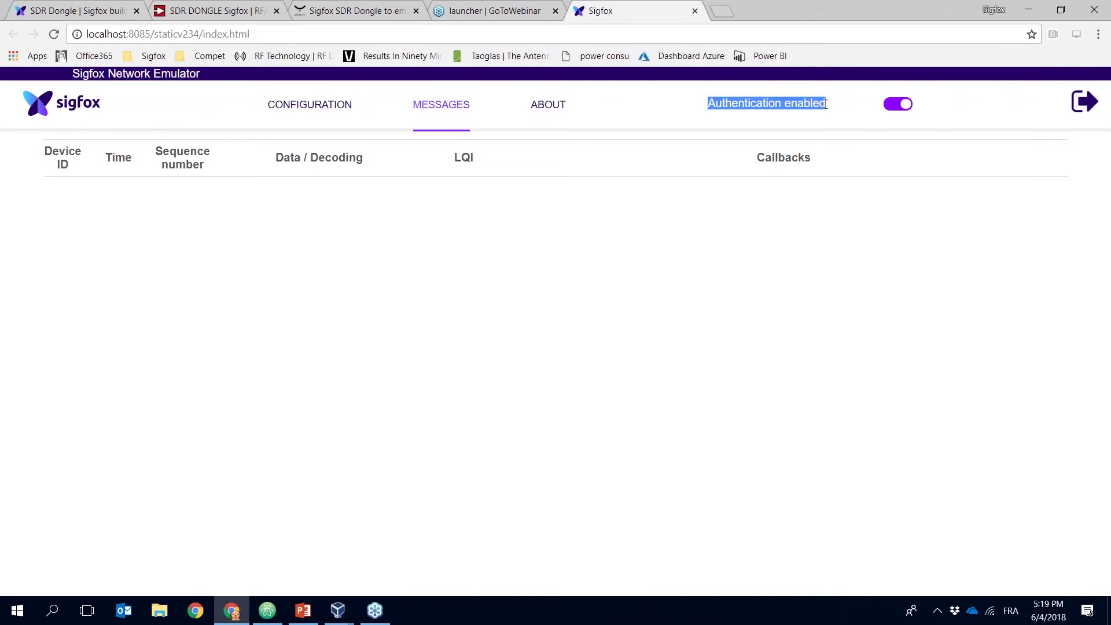
pyautogui.click(767, 104)
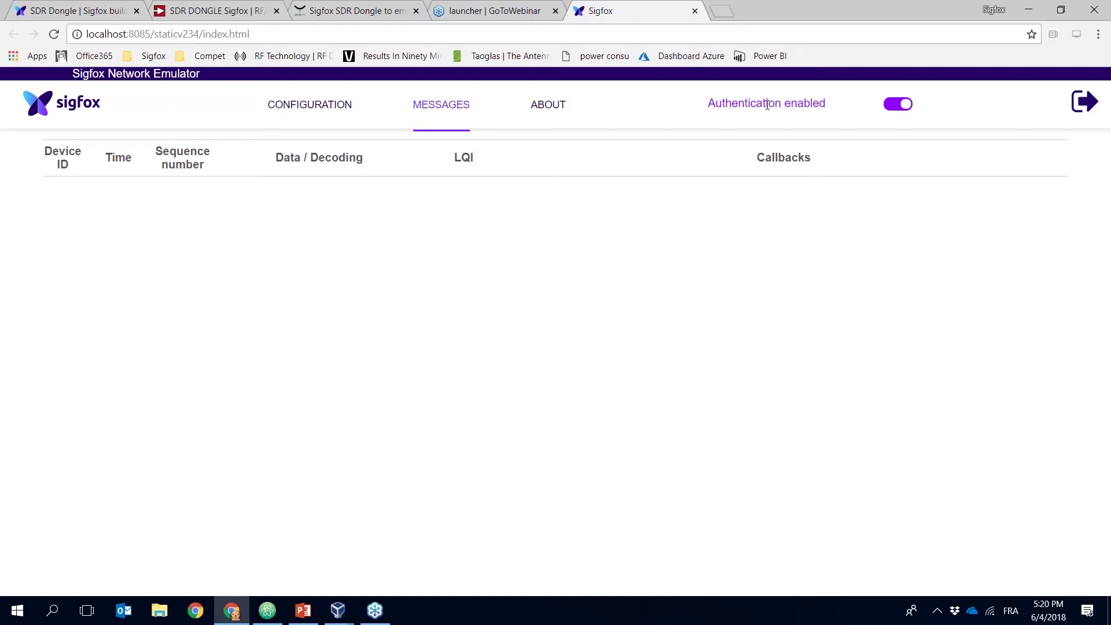
pyautogui.click(891, 106)
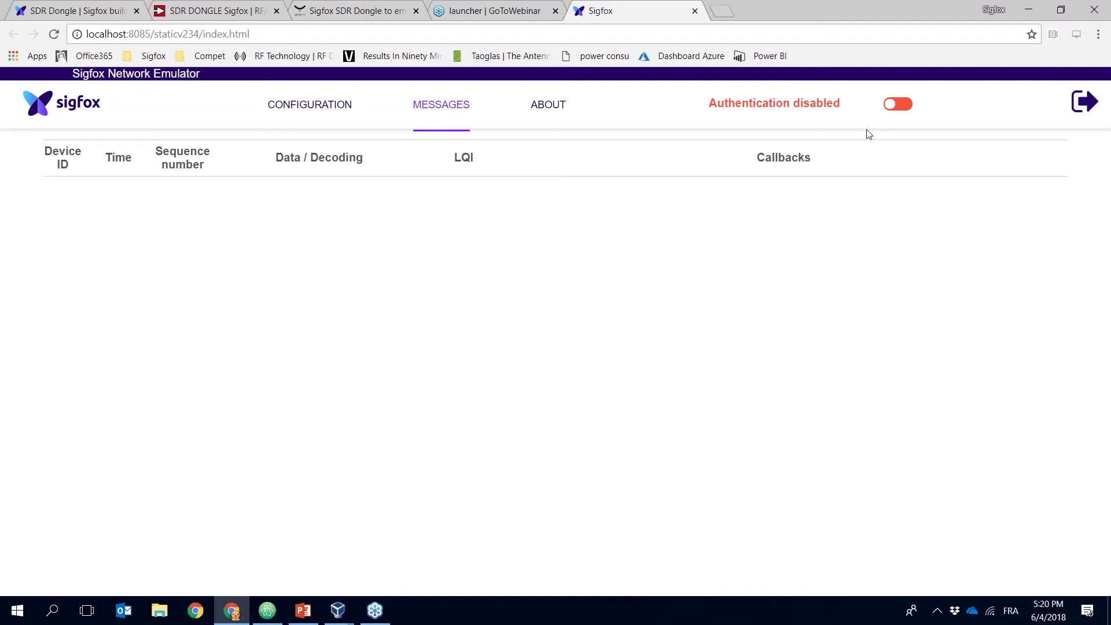
pyautogui.click(897, 109)
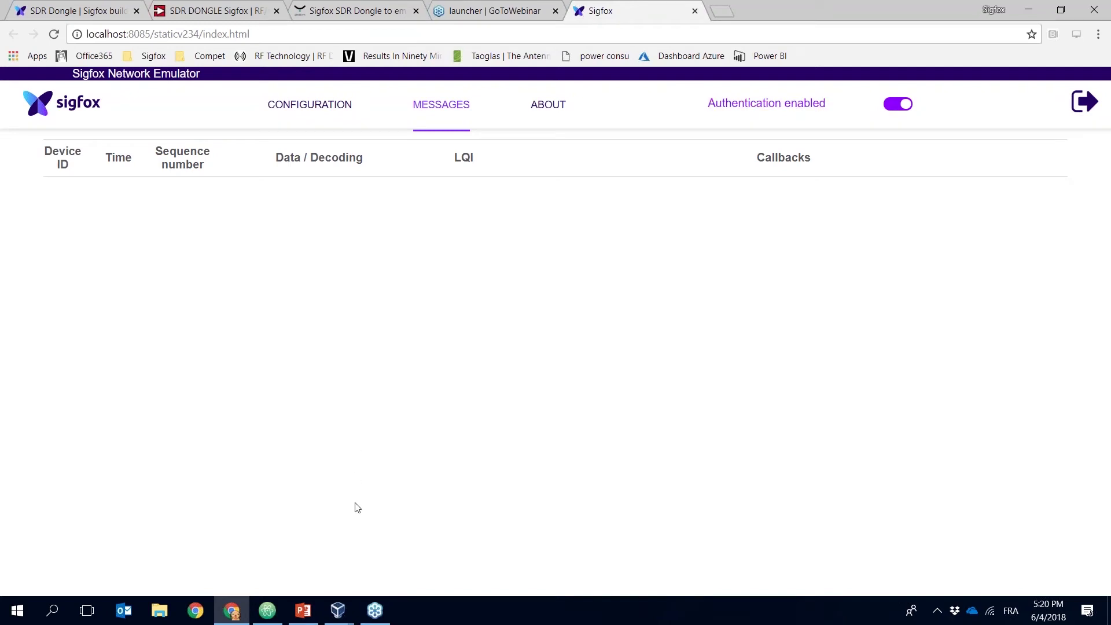
# Switch to Atom and examine the radio initialization, socket creation and byte-sending lines in sigfox-helloworld.py.
pyautogui.click(268, 610)
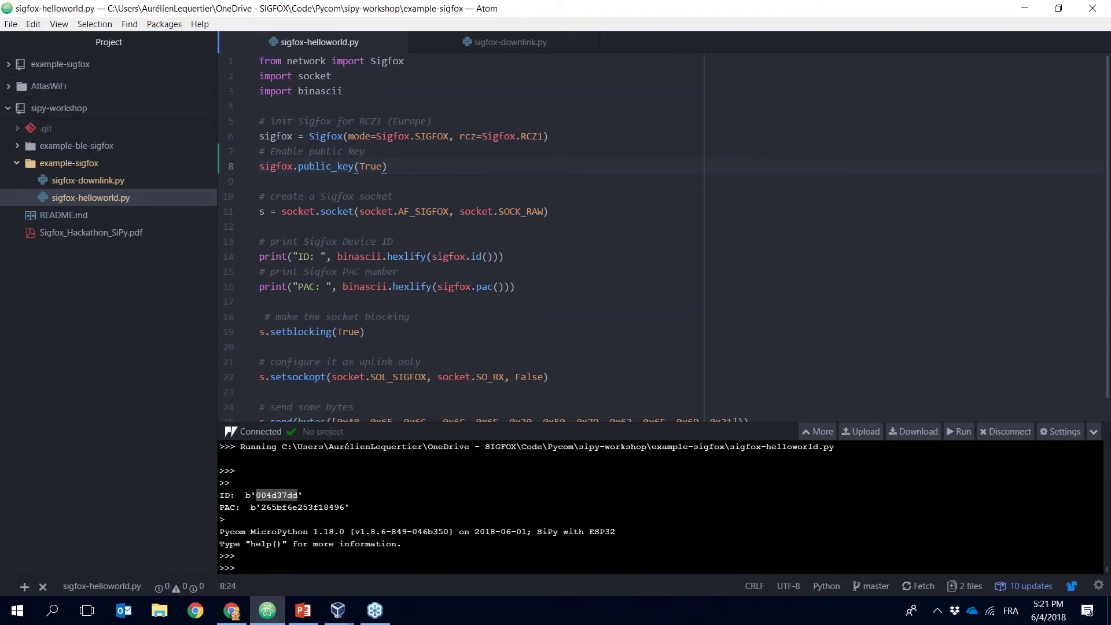
pyautogui.click(446, 464)
pyautogui.click(84, 199)
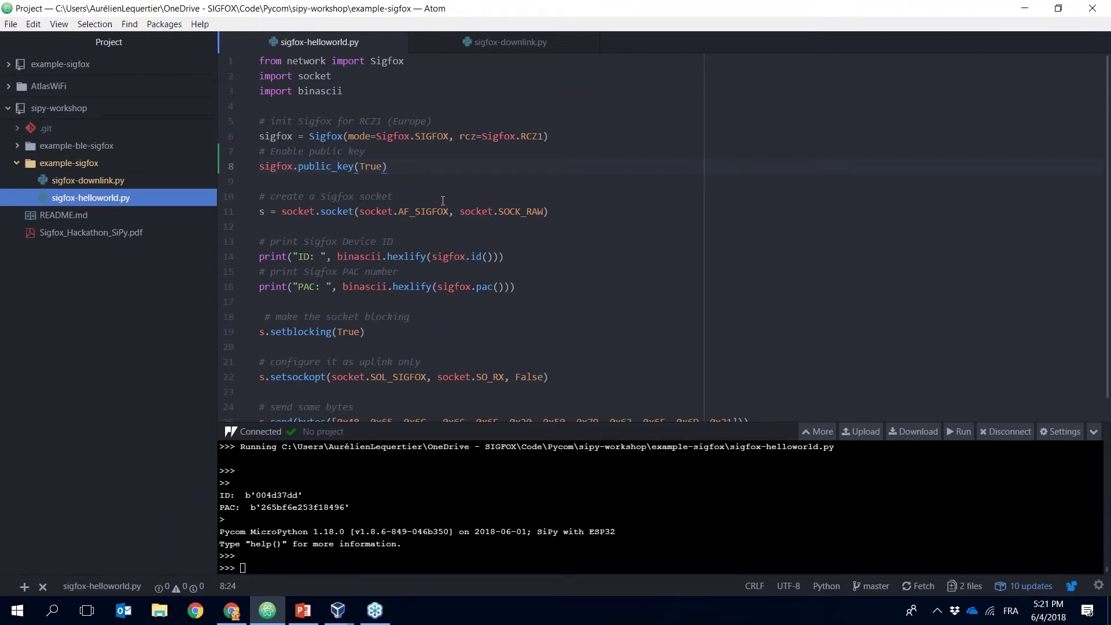
pyautogui.moveTo(295, 136); pyautogui.dragTo(366, 151)
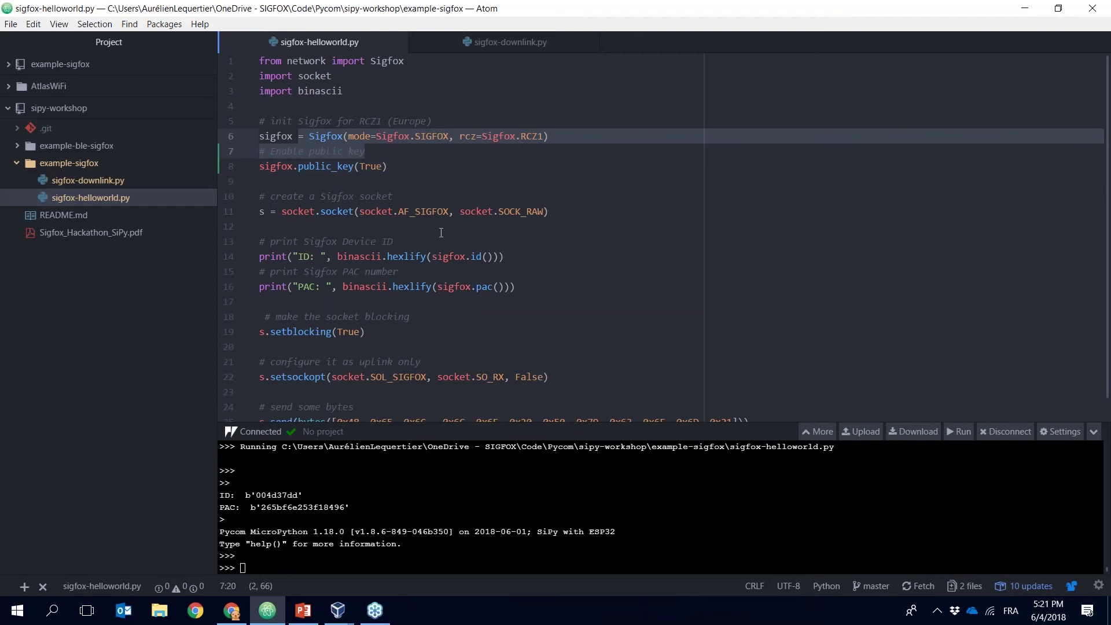
pyautogui.moveTo(544, 136); pyautogui.dragTo(515, 136)
pyautogui.moveTo(322, 217); pyautogui.dragTo(538, 212)
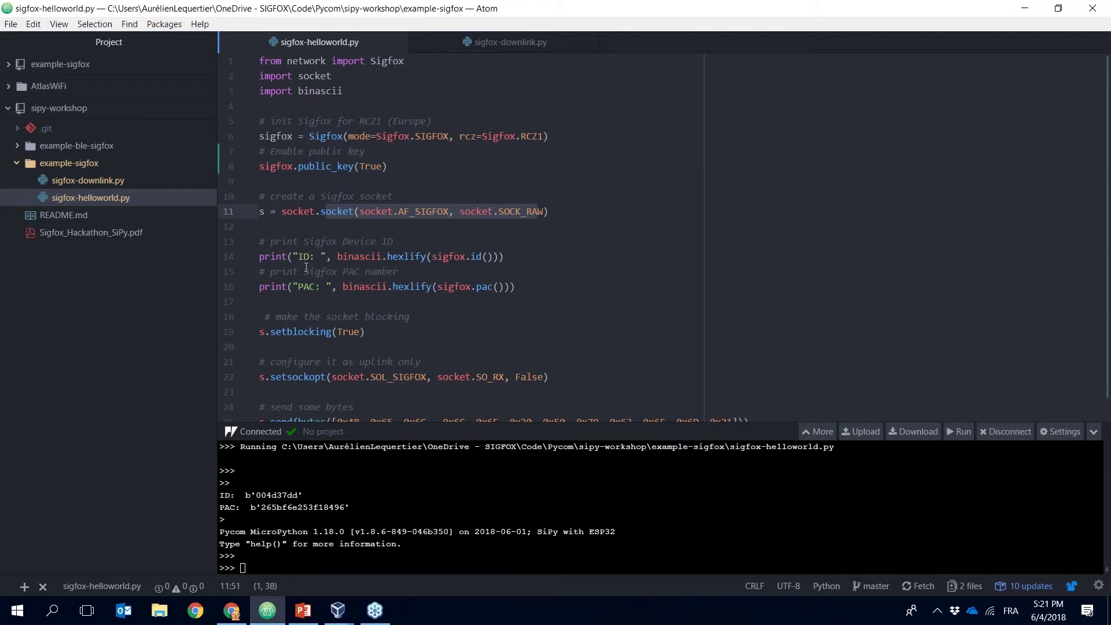
pyautogui.scroll(-1, 274, 385)
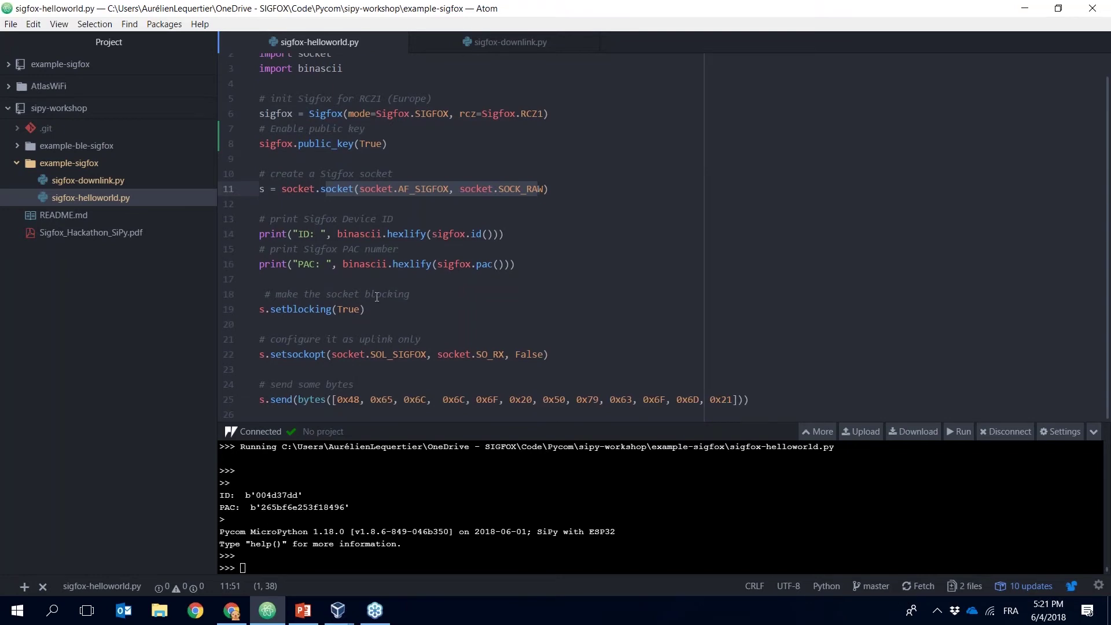
pyautogui.tripleClick(267, 399)
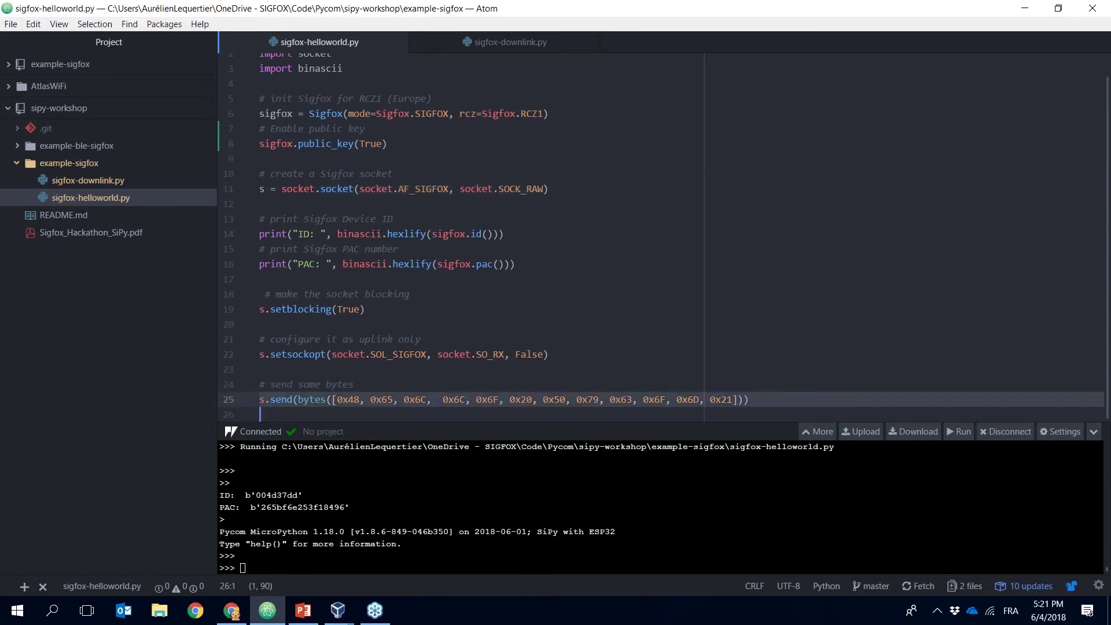
# Highlight the public key comment and the sigfox.public_key(True) call in sigfox-helloworld.py to examine them.
pyautogui.click(362, 384)
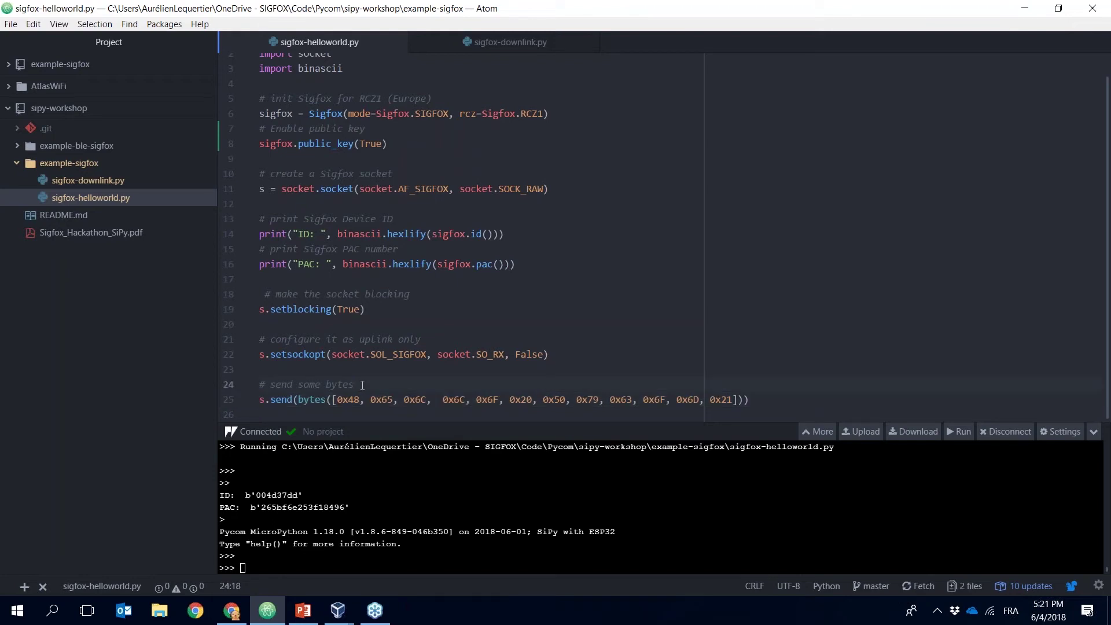
pyautogui.scroll(1, 263, 152)
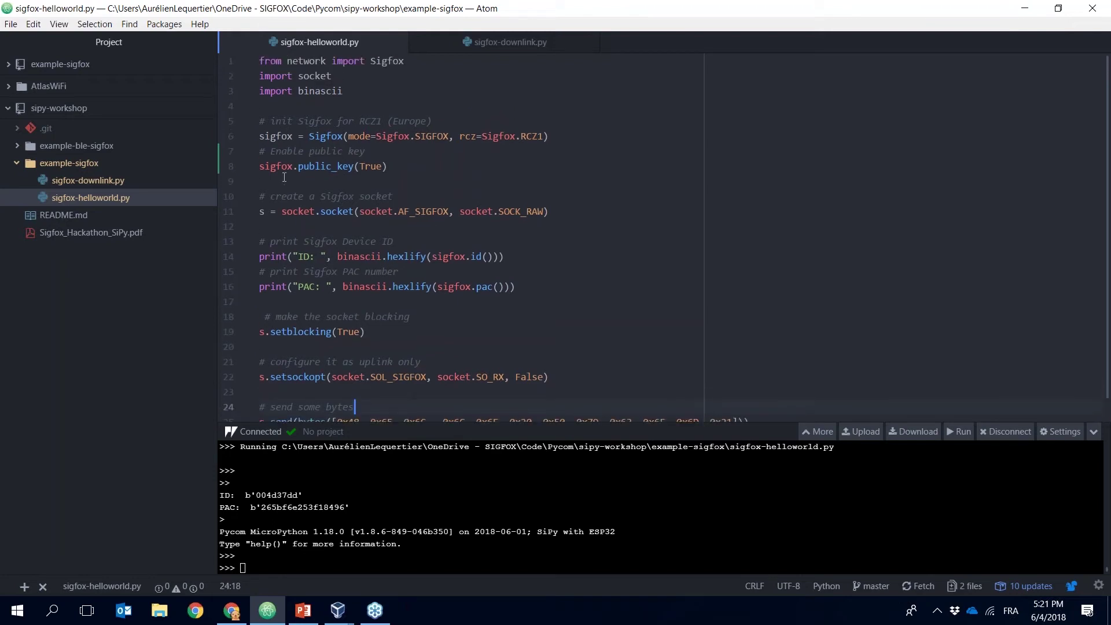
pyautogui.moveTo(263, 151); pyautogui.dragTo(421, 168)
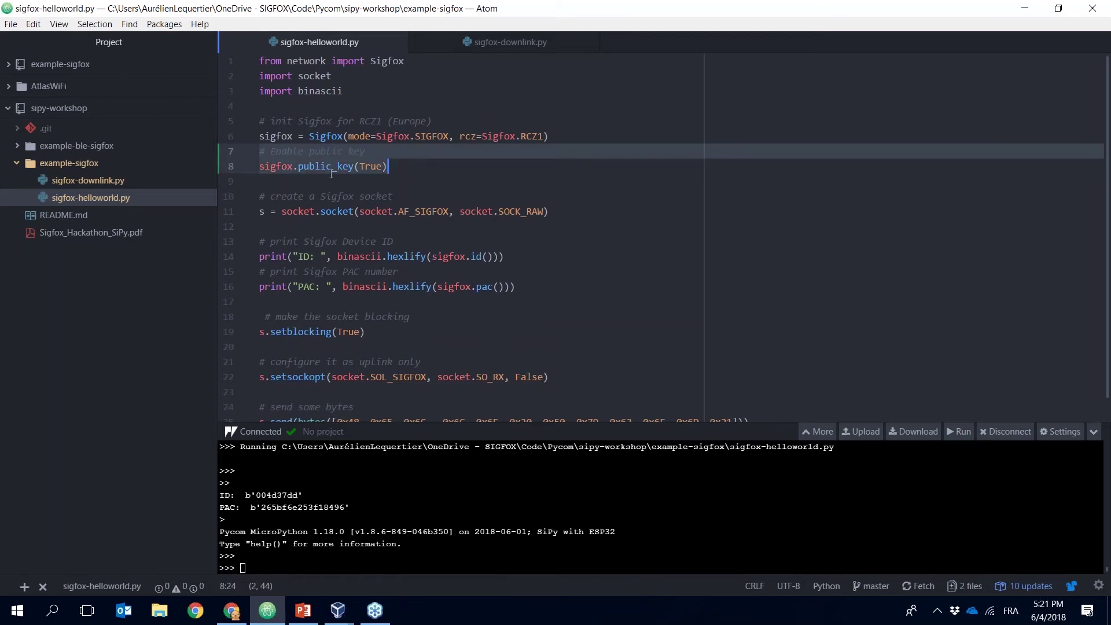
pyautogui.moveTo(317, 166); pyautogui.dragTo(395, 163)
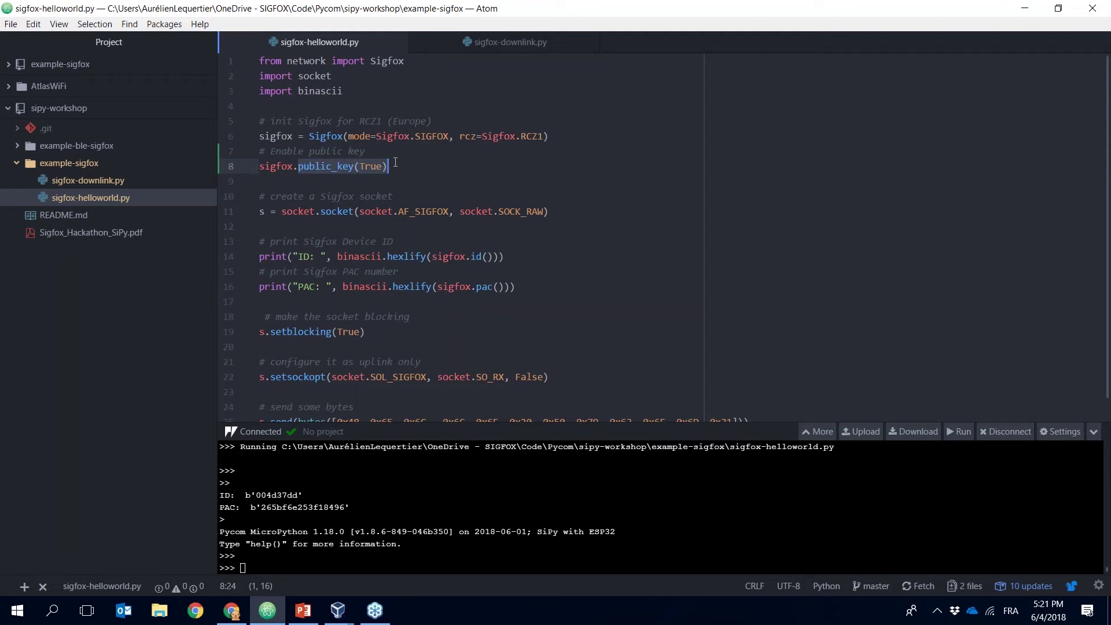
pyautogui.press('Right')
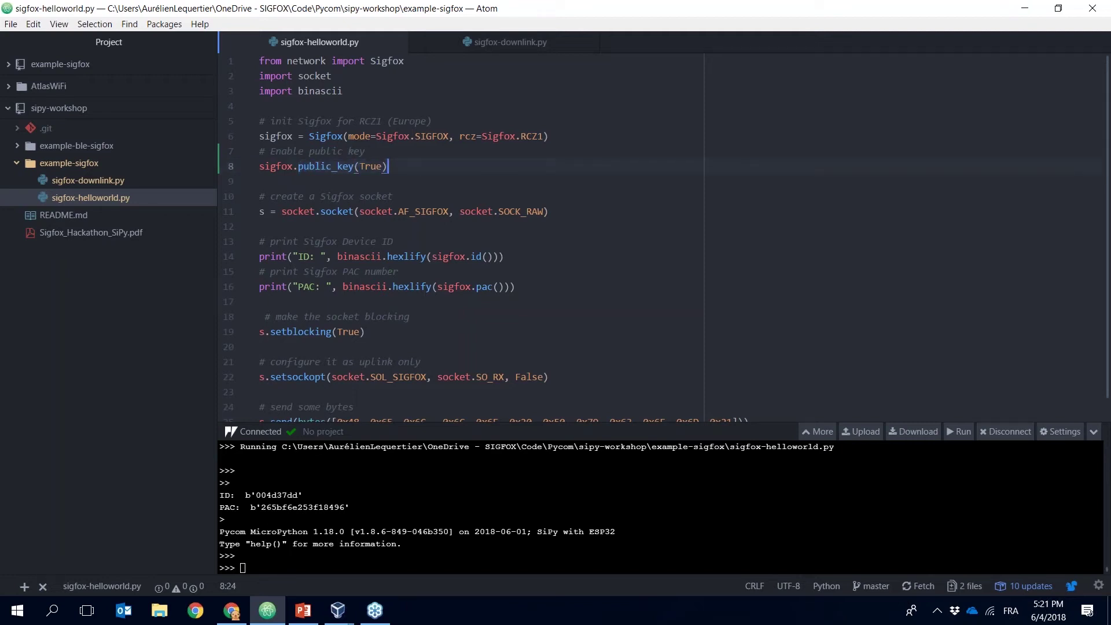
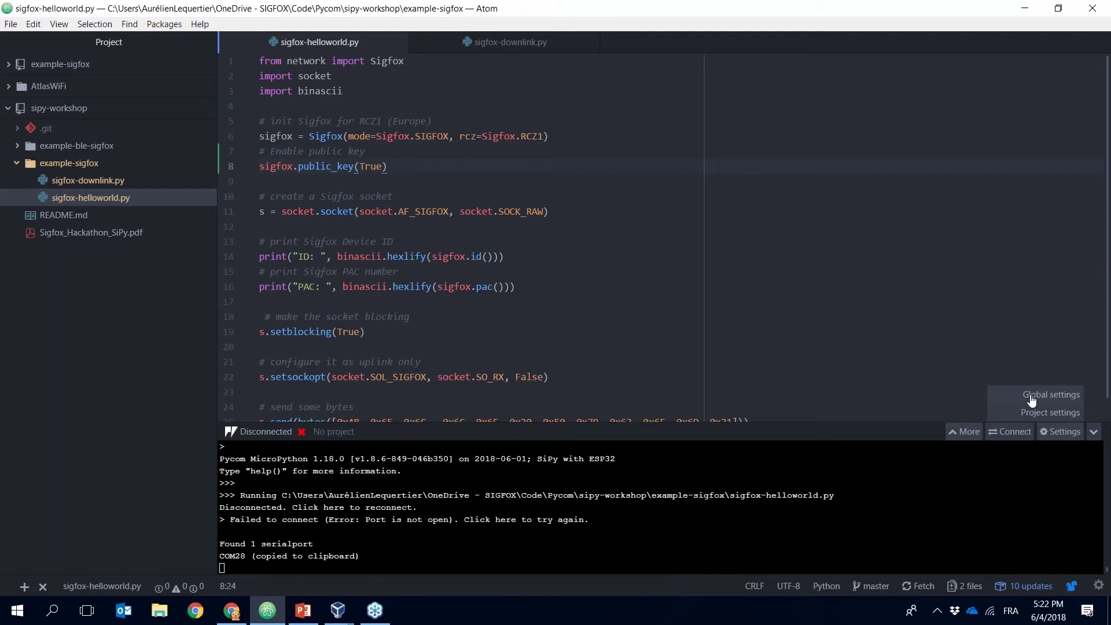
# Check the COM28 device address in the Pymakr global settings and close the settings page.
pyautogui.click(1032, 398)
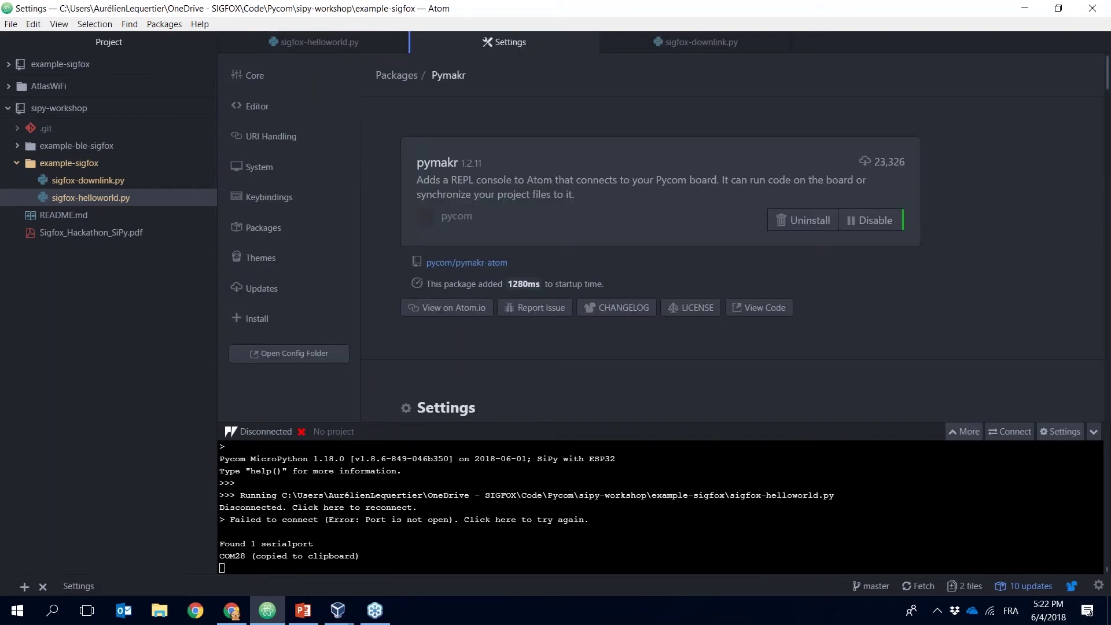
pyautogui.scroll(-5, 637, 240)
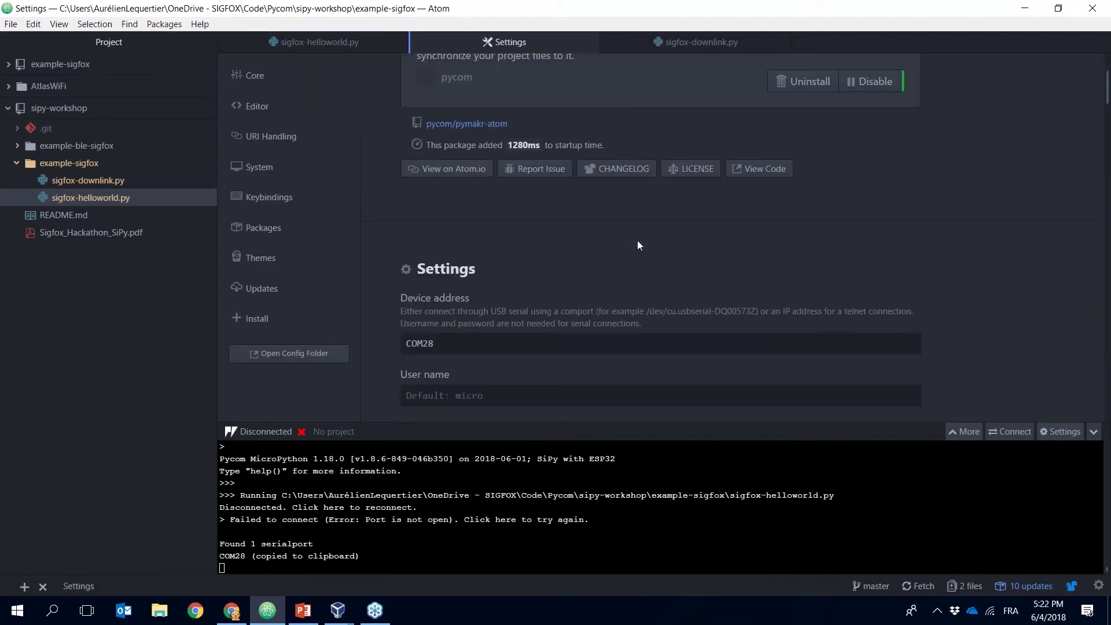
pyautogui.click(456, 181)
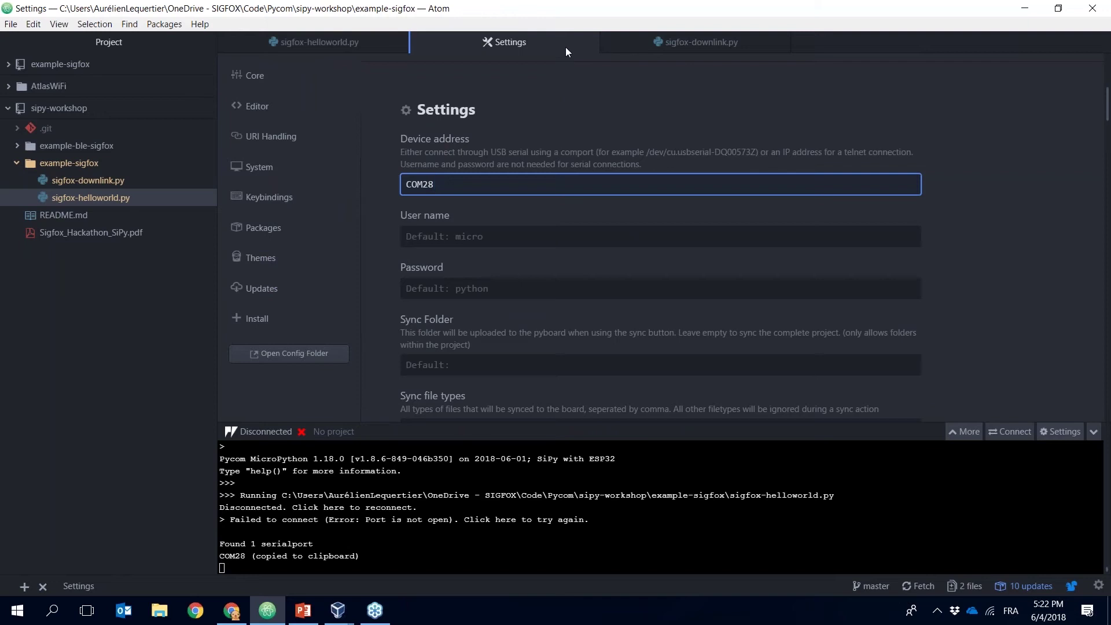
pyautogui.click(589, 39)
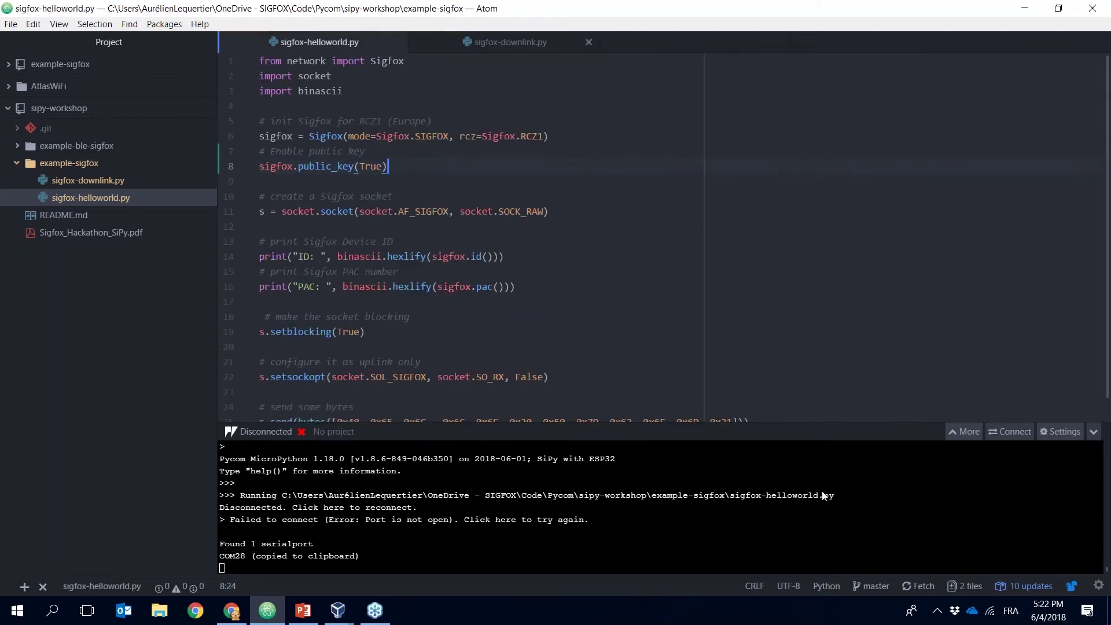
# Reconnect to the SiPy board on COM28, bring up its console prompt, and run sigfox-helloworld.py on it.
pyautogui.click(1010, 431)
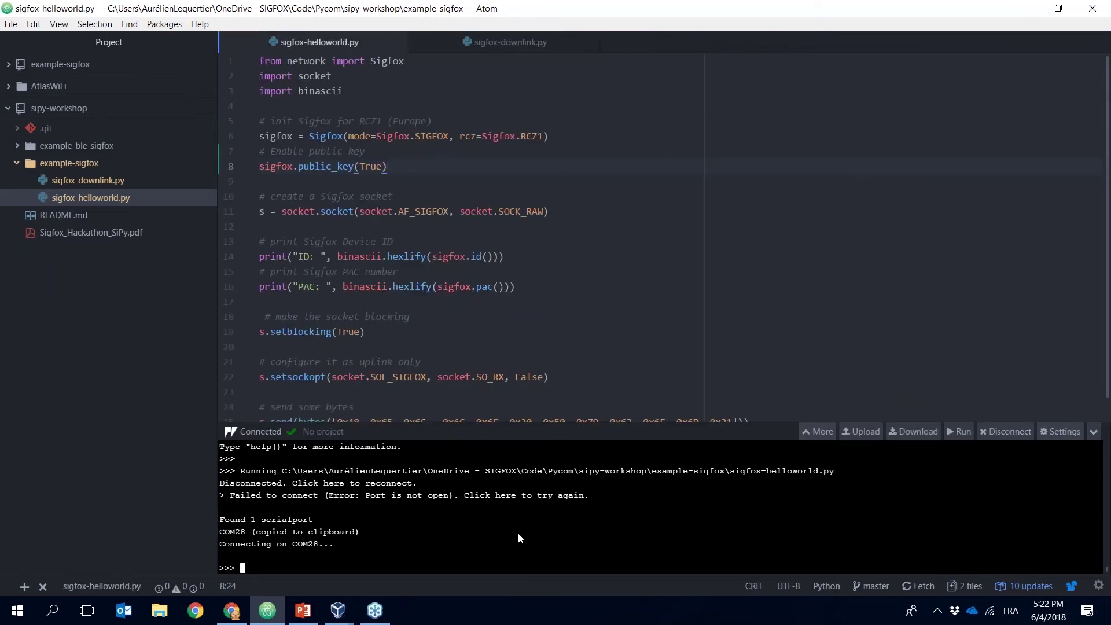
pyautogui.press('Return')
pyautogui.press('Return')
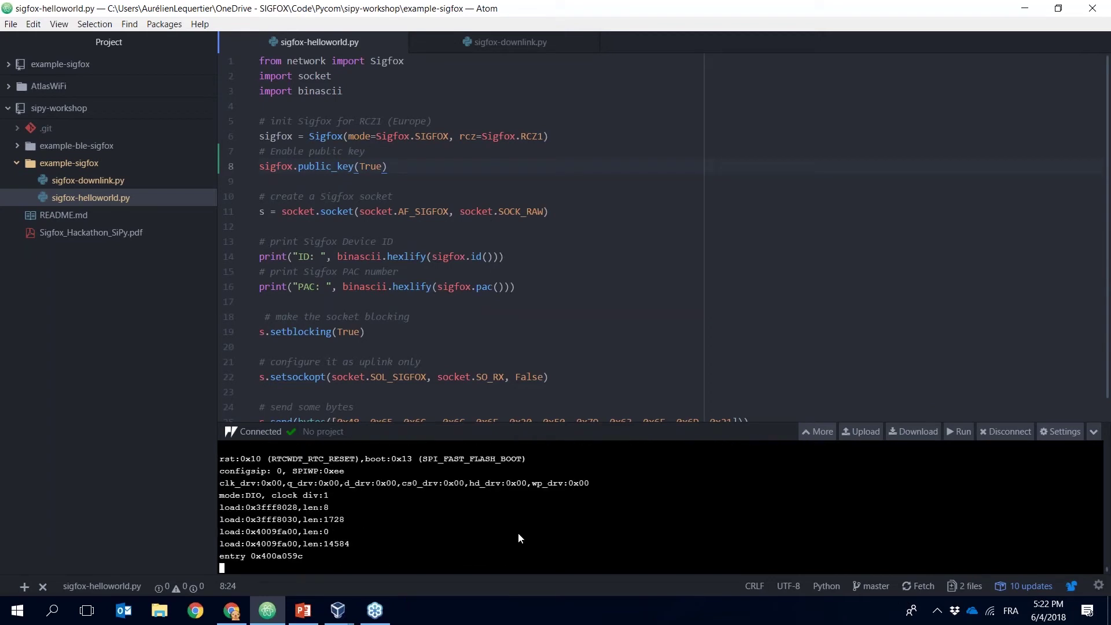
pyautogui.press('Return')
pyautogui.press('Return')
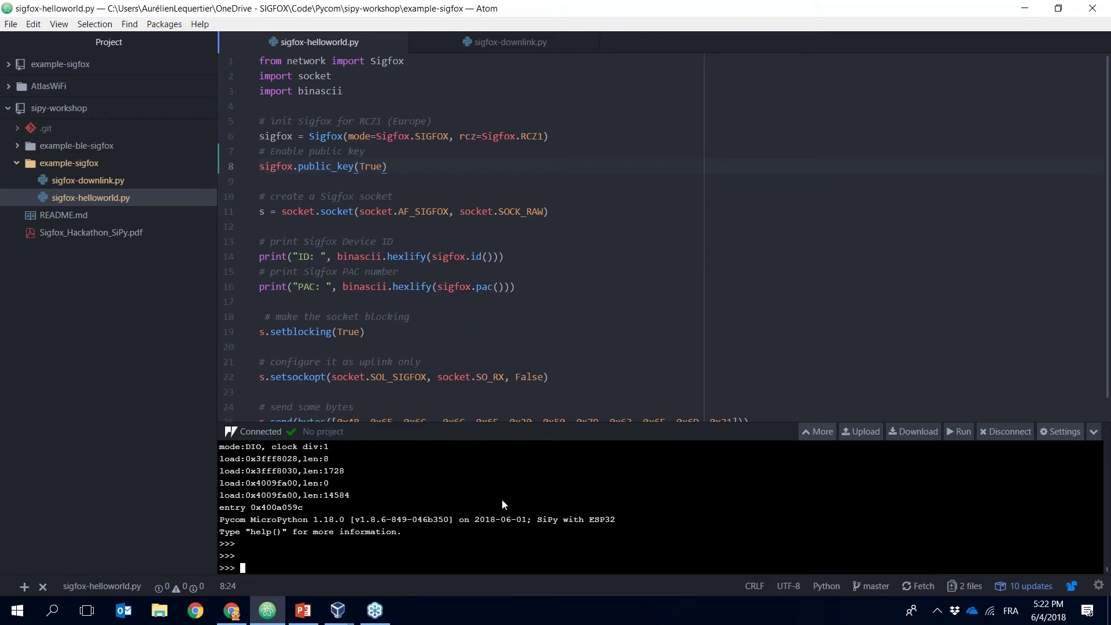
pyautogui.click(607, 333)
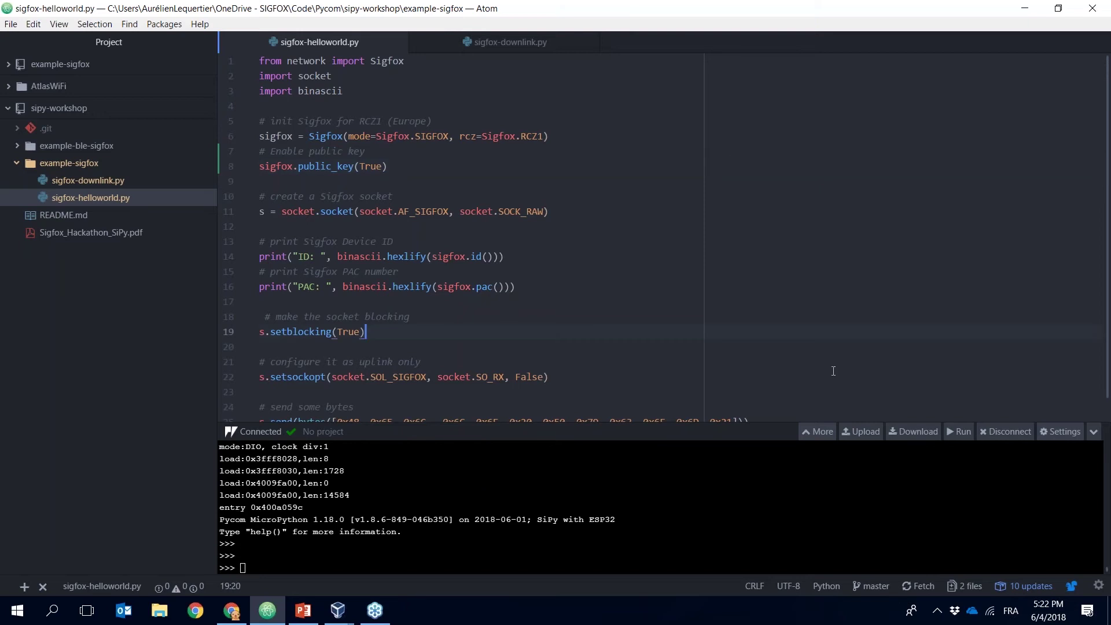
pyautogui.click(962, 435)
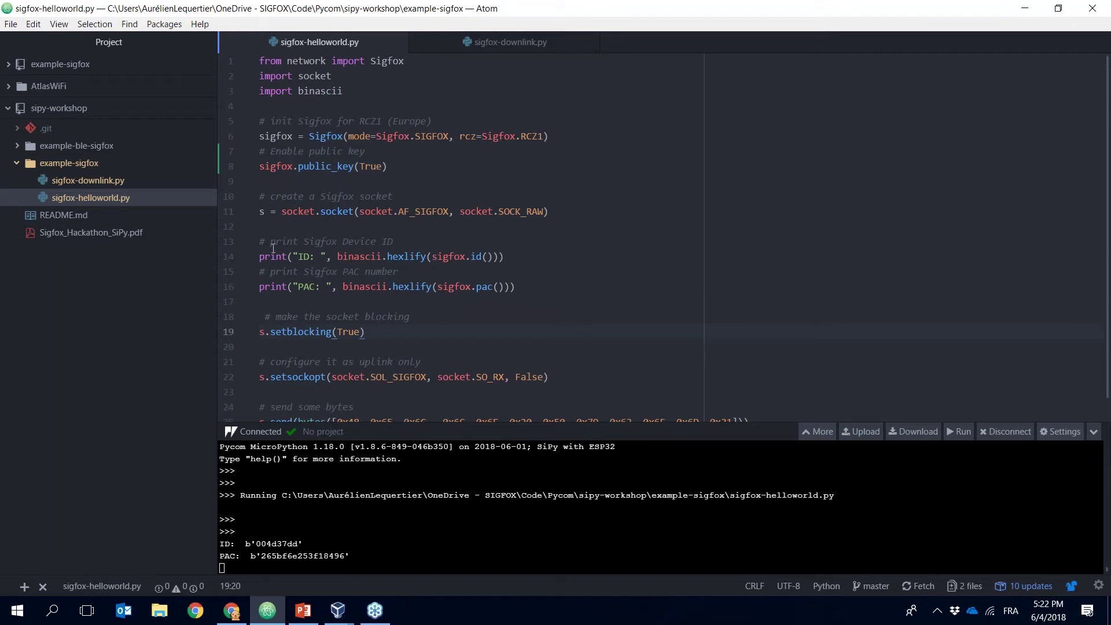
# Examine the lines of sigfox-helloworld.py that print the device ID and PAC number, down to the byte-sending call.
pyautogui.moveTo(259, 242); pyautogui.dragTo(514, 287)
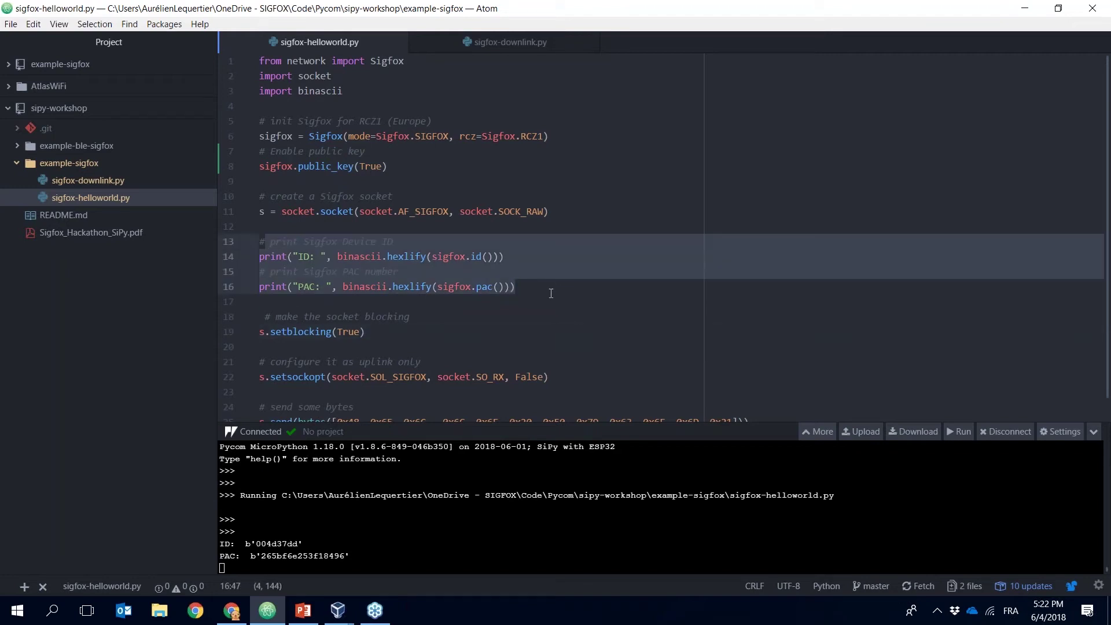
pyautogui.click(260, 302)
pyautogui.scroll(-1, 461, 321)
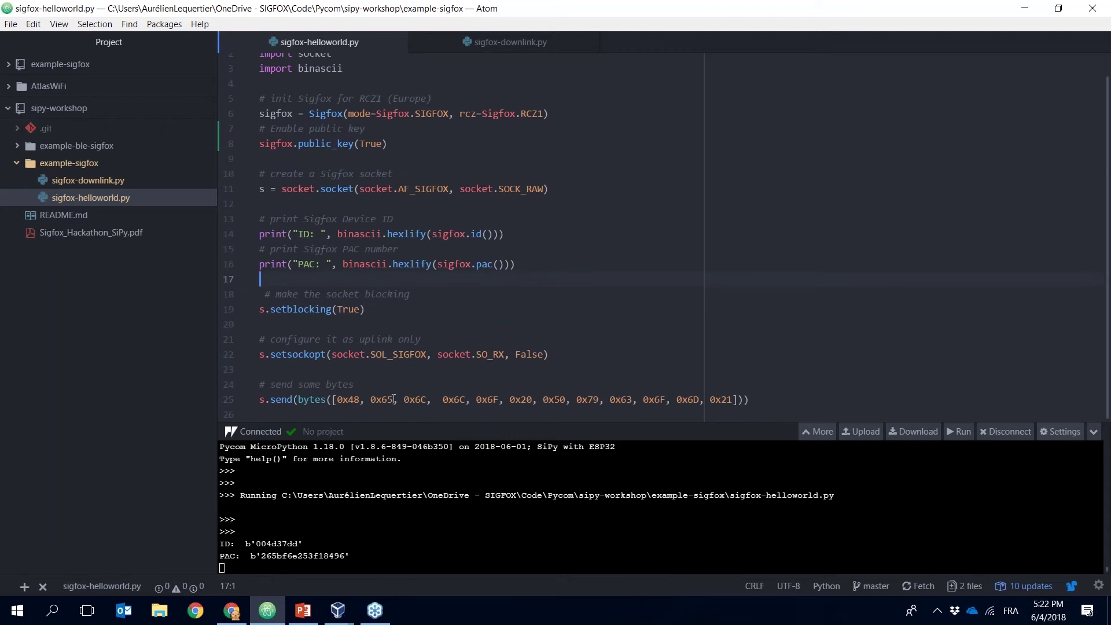
# Switch to the Sigfox Network Emulator in Chrome and highlight the received message's device ID and data payload.
pyautogui.click(239, 611)
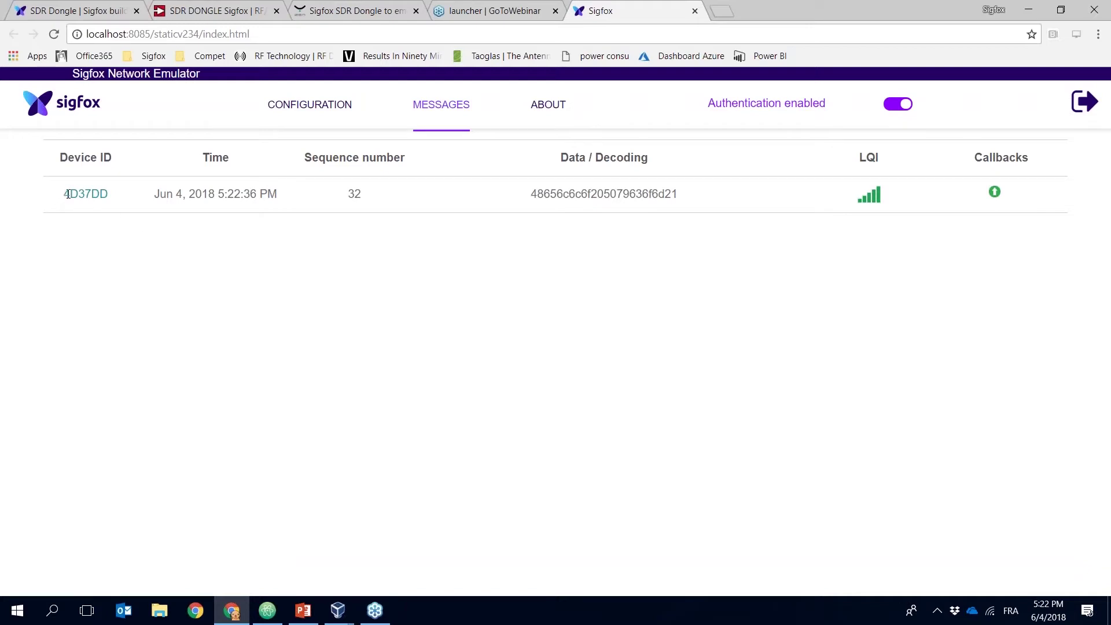
pyautogui.moveTo(63, 194); pyautogui.dragTo(108, 194)
pyautogui.click(114, 196)
pyautogui.moveTo(533, 201); pyautogui.dragTo(683, 193)
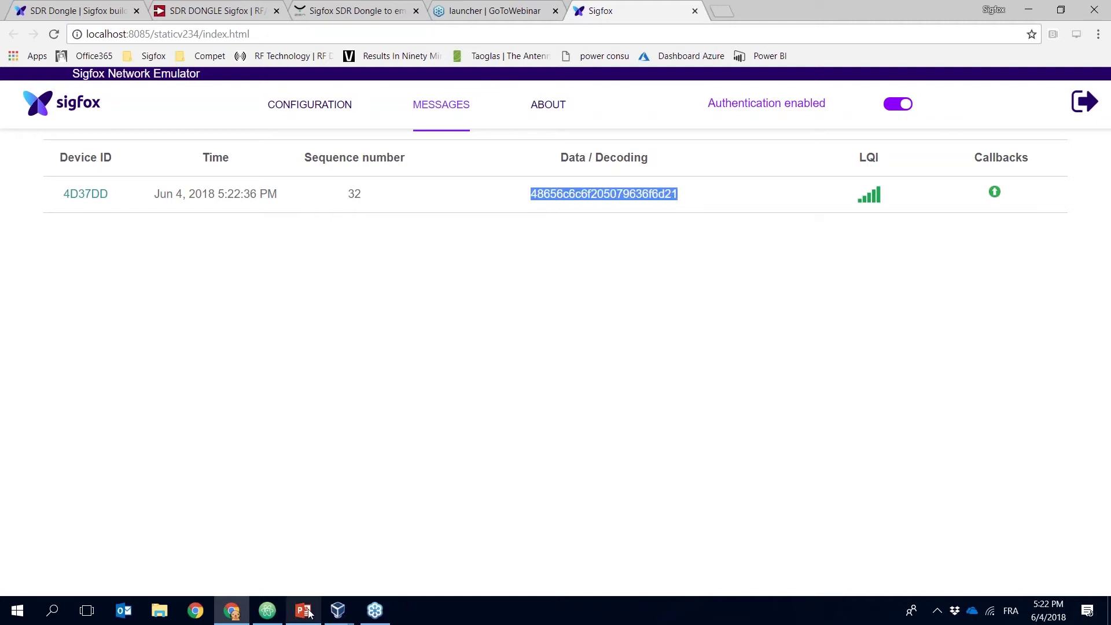
# Place the Atom window below the emulator's message list, compare the sent bytes with the received payload, and return to the emulator.
pyautogui.click(268, 611)
pyautogui.doubleClick(574, 6)
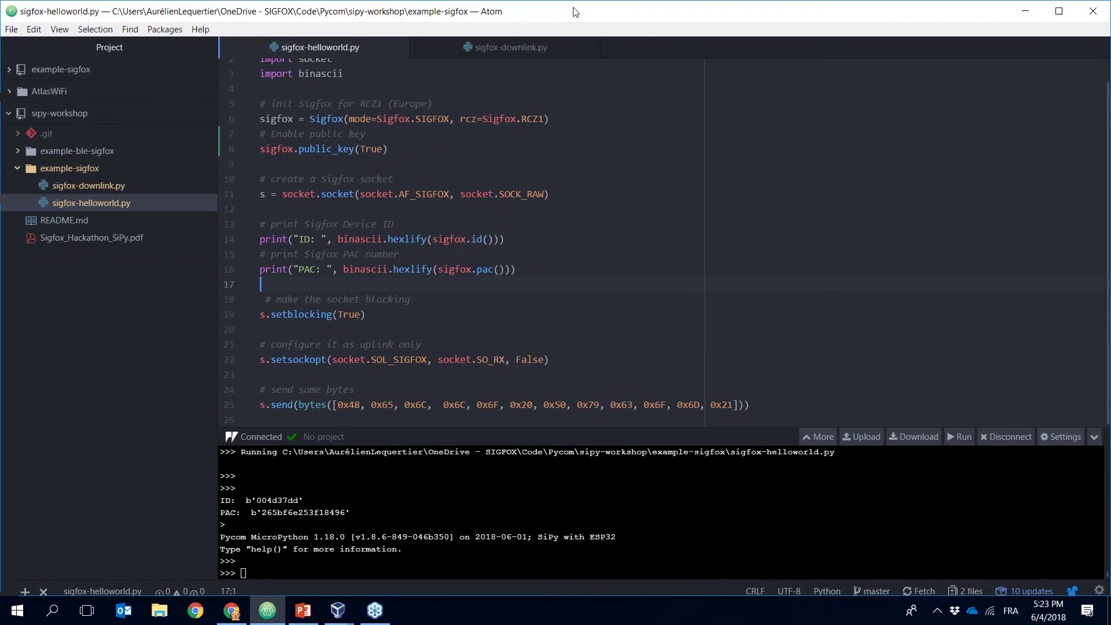
pyautogui.moveTo(623, 2); pyautogui.dragTo(617, 296)
pyautogui.scroll(-7, 554, 396)
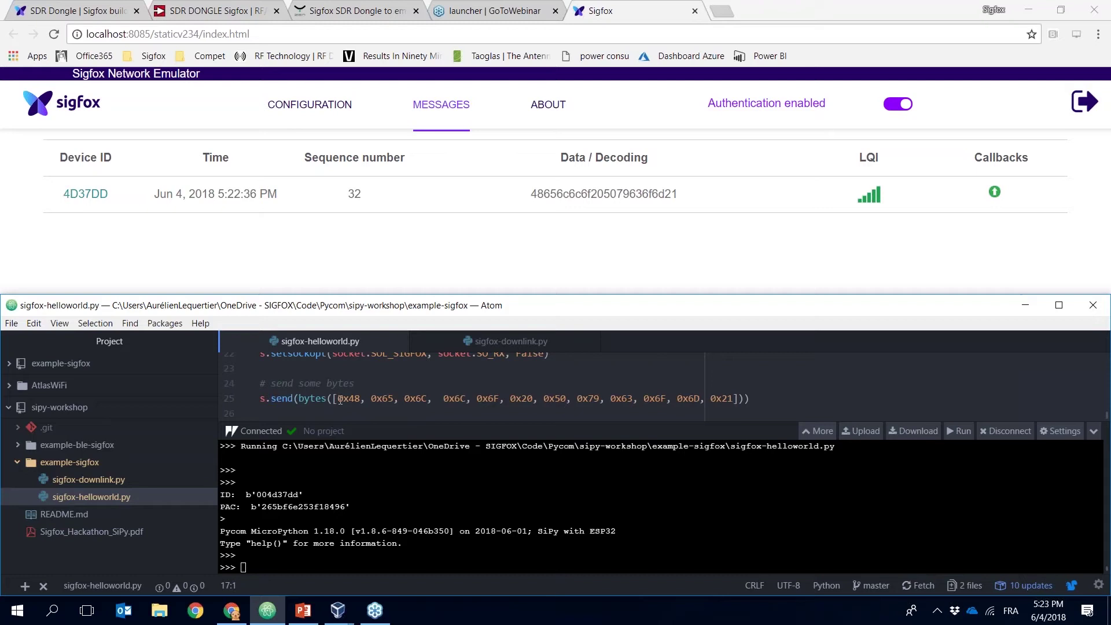
pyautogui.moveTo(340, 399); pyautogui.dragTo(735, 399)
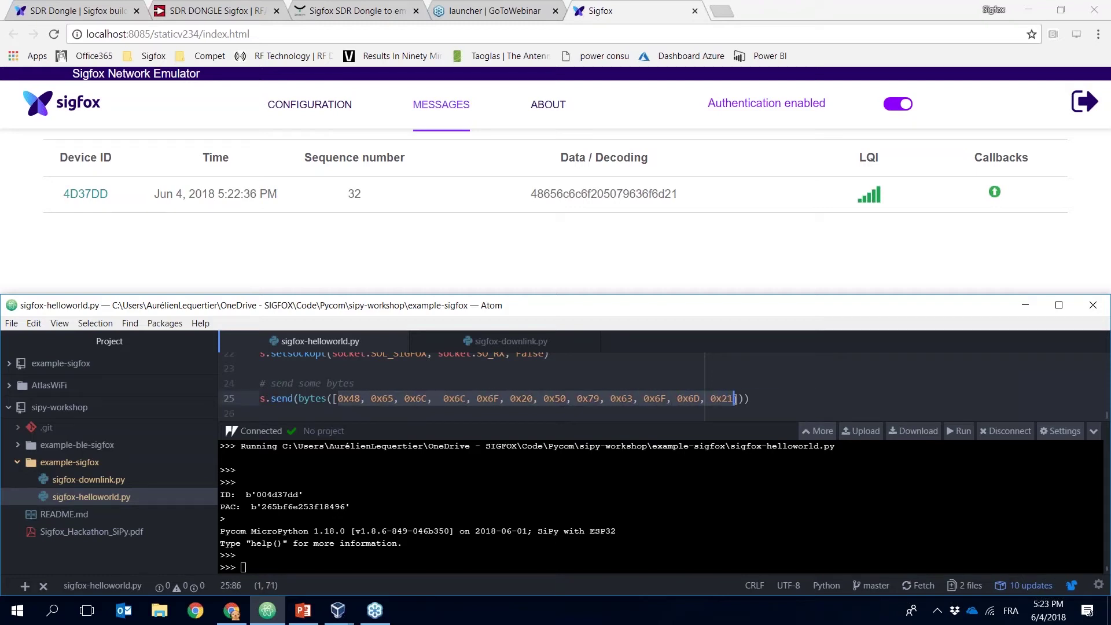
pyautogui.click(658, 399)
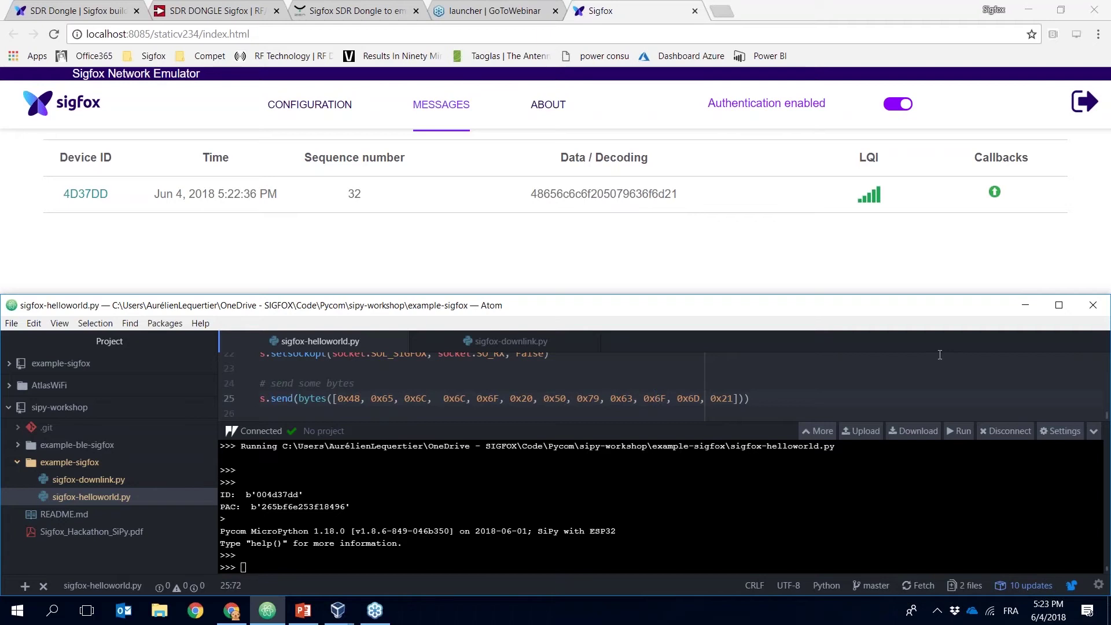
pyautogui.click(1059, 306)
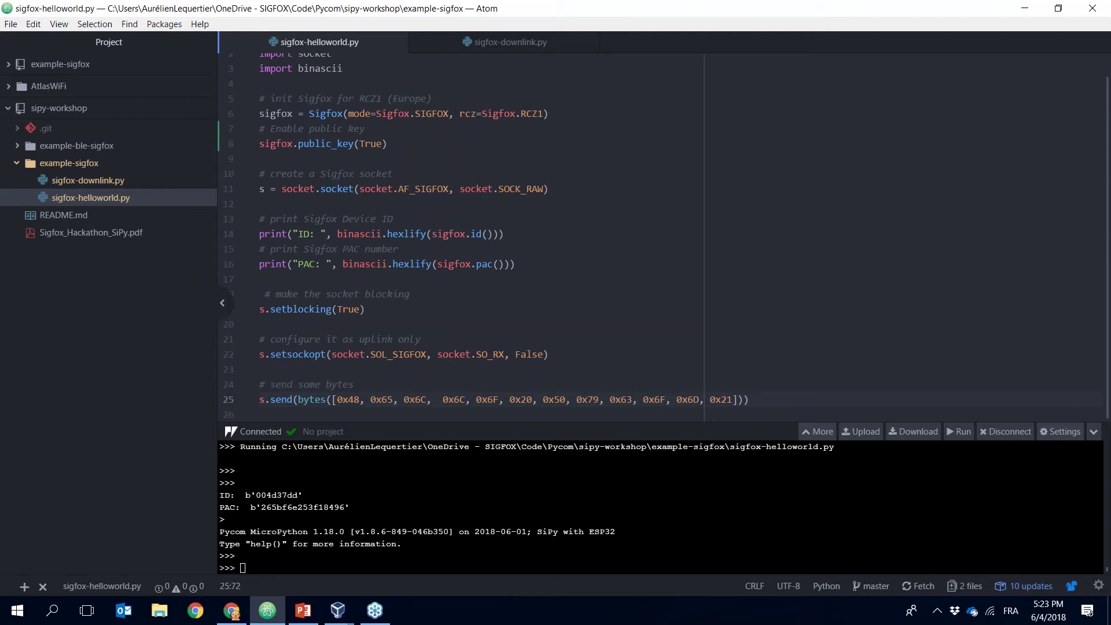
pyautogui.click(1024, 8)
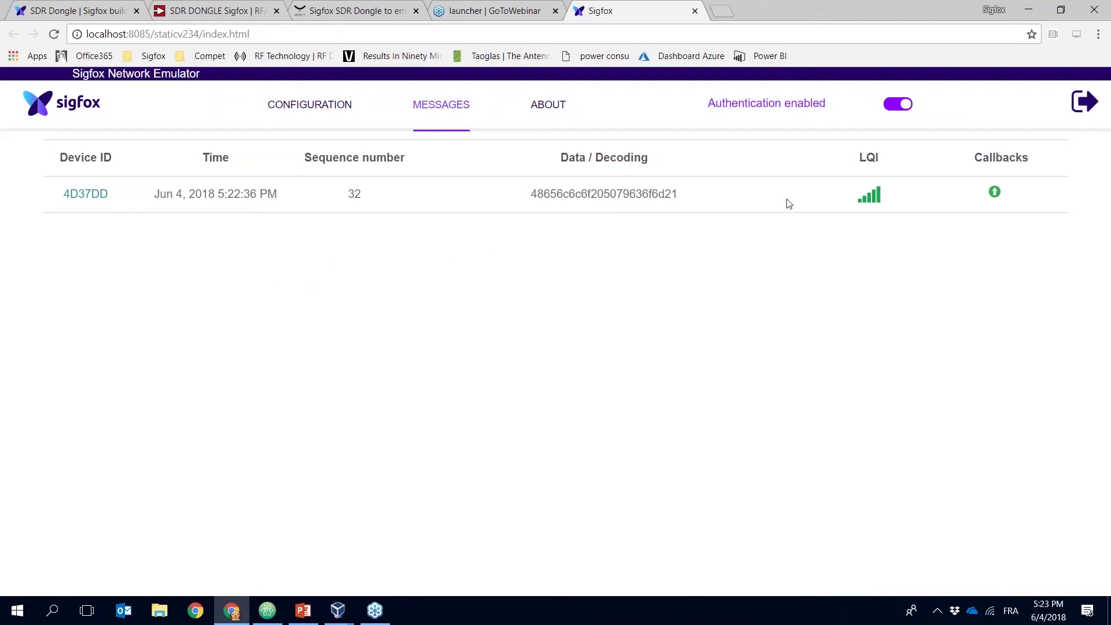
# Disable authentication in the emulator, acknowledge the downlink notice, and enable authentication again.
pyautogui.click(897, 111)
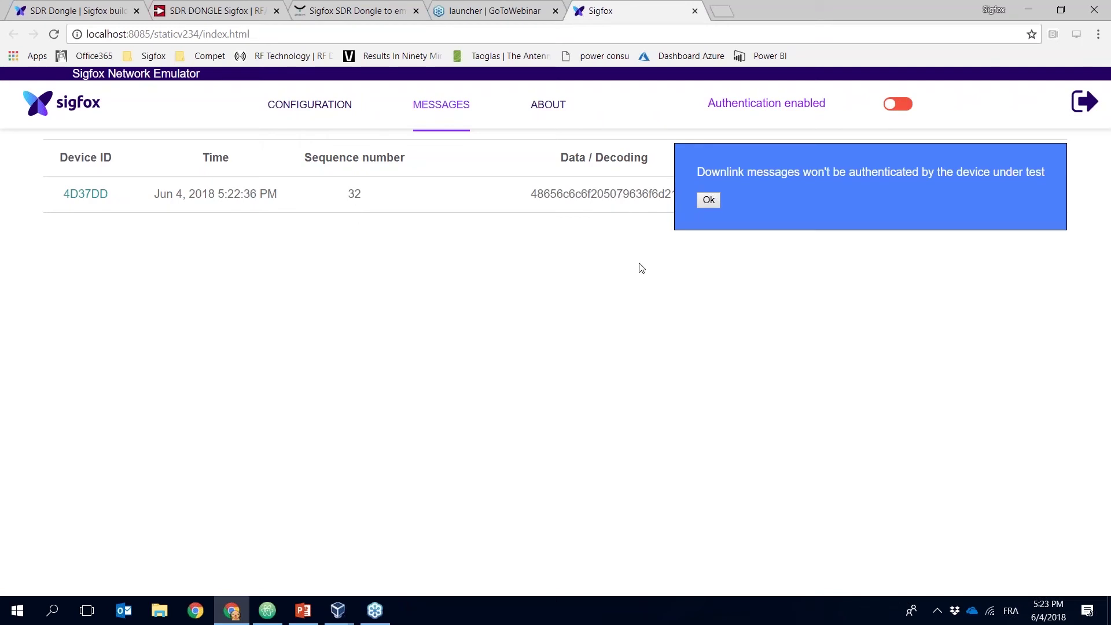
pyautogui.click(709, 200)
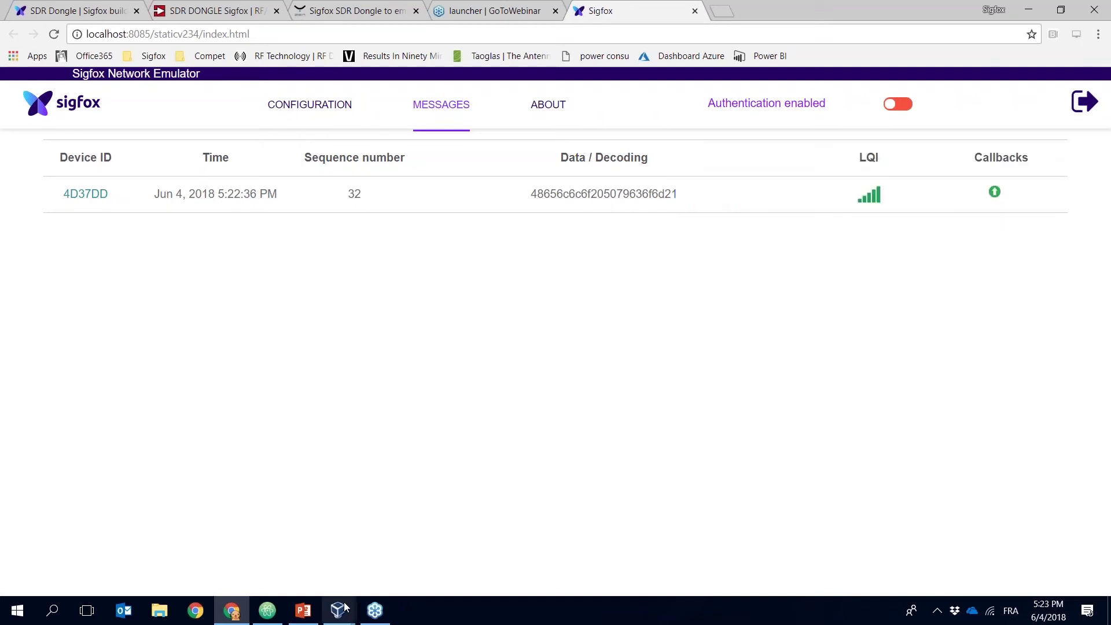
pyautogui.moveTo(342, 610)
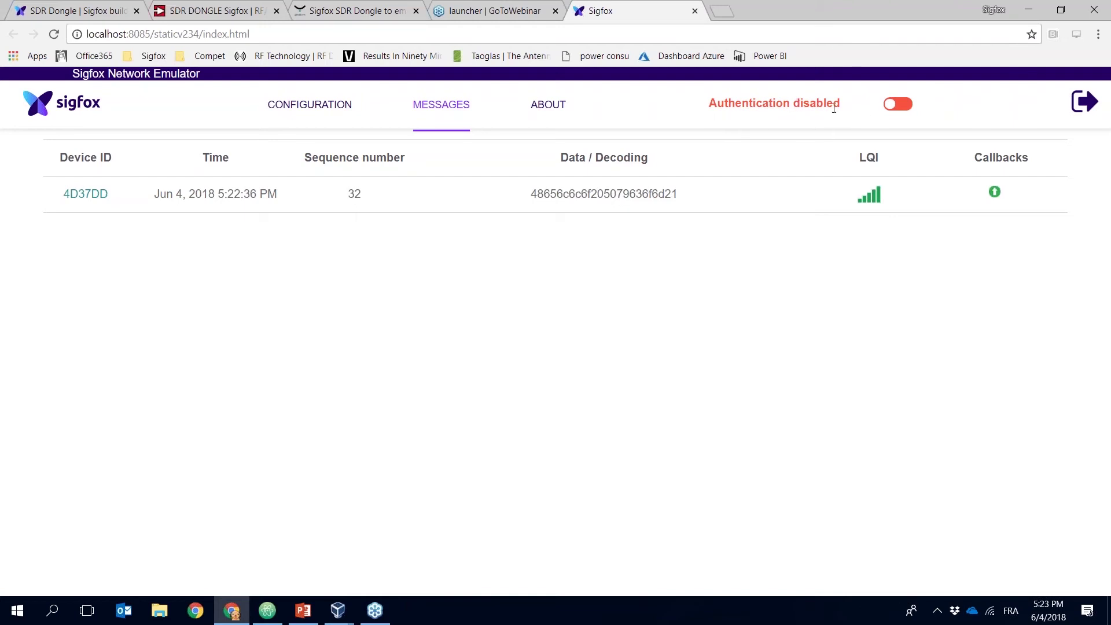
pyautogui.click(895, 109)
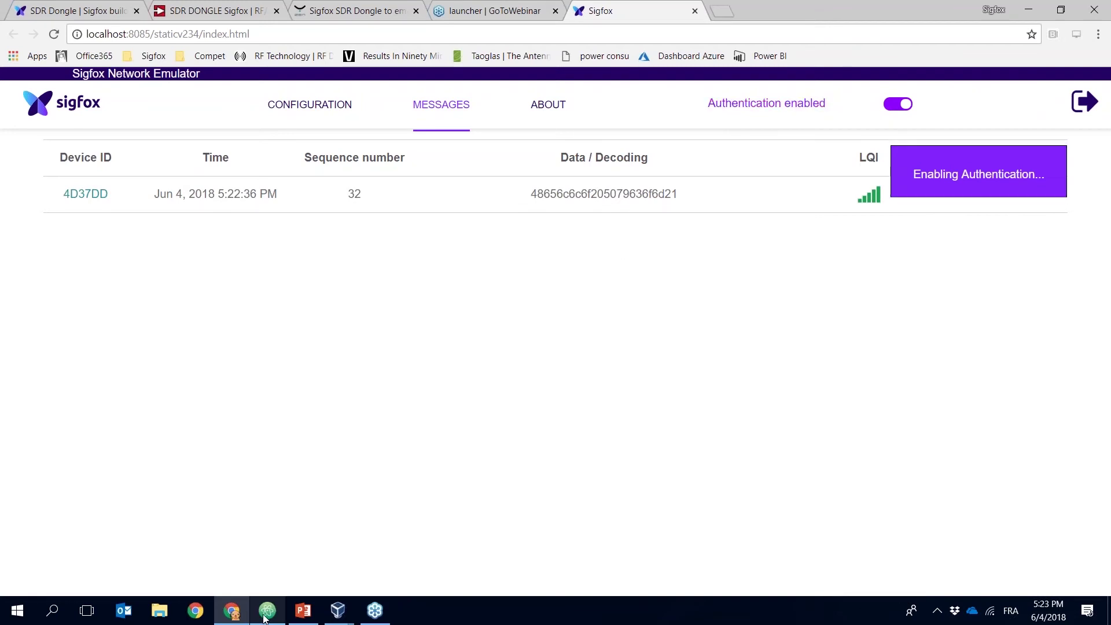
# Switch to Atom, open sigfox-downlink.py, and examine the line sending 0x0F and the lines printing the downlink response.
pyautogui.moveTo(264, 618)
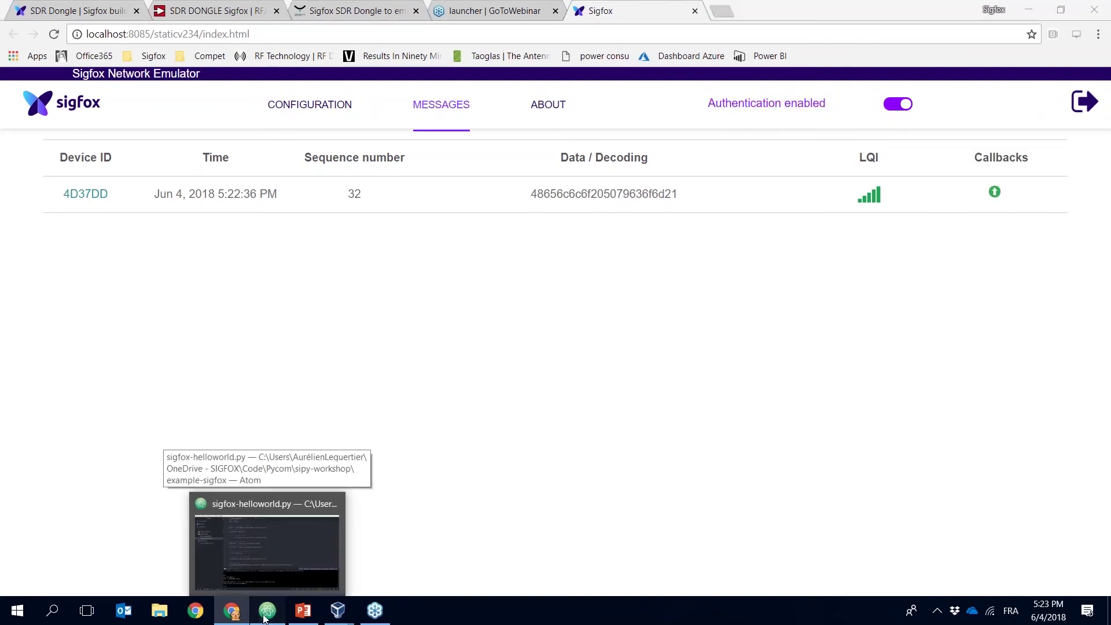
pyautogui.click(264, 617)
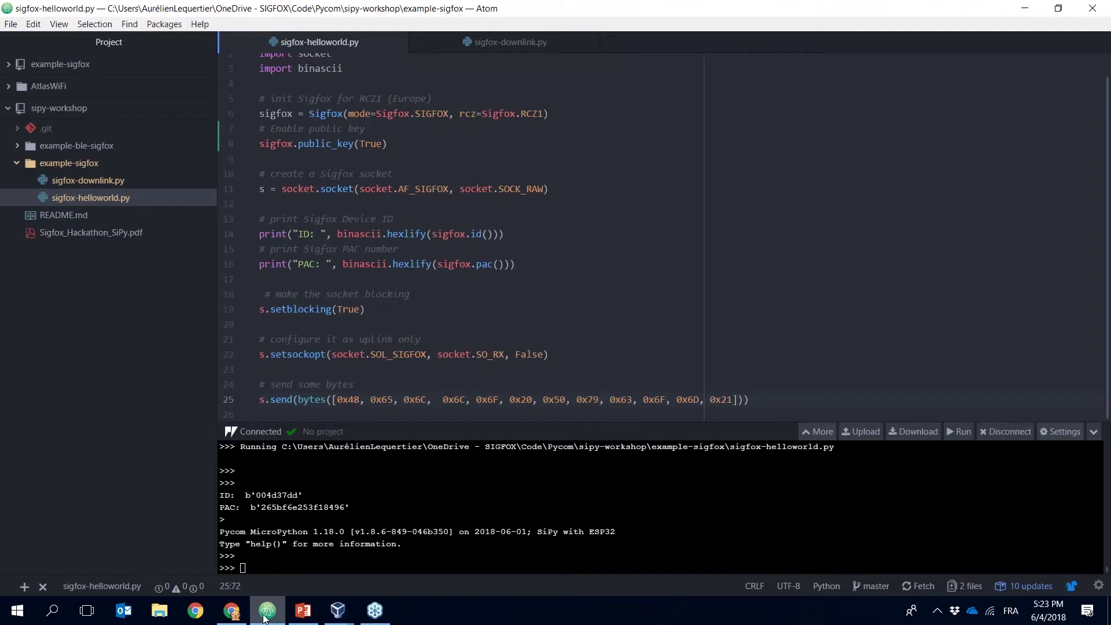
pyautogui.click(83, 178)
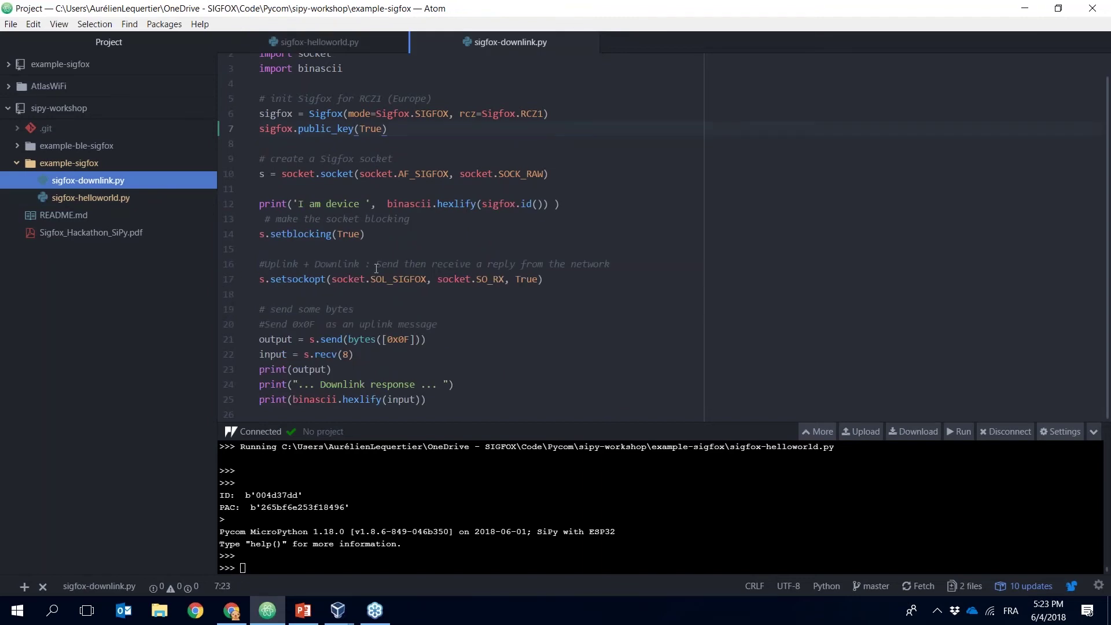
pyautogui.moveTo(259, 339); pyautogui.dragTo(425, 339)
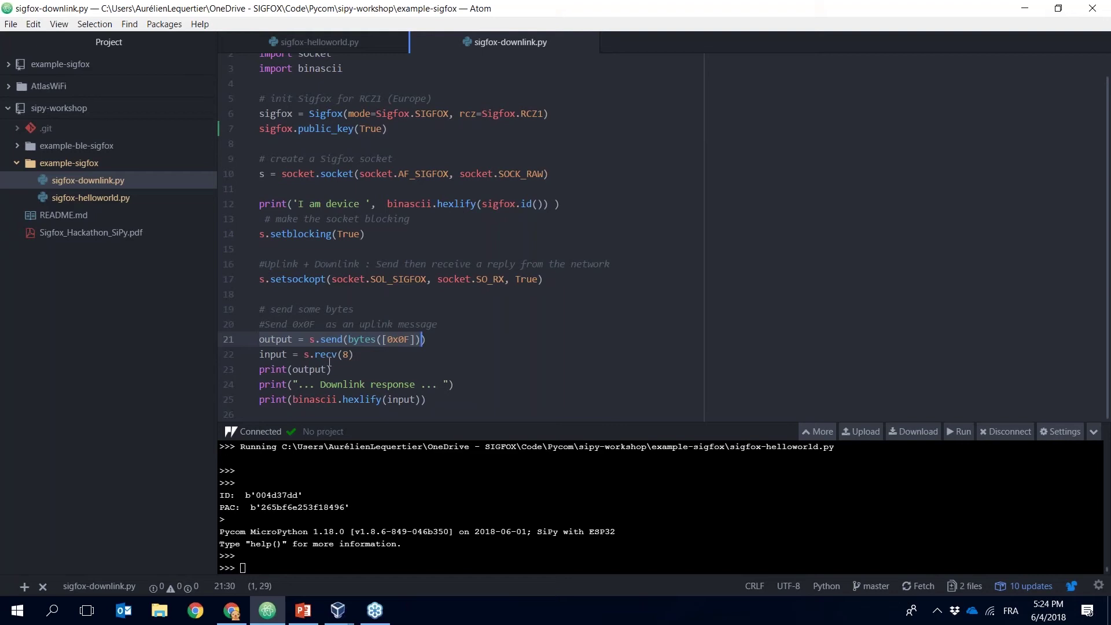
pyautogui.moveTo(259, 369); pyautogui.dragTo(469, 397)
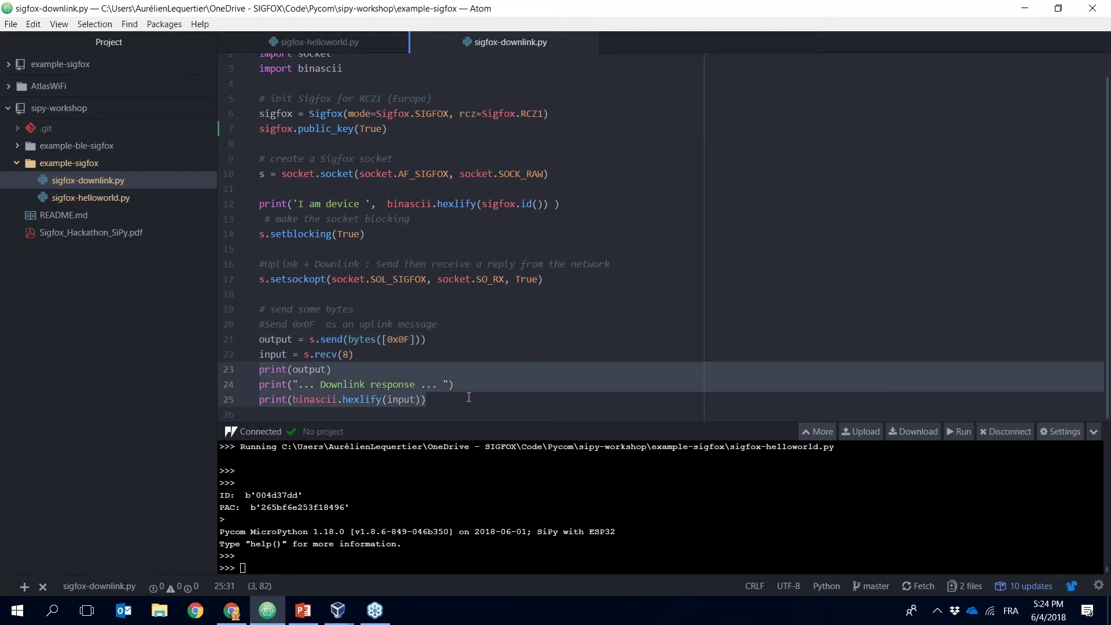
pyautogui.click(441, 382)
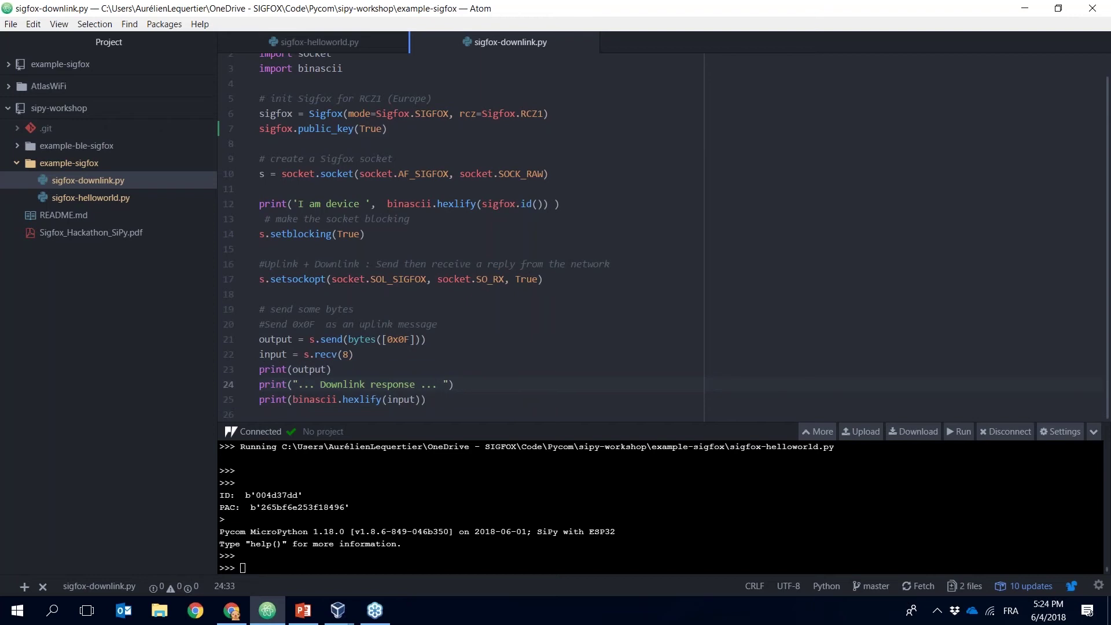
# Switch to the Sigfox Network Emulator in Chrome, open the existing callback set for editing, and examine its downlink mode options.
pyautogui.click(232, 610)
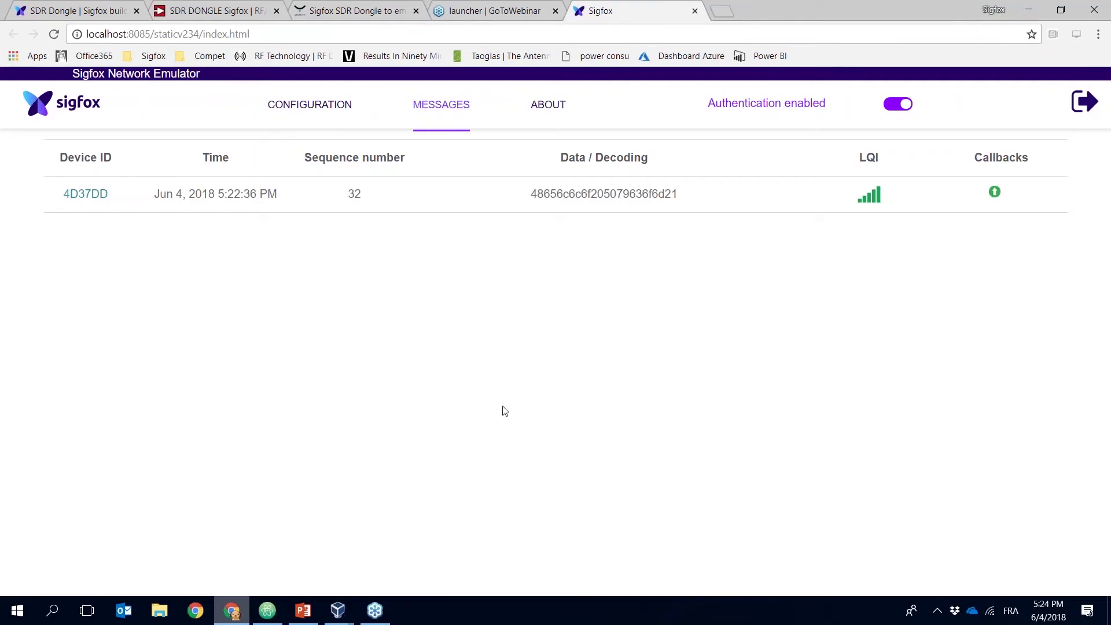
pyautogui.click(311, 107)
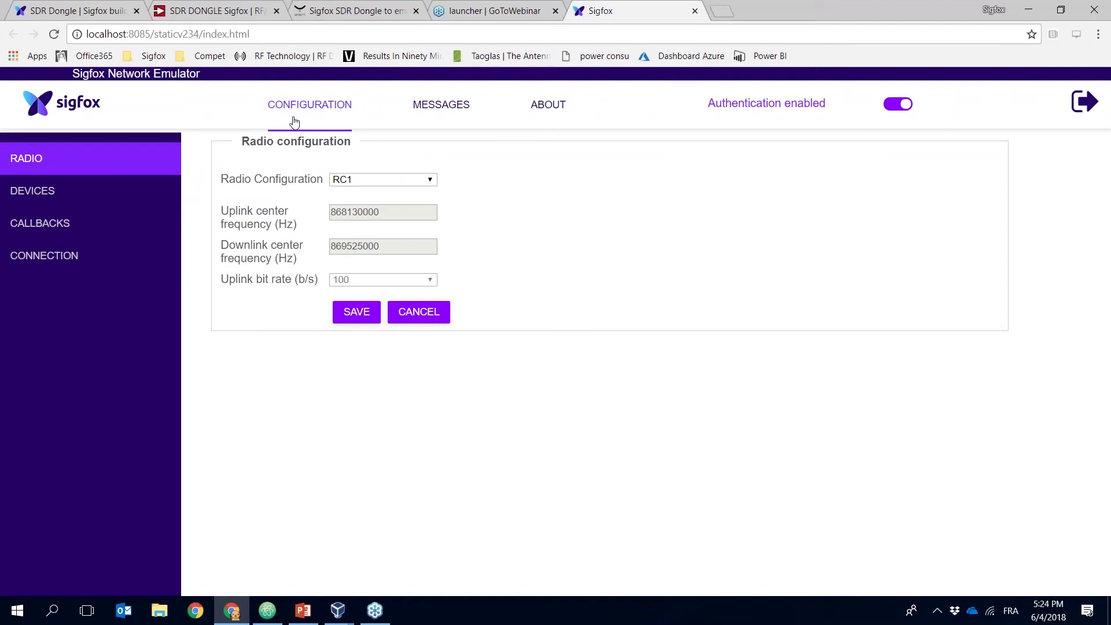
pyautogui.click(76, 227)
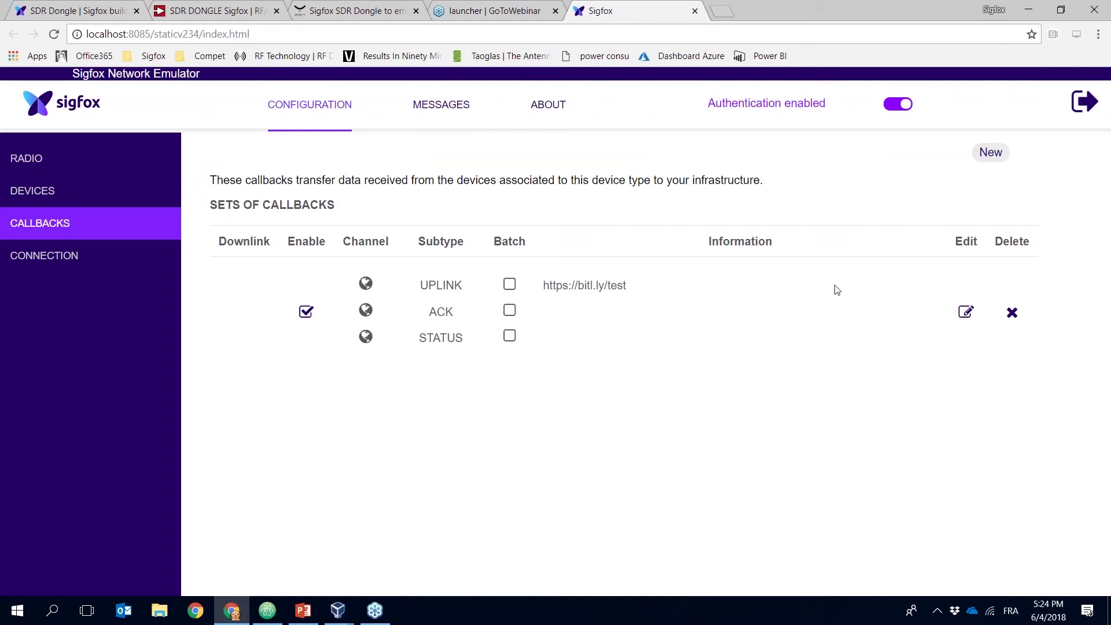
pyautogui.click(965, 312)
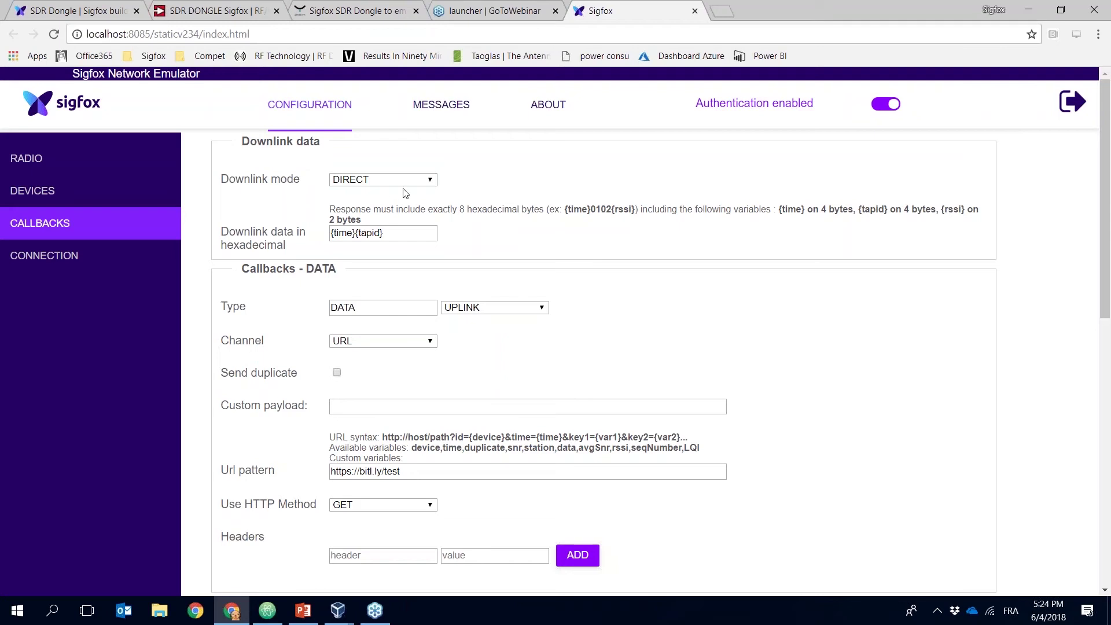
pyautogui.click(434, 183)
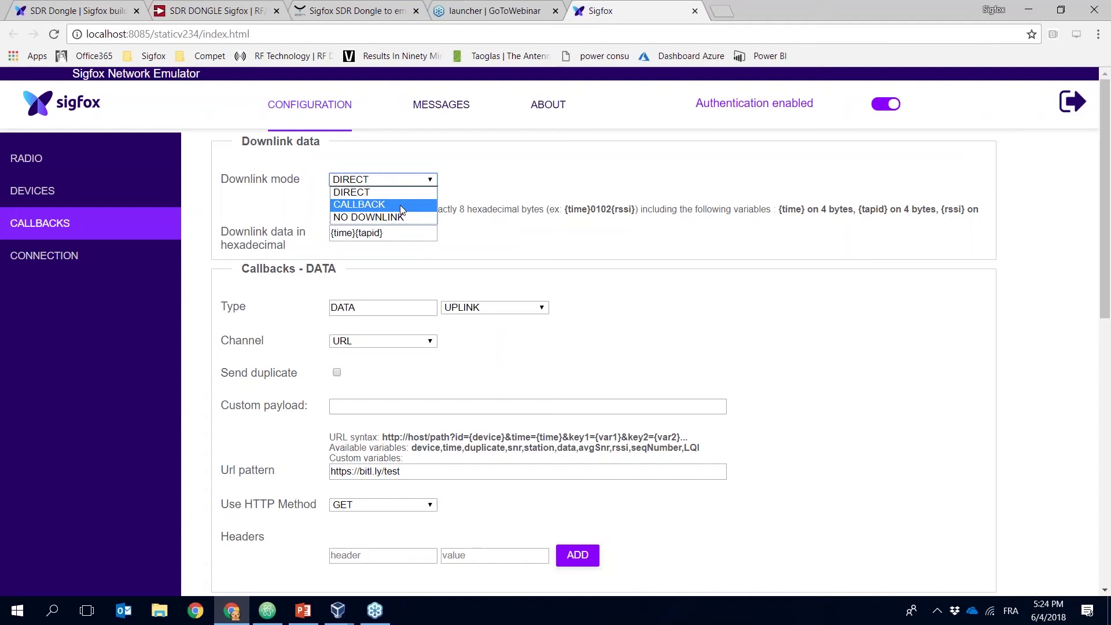
pyautogui.click(416, 180)
# Examine the callback set's URL pattern, hexadecimal downlink data, and service acknowledge settings.
pyautogui.scroll(-2, 564, 255)
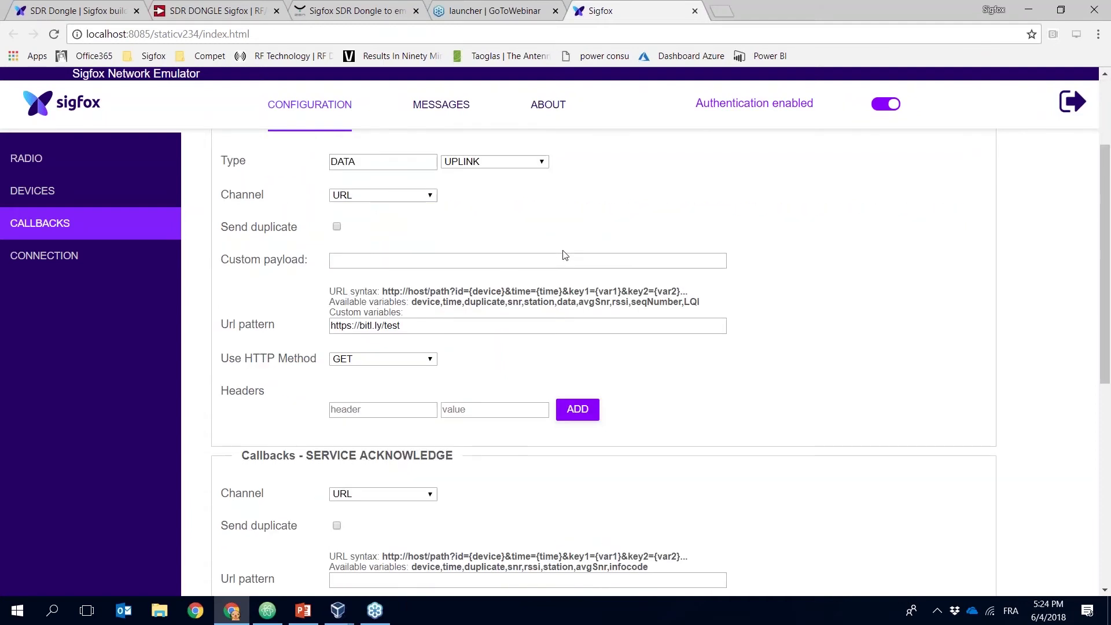
pyautogui.click(329, 326)
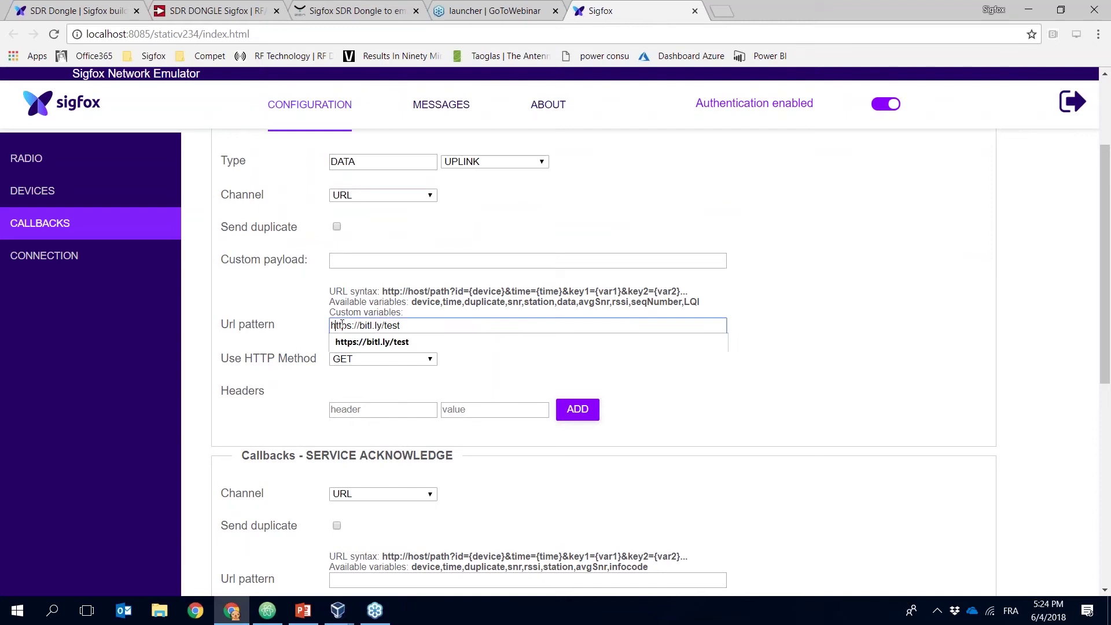
pyautogui.click(310, 297)
pyautogui.scroll(2, 307, 297)
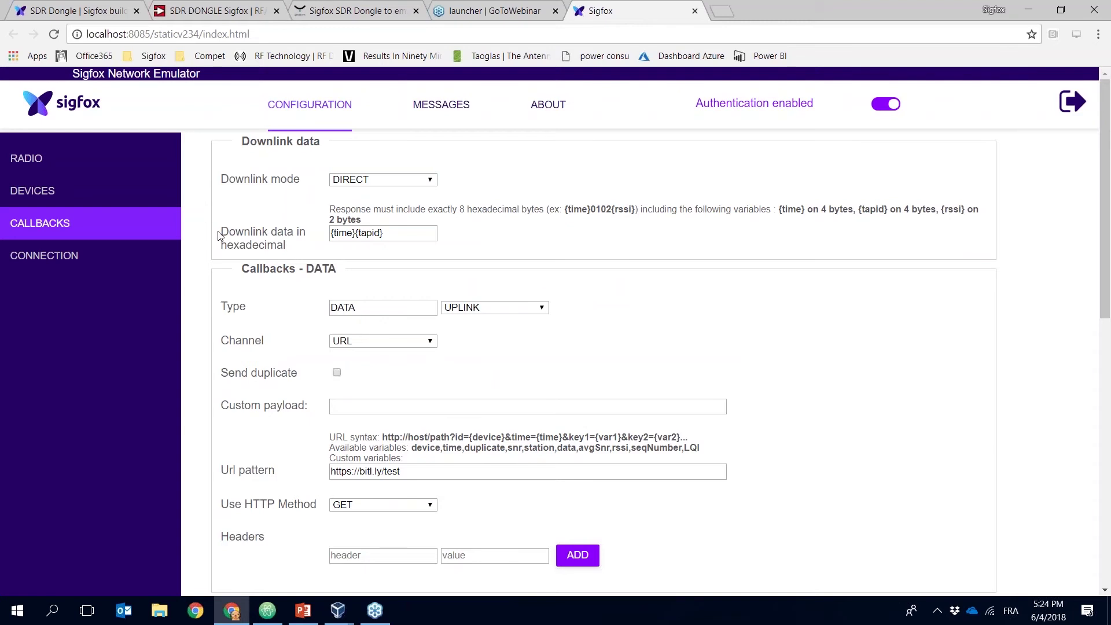
pyautogui.moveTo(221, 232); pyautogui.dragTo(307, 248)
pyautogui.click(354, 234)
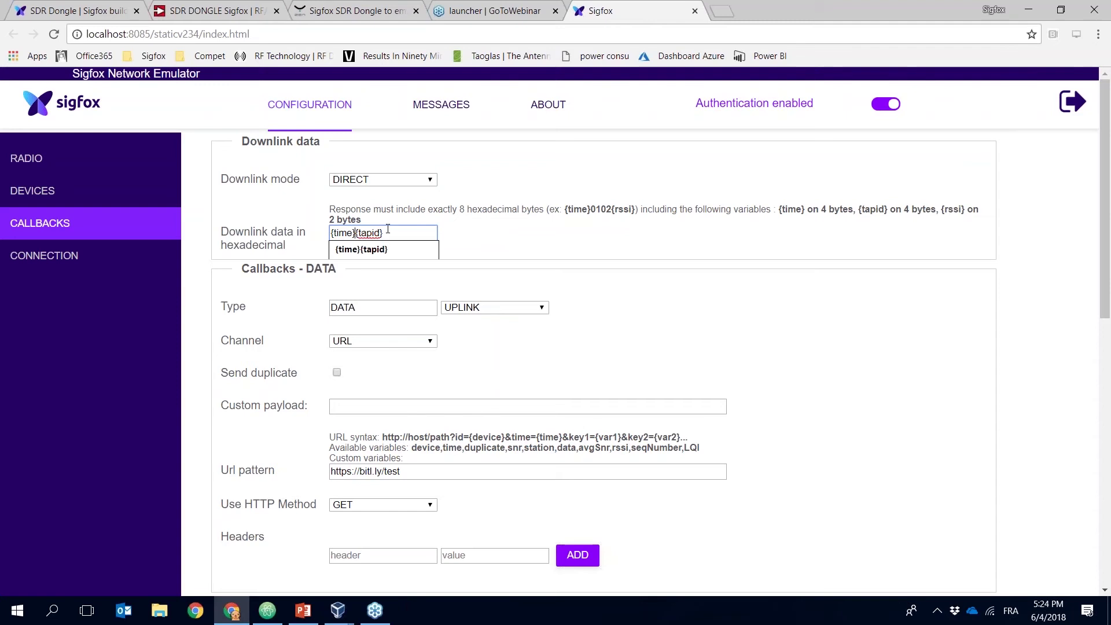
pyautogui.click(857, 385)
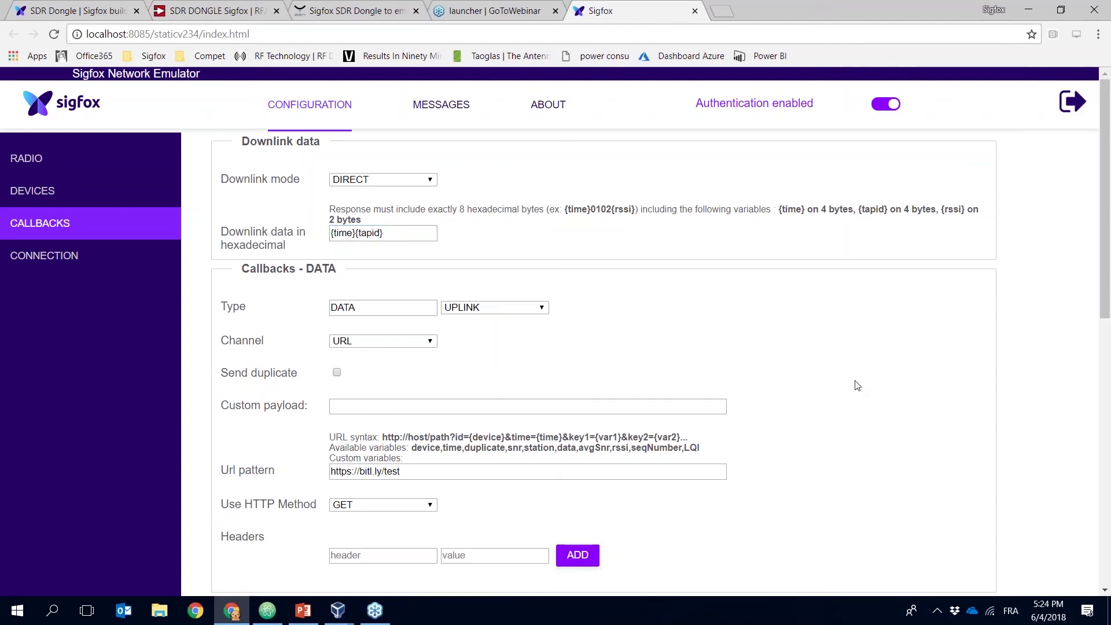
pyautogui.scroll(-10, 856, 385)
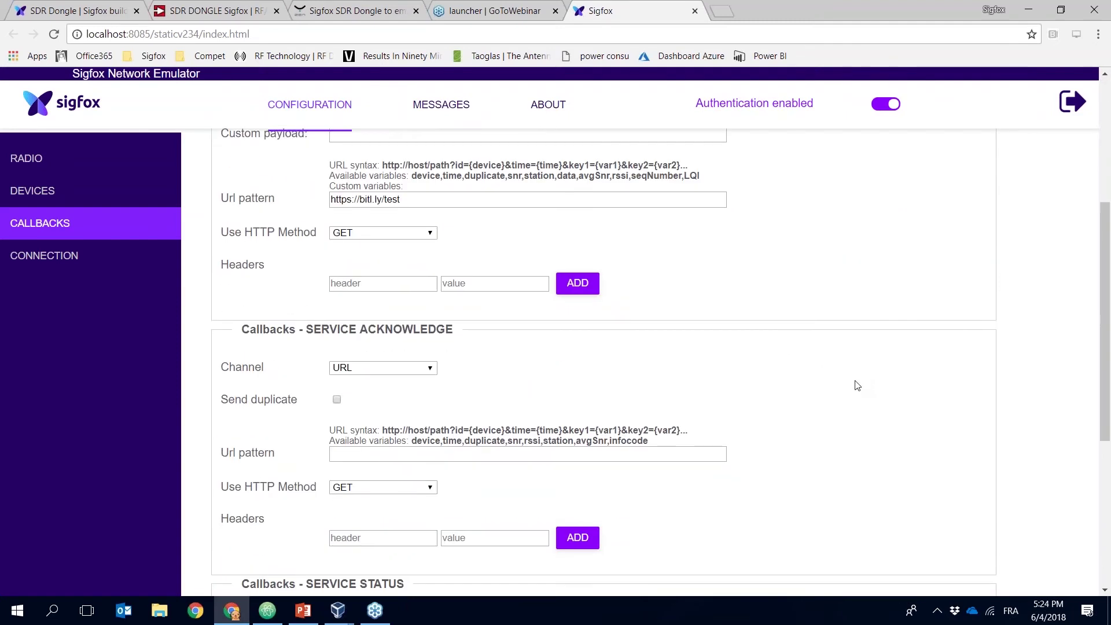
pyautogui.scroll(8, 857, 385)
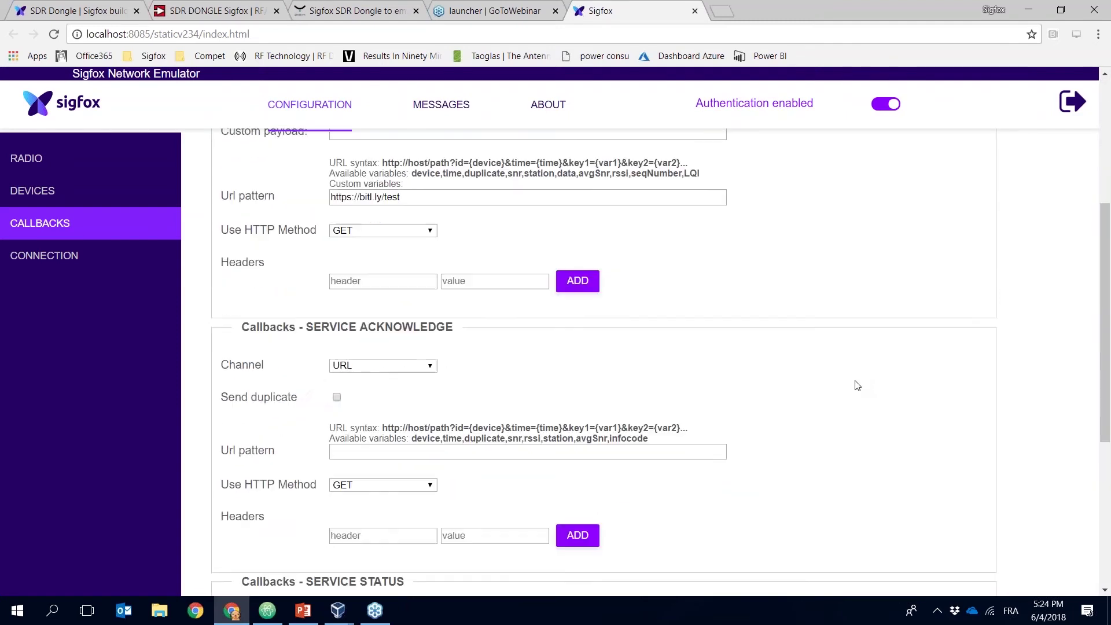
# Display the emulator's message list, switch to Atom, and run sigfox-downlink.py on the connected SiPy.
pyautogui.click(442, 106)
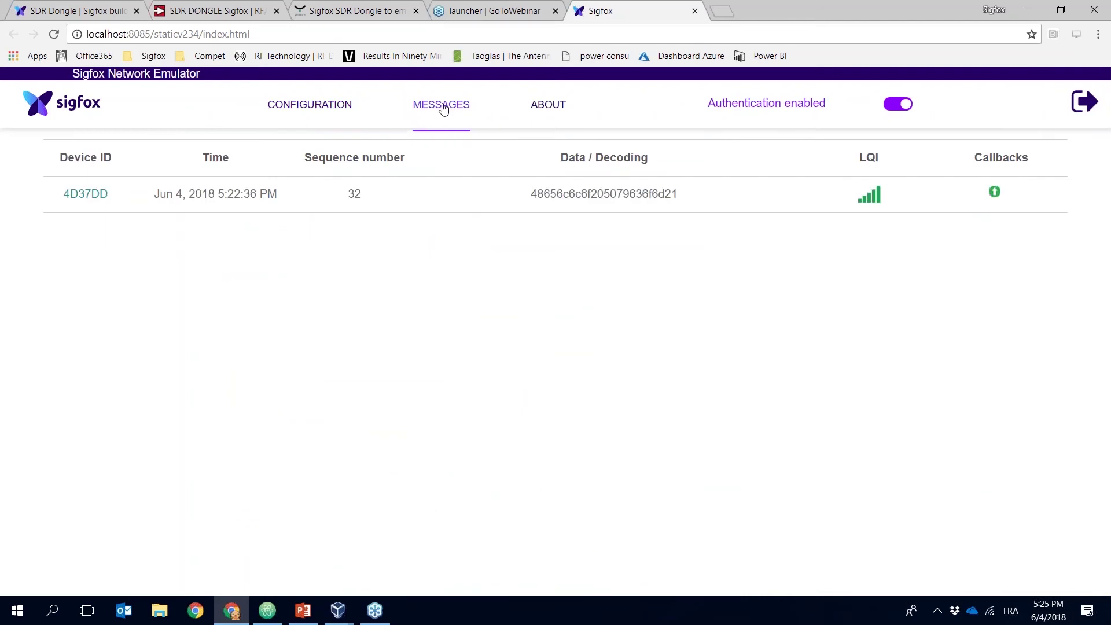
pyautogui.click(275, 614)
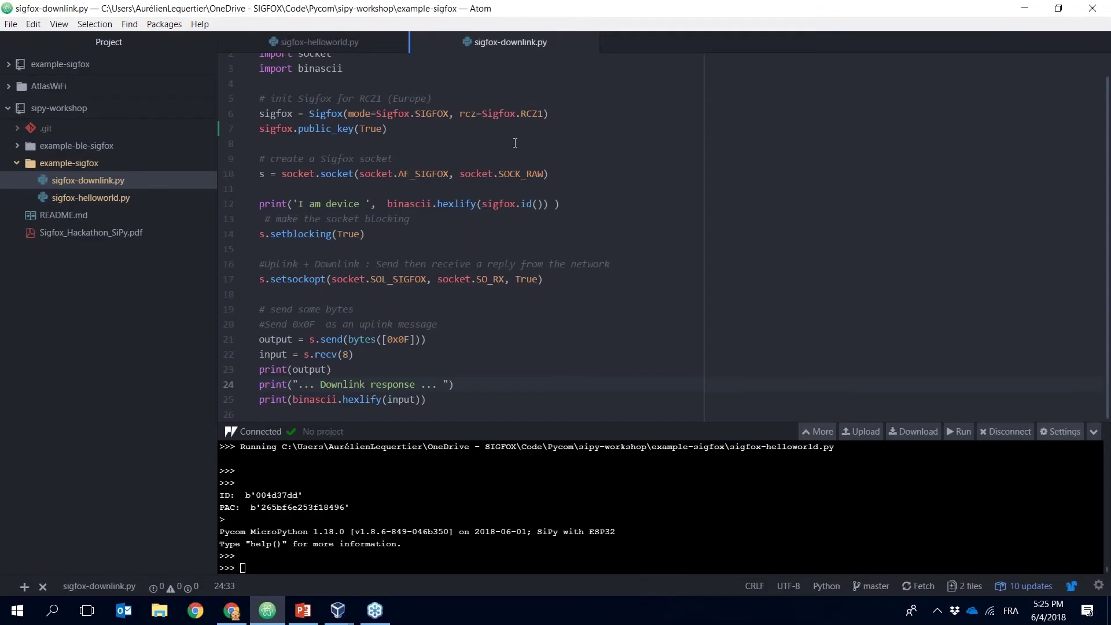
pyautogui.click(83, 180)
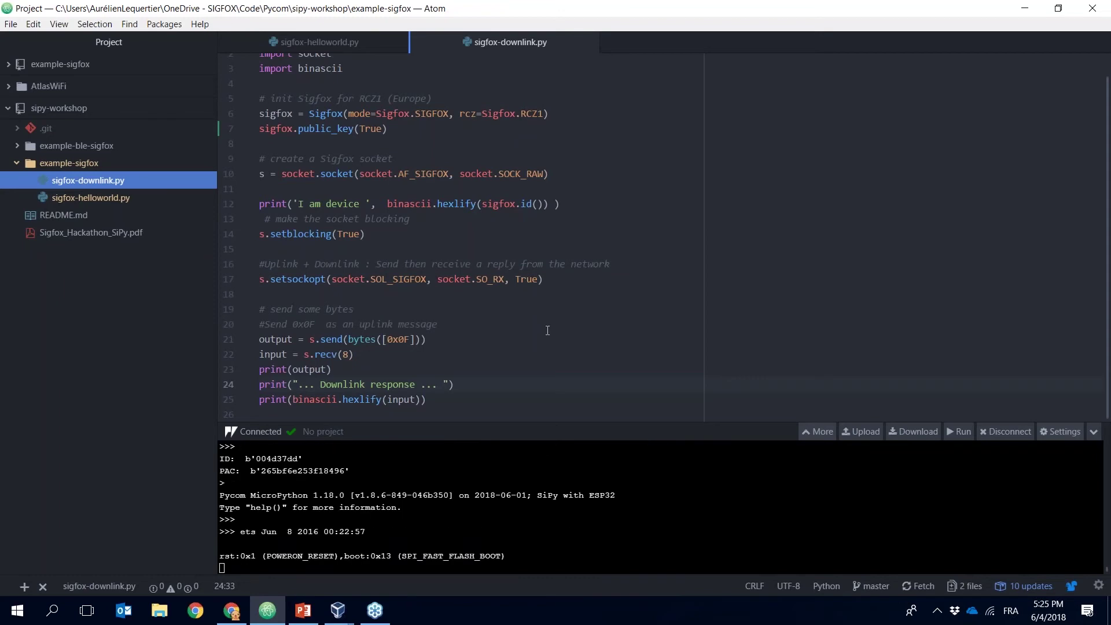
pyautogui.click(719, 518)
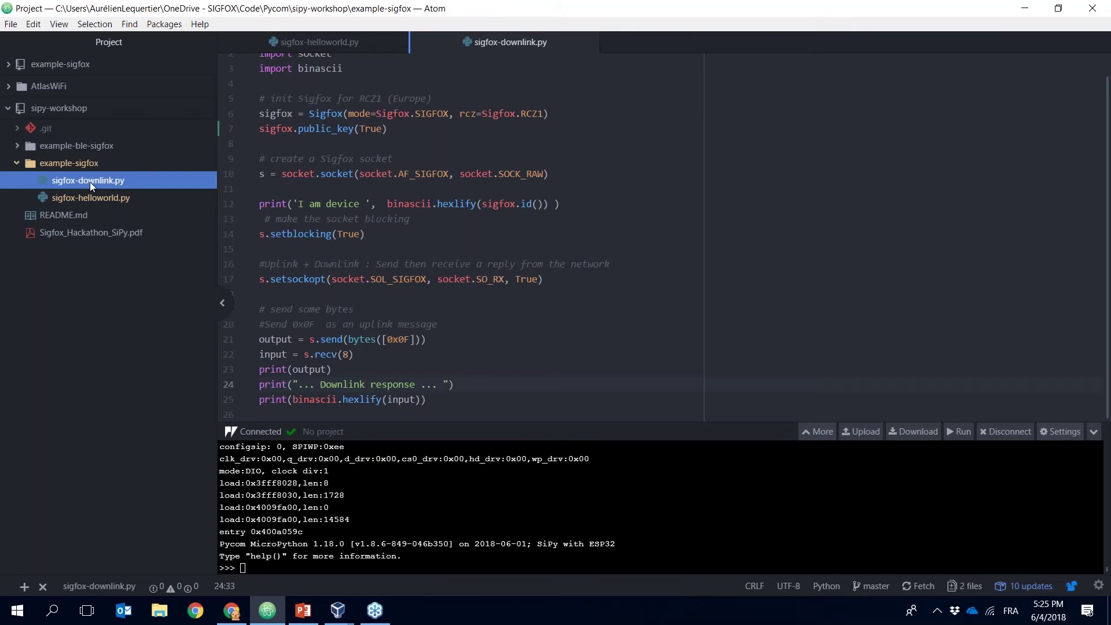
pyautogui.click(511, 279)
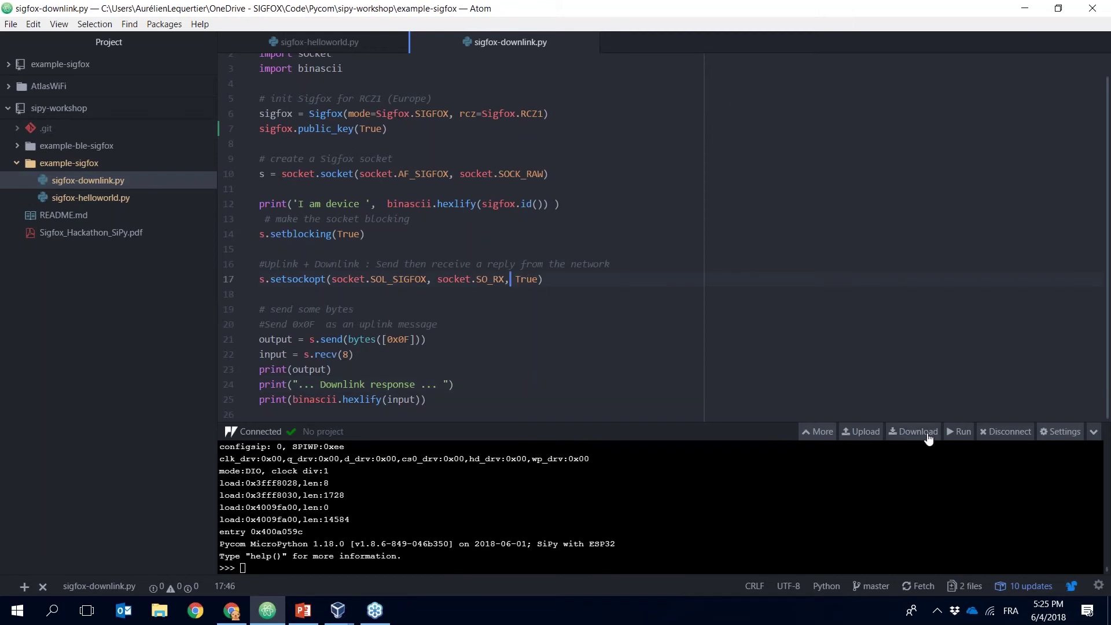
pyautogui.click(958, 432)
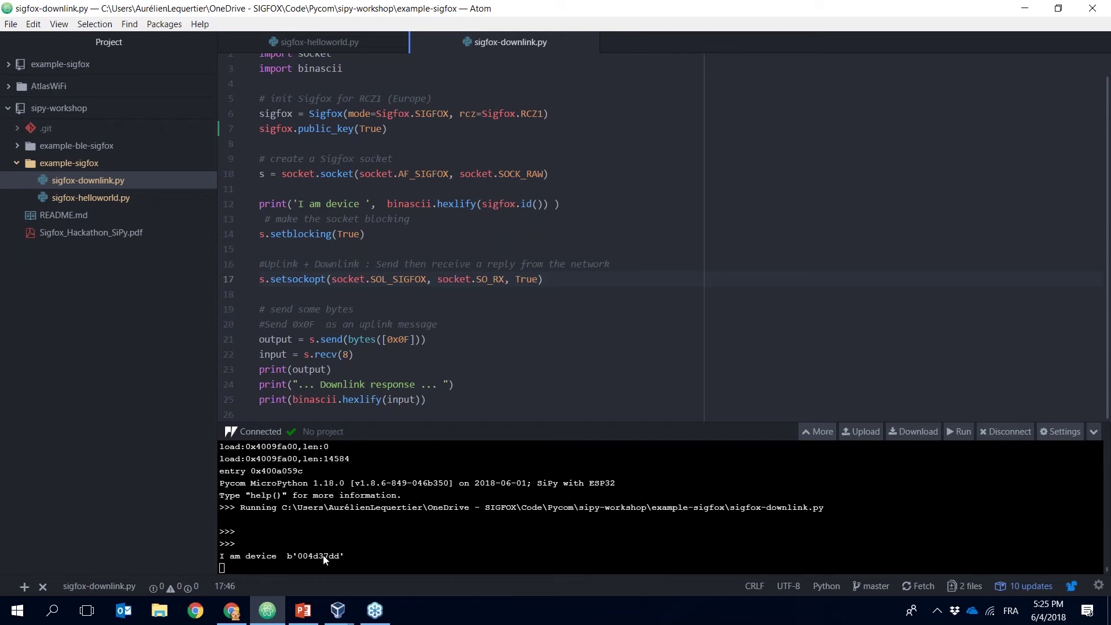
# Switch to the emulator in Chrome and check the uplink and downlink callback statuses of the received messages.
pyautogui.click(231, 610)
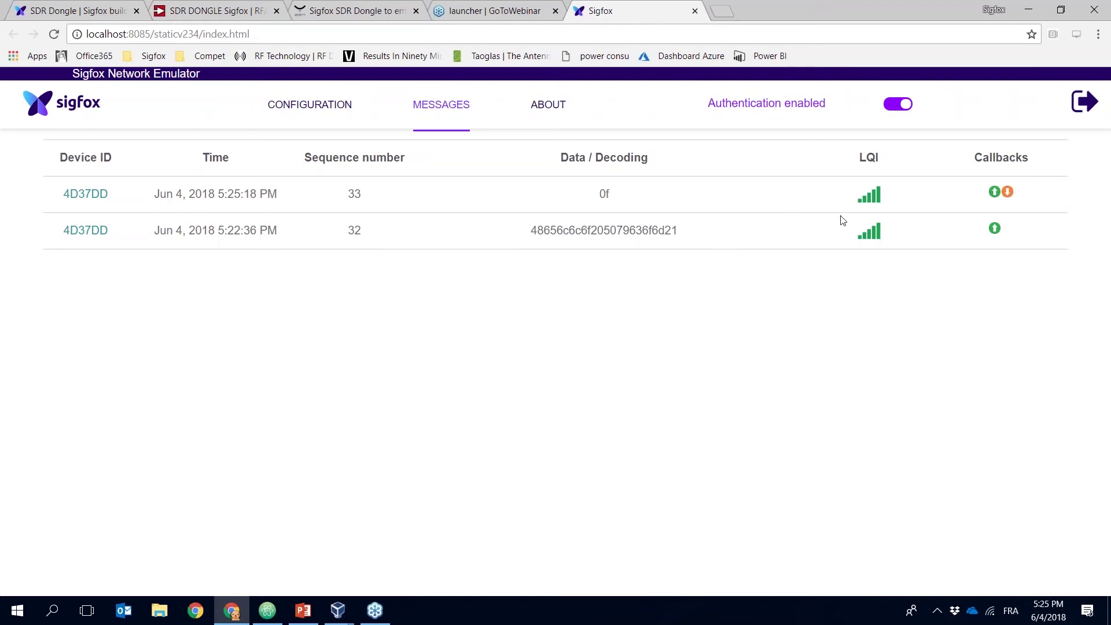
pyautogui.moveTo(995, 201)
pyautogui.moveTo(994, 227)
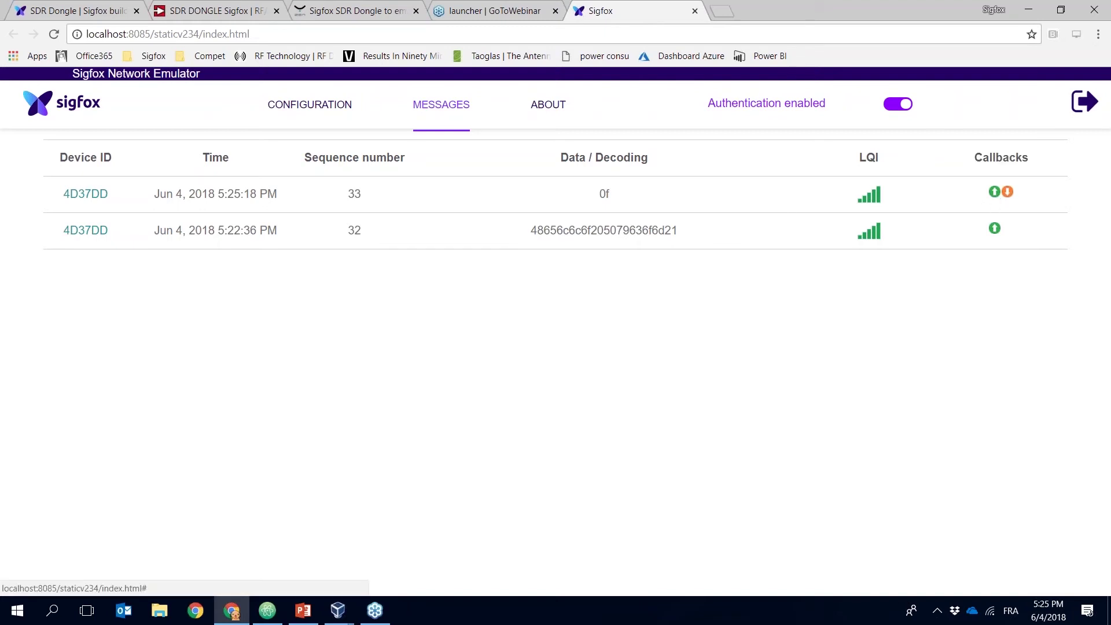
pyautogui.moveTo(1009, 200)
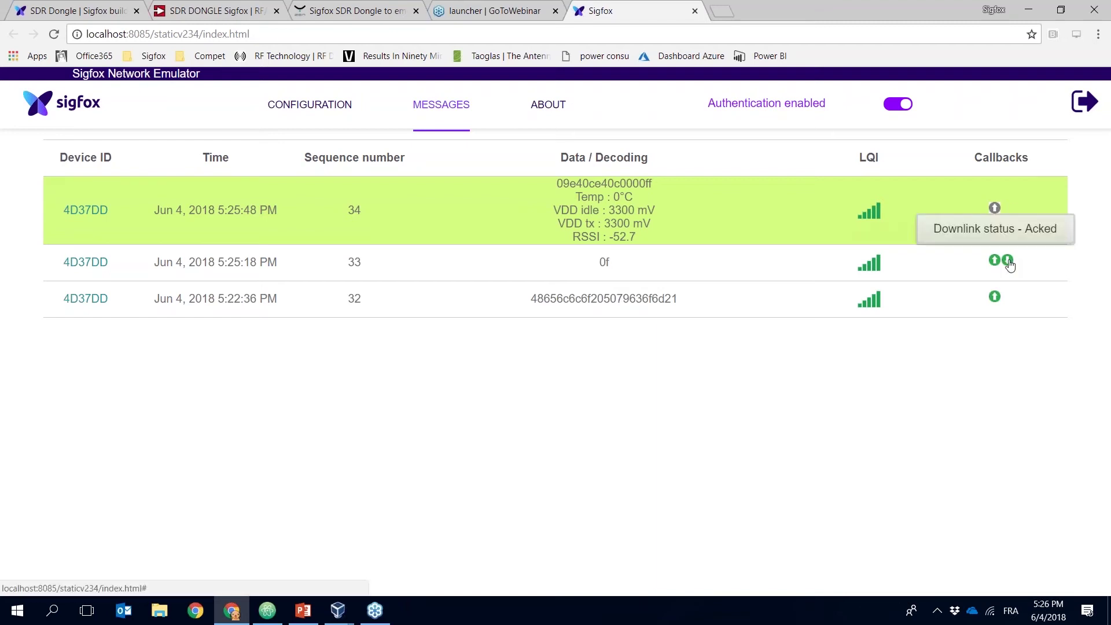
pyautogui.moveTo(1012, 266)
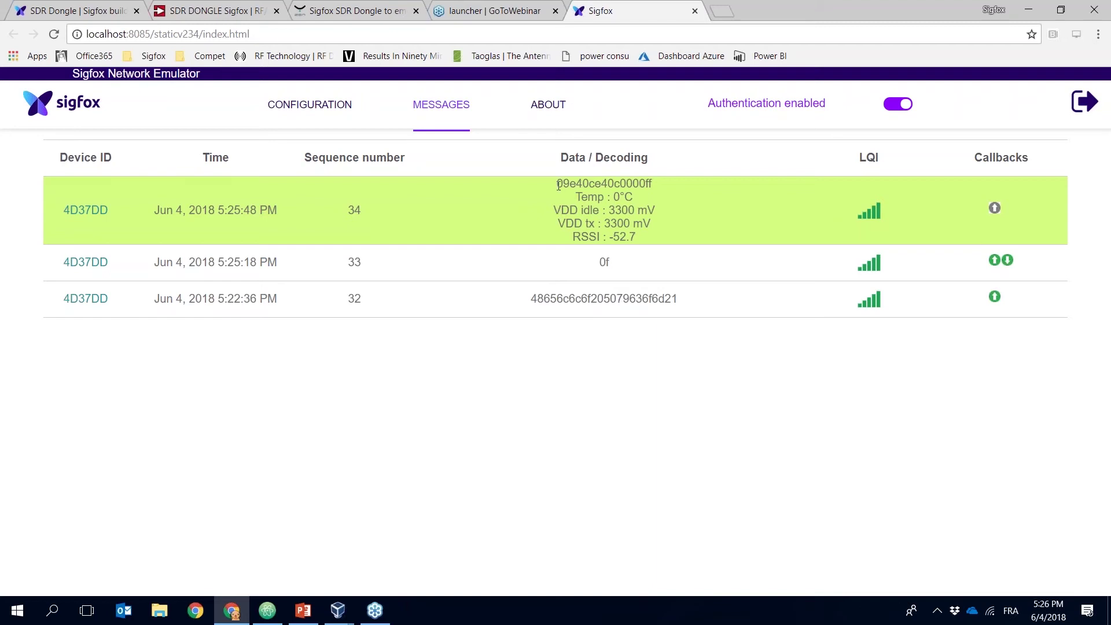
# Highlight the payload, decoded temperature and voltage, and RSSI of the downlink acknowledgement message.
pyautogui.moveTo(558, 185); pyautogui.dragTo(629, 213)
pyautogui.click(584, 198)
pyautogui.moveTo(575, 237); pyautogui.dragTo(636, 239)
pyautogui.click(635, 239)
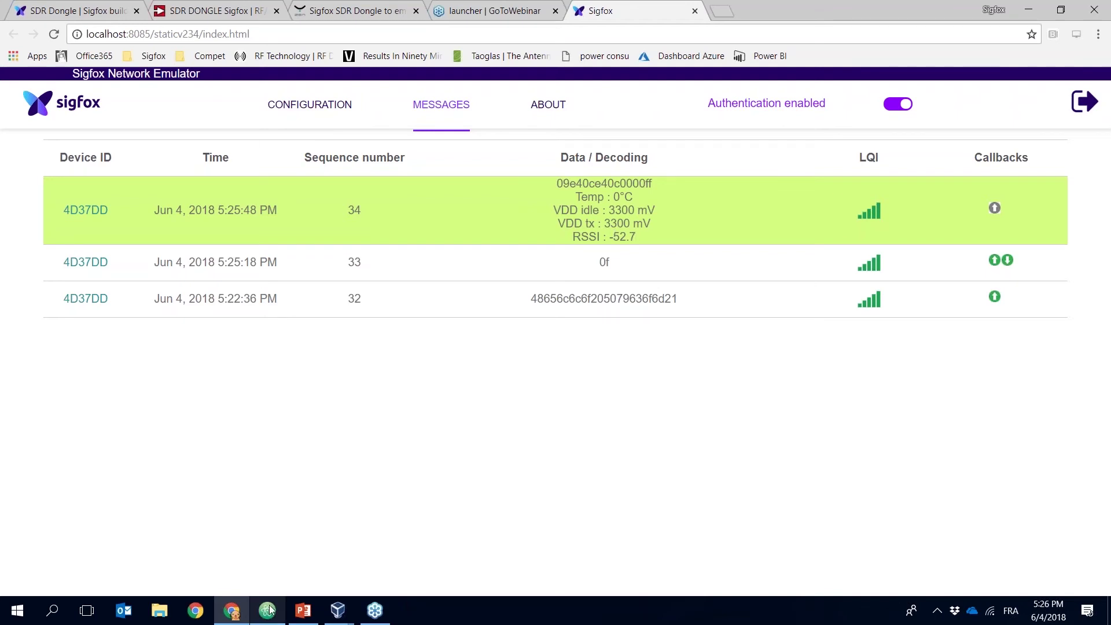
# Switch to Atom and highlight the device ID line, the downlink response heading, and the received bytes in the console.
pyautogui.moveTo(270, 609)
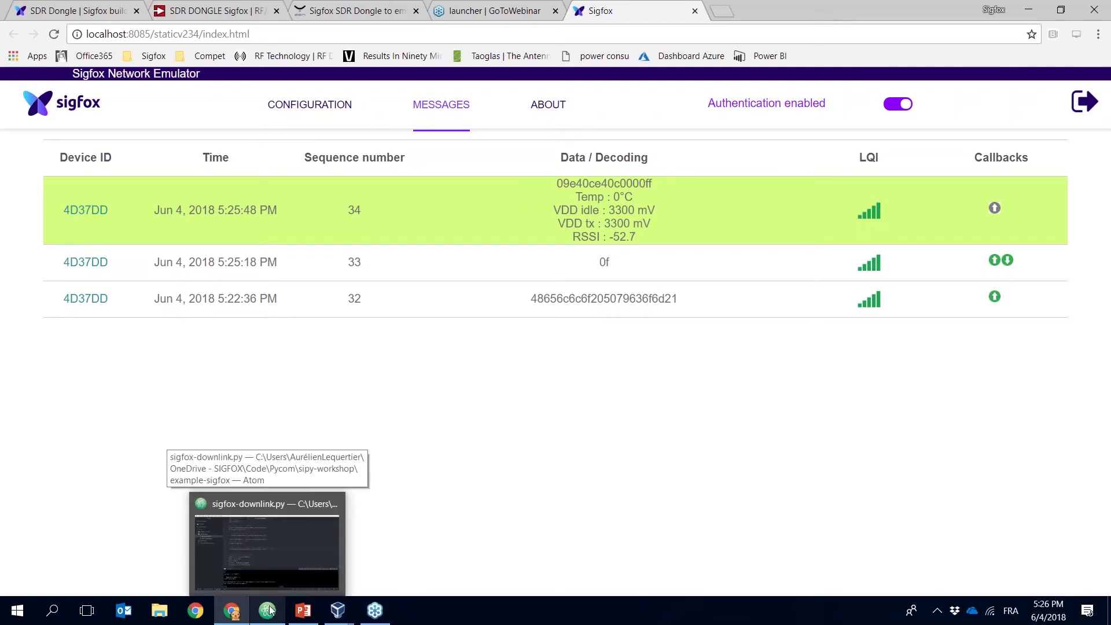
pyautogui.click(270, 609)
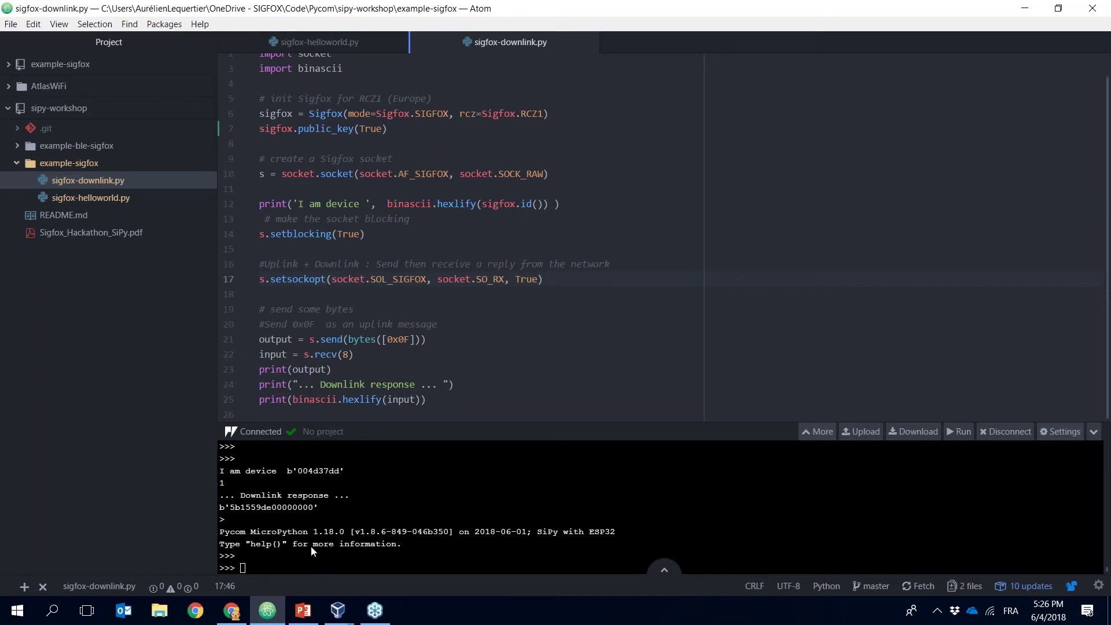
pyautogui.moveTo(220, 471); pyautogui.dragTo(350, 470)
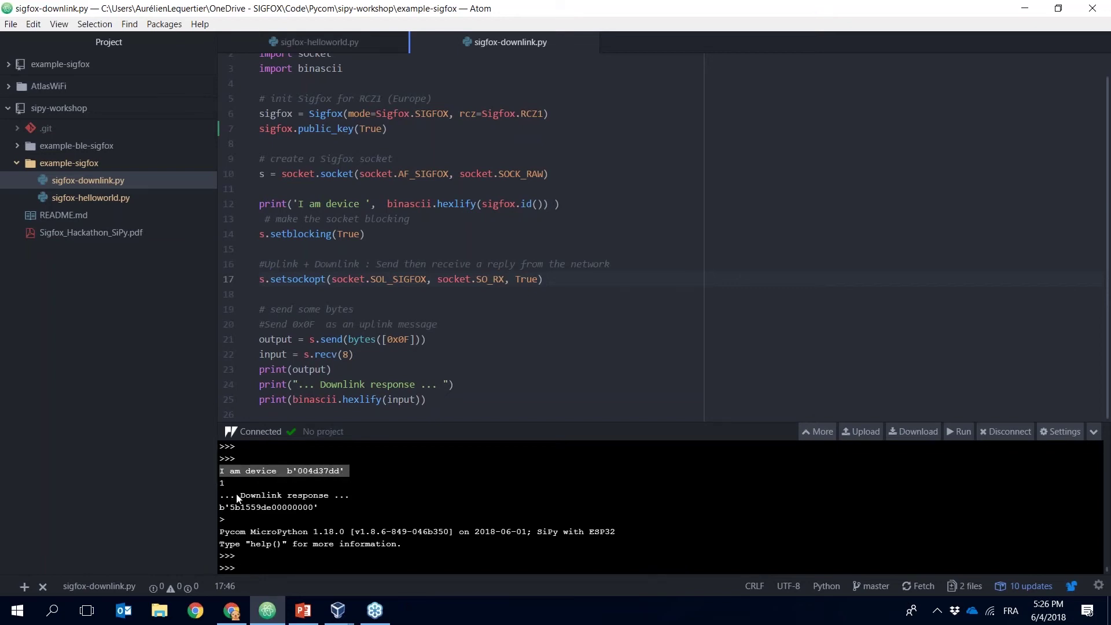
pyautogui.moveTo(226, 497); pyautogui.dragTo(349, 491)
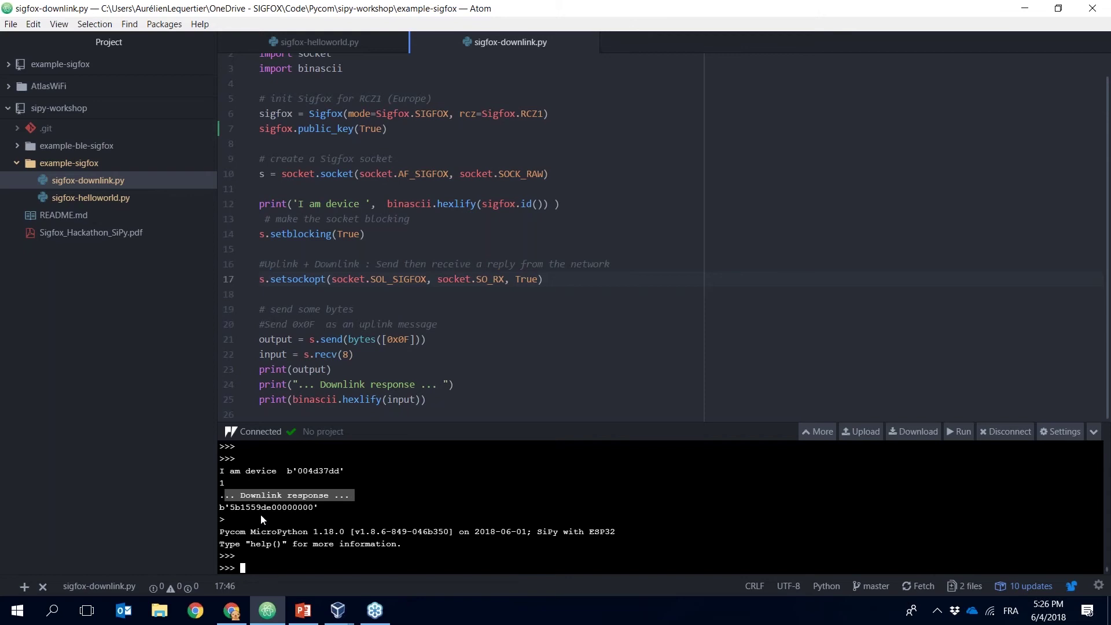
pyautogui.moveTo(231, 506); pyautogui.dragTo(313, 512)
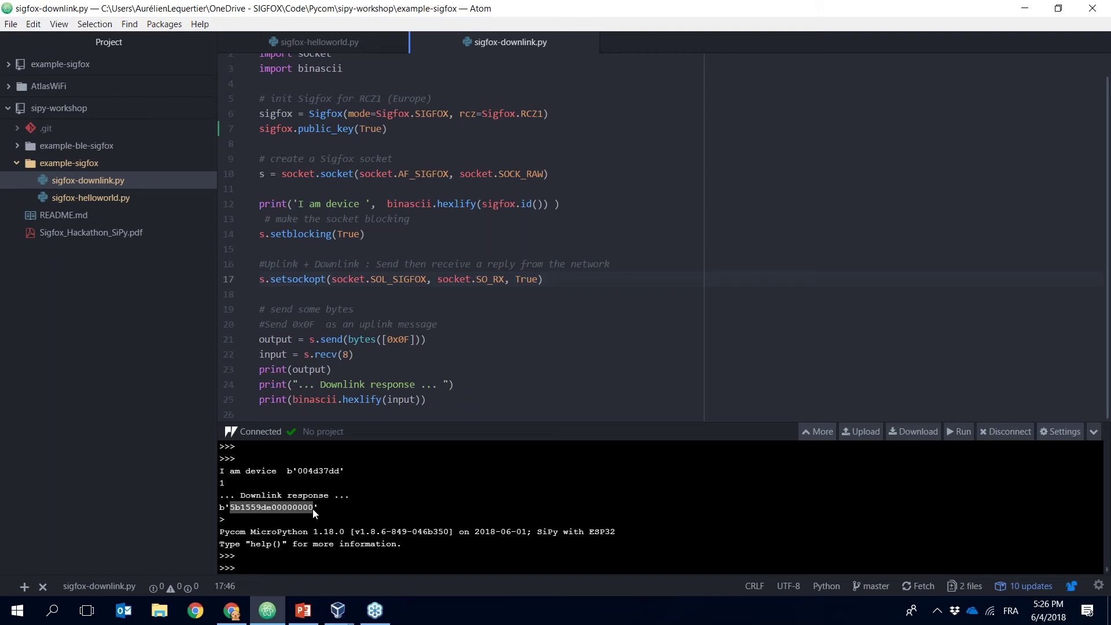
# Revisit the emulator's message list, switch to the IsoBoot virtual machine in VirtualBox, and unlock its desktop with the account password.
pyautogui.moveTo(346, 612)
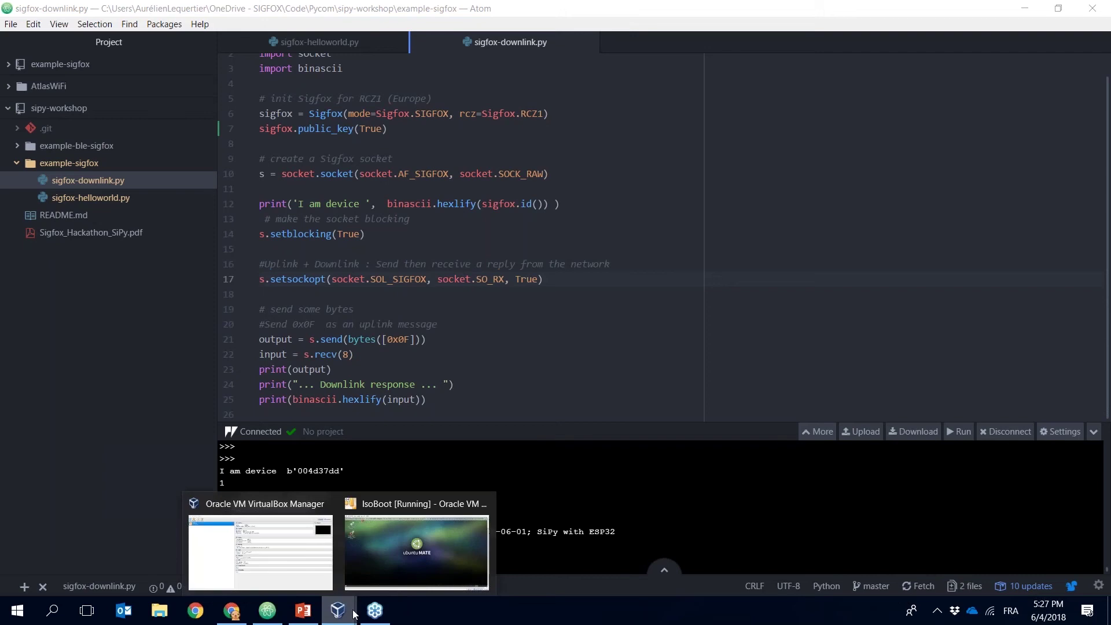
pyautogui.click(231, 610)
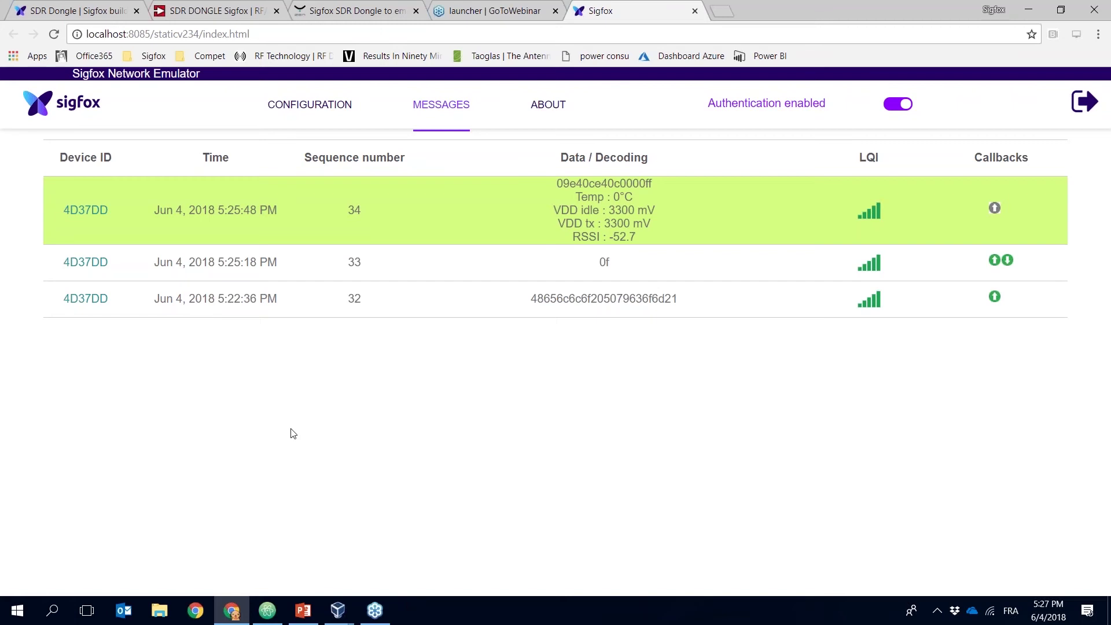
pyautogui.moveTo(343, 617)
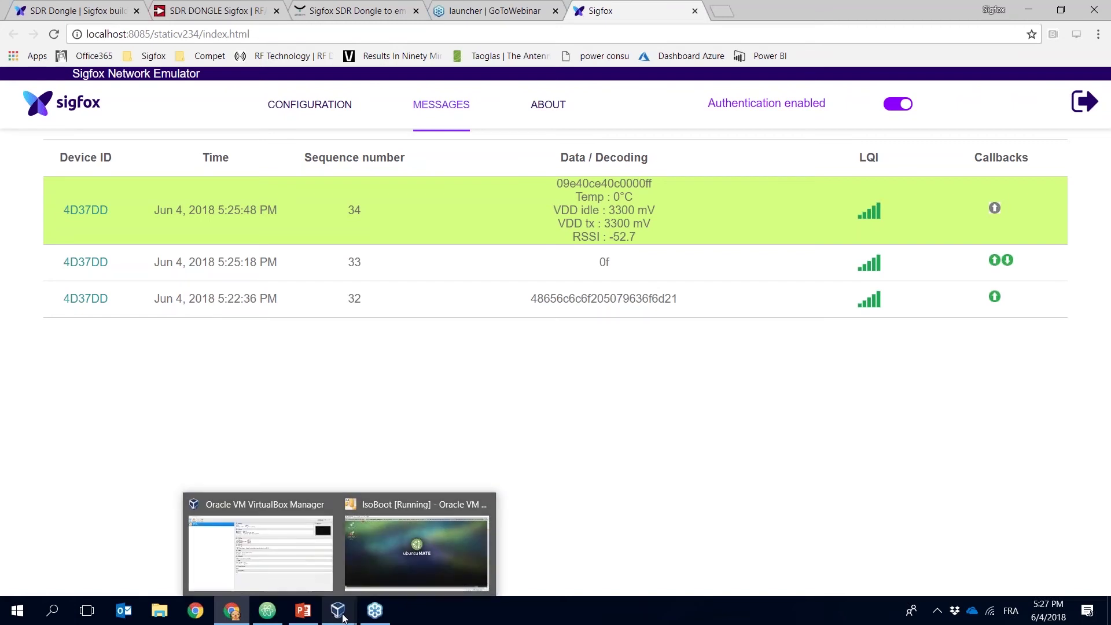
pyautogui.click(391, 542)
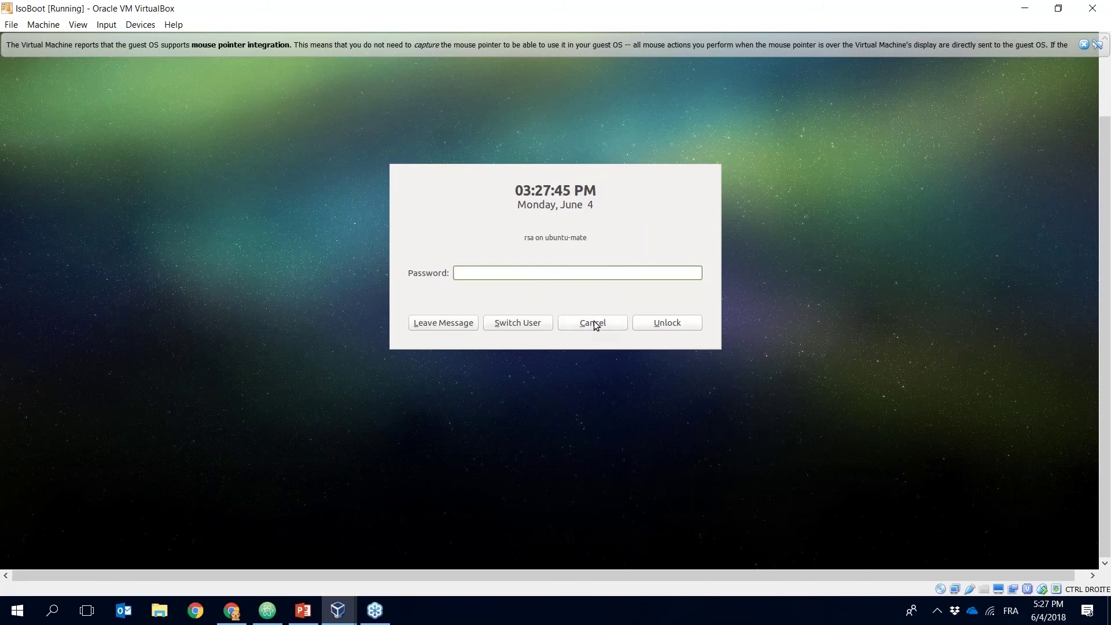
pyautogui.write('•••')
pyautogui.press('Return')
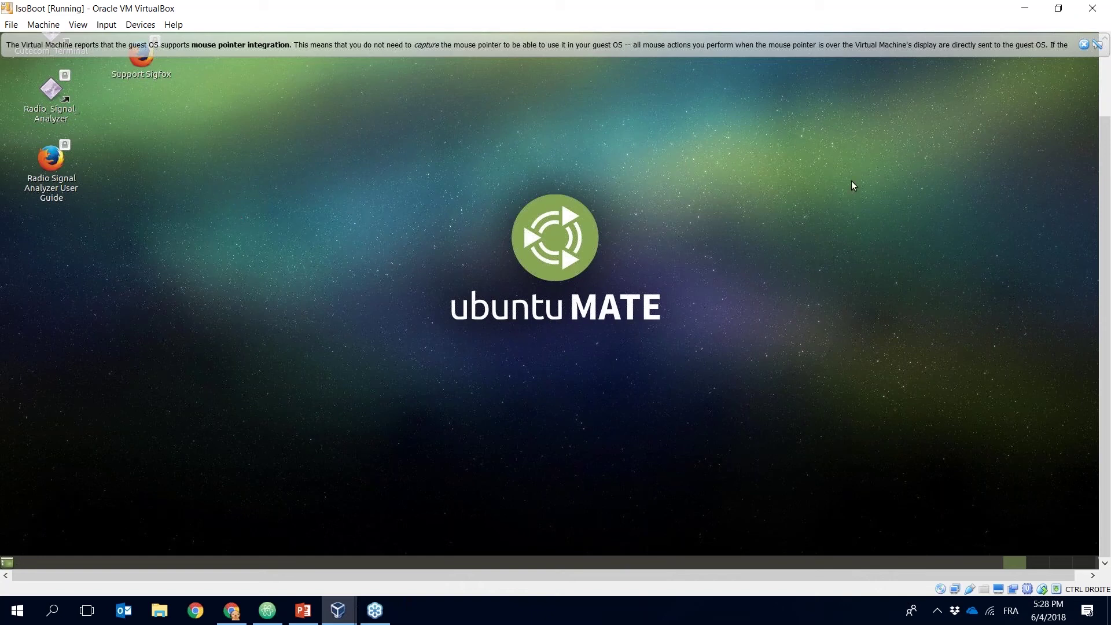
# Dismiss the mouse integration notice, launch the Radio Signal Analyzer, and accept its license agreement.
pyautogui.click(1083, 45)
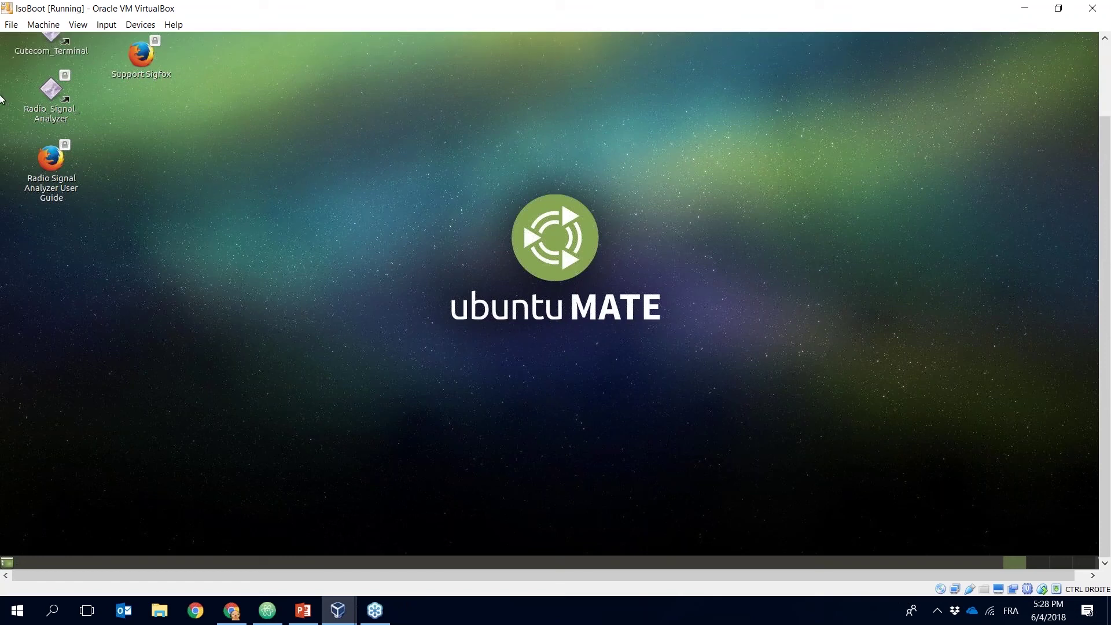
pyautogui.doubleClick(59, 107)
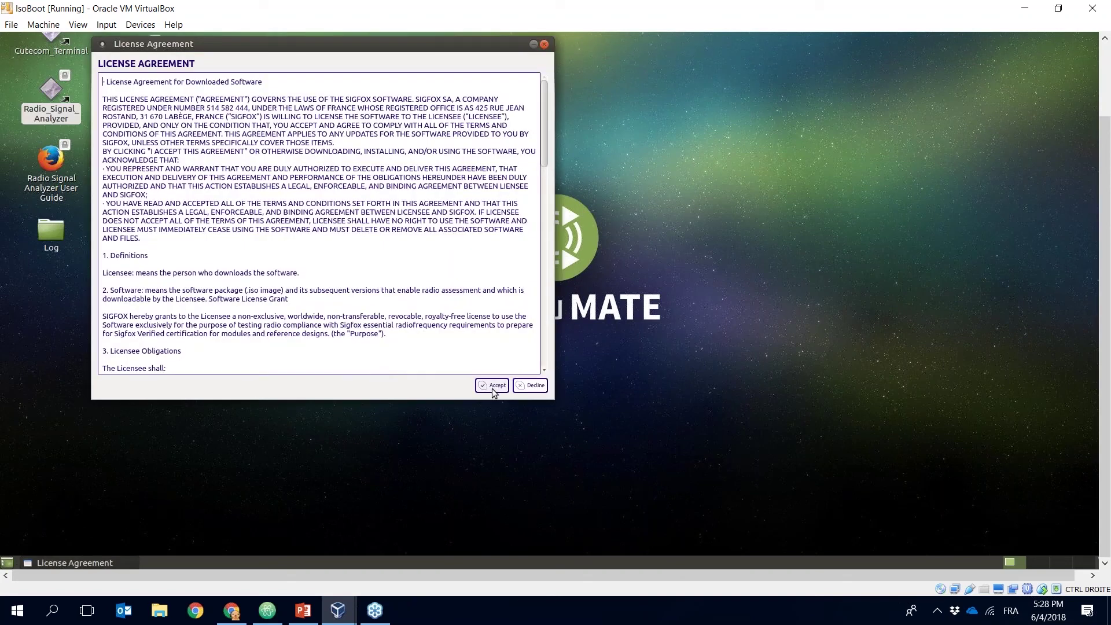
pyautogui.click(492, 386)
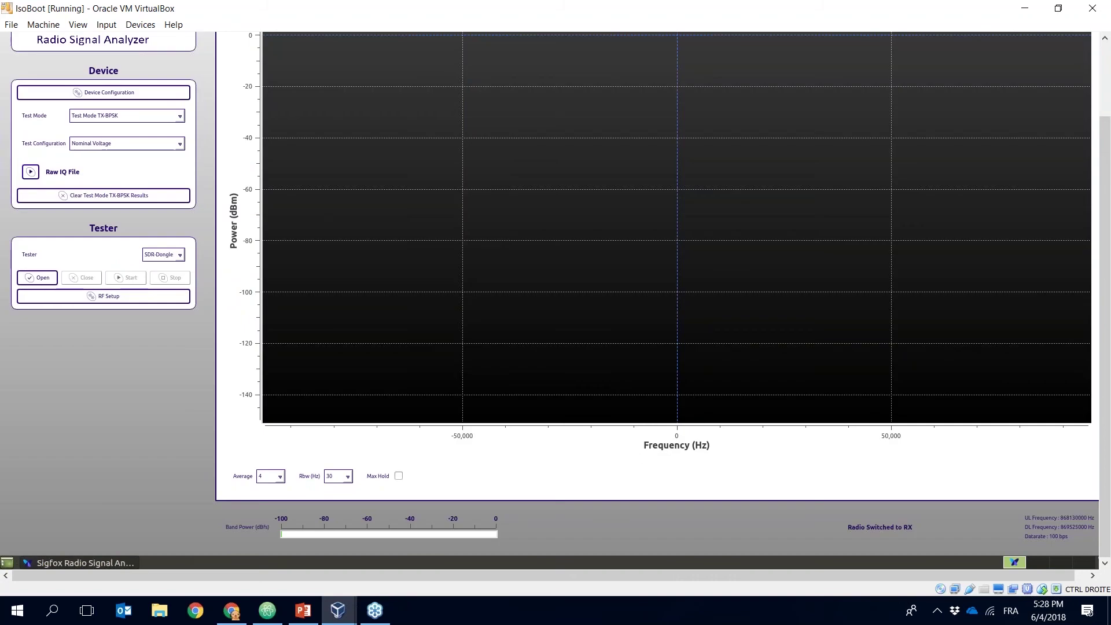
# Attach the SIGFOX NED [0100] USB device to the virtual machine.
pyautogui.click(969, 590)
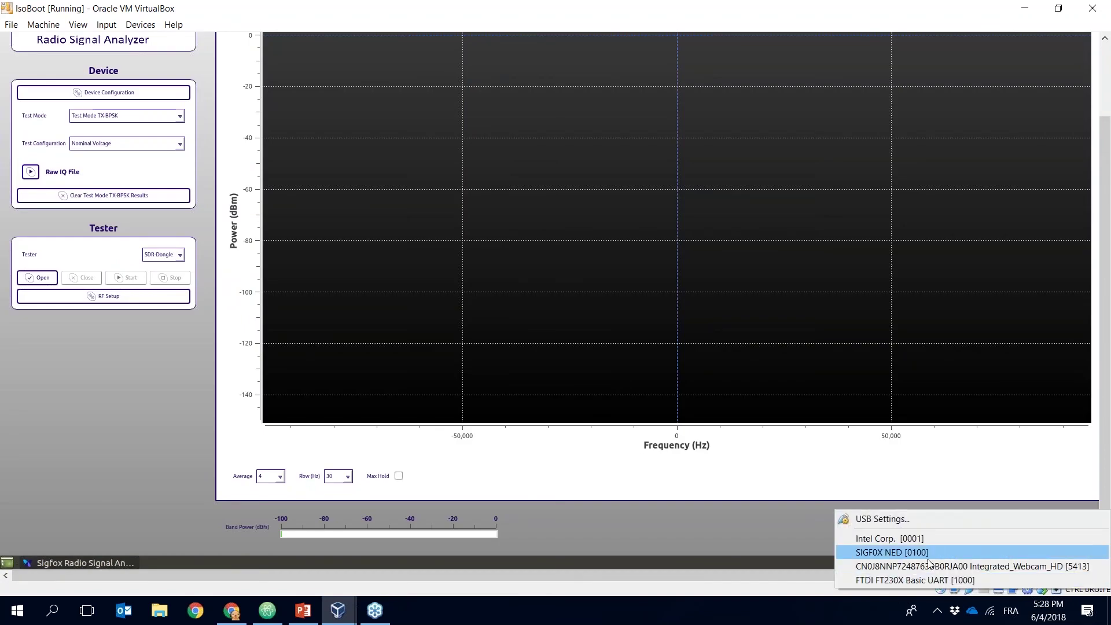
pyautogui.click(876, 554)
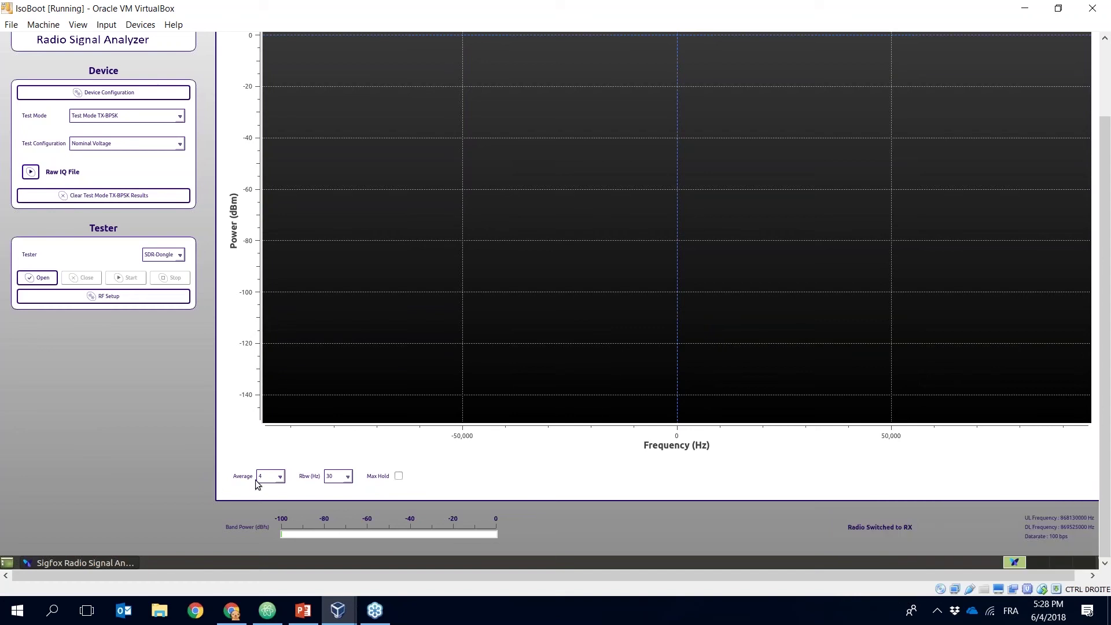
# Open the analyzer's device configuration and highlight the device ID value.
pyautogui.scroll(3, 1107, 354)
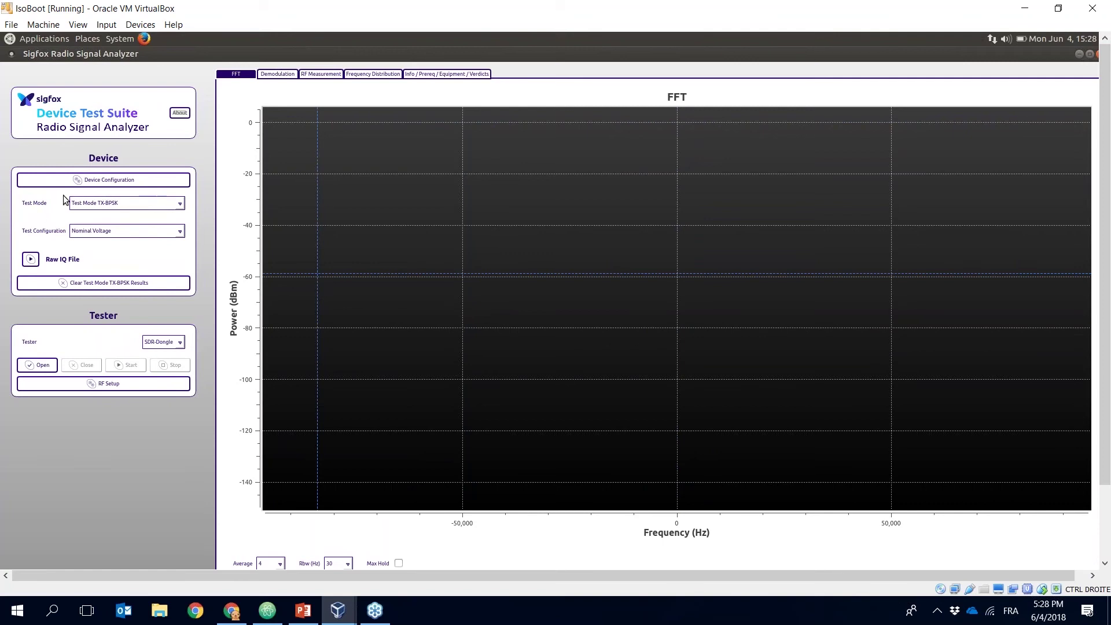
pyautogui.click(94, 182)
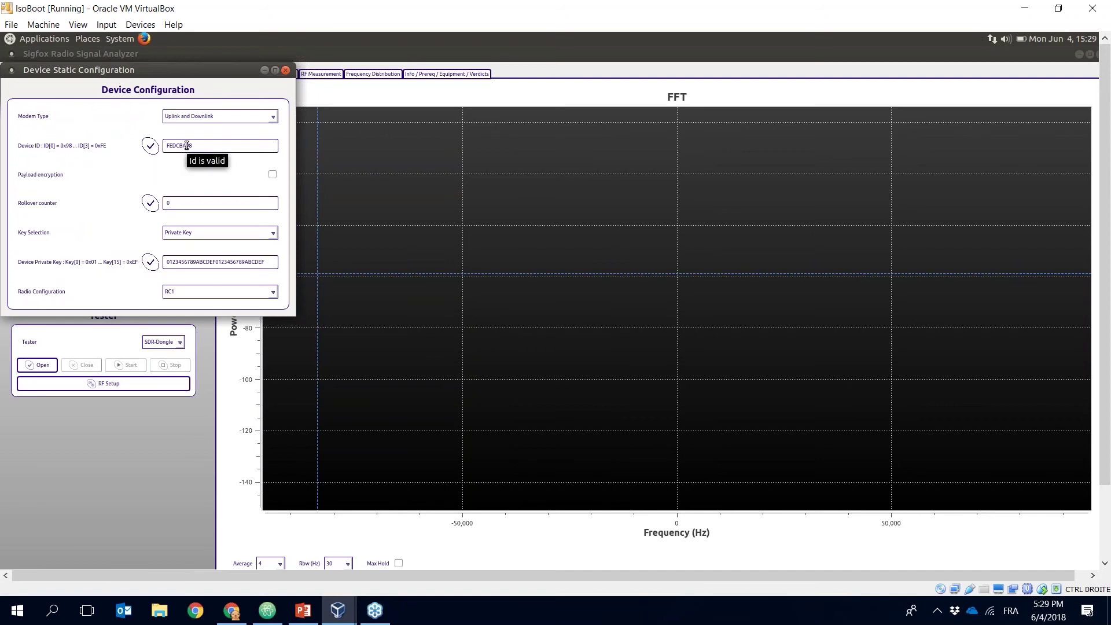
pyautogui.moveTo(213, 149); pyautogui.dragTo(153, 146)
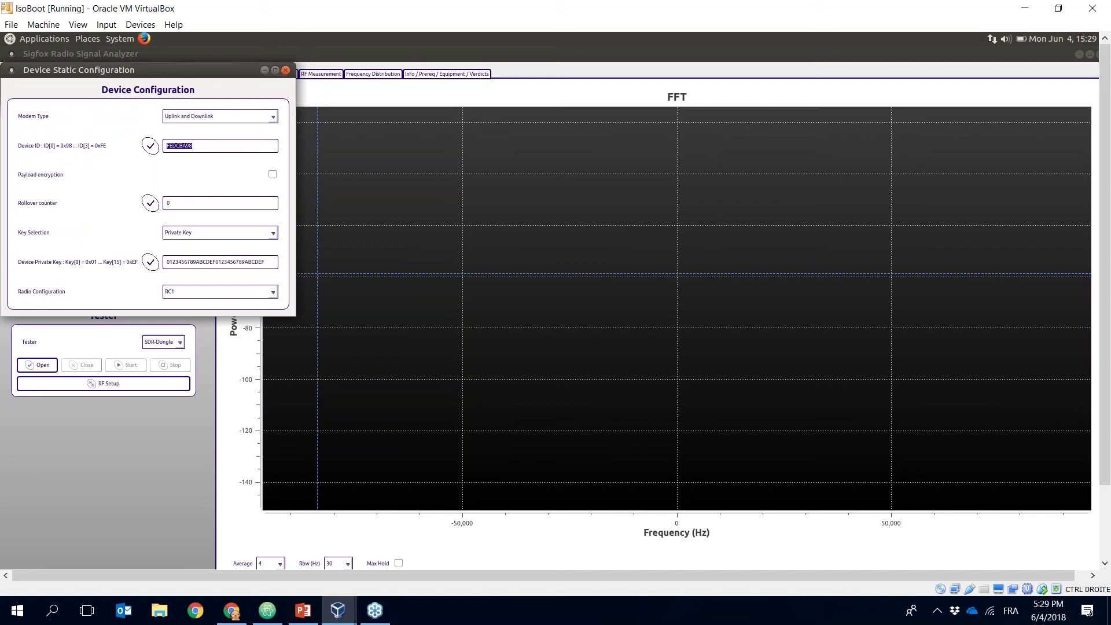
pyautogui.click(213, 147)
# Try Public Key as the key selection, return it to Private Key, and highlight the device private key.
pyautogui.click(274, 233)
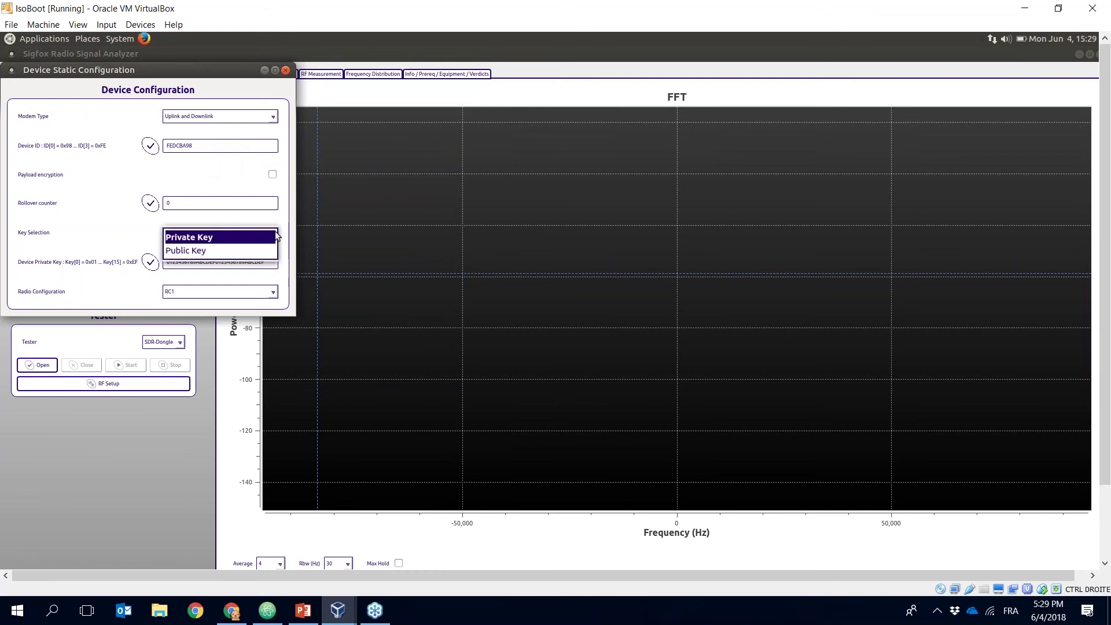
pyautogui.click(200, 251)
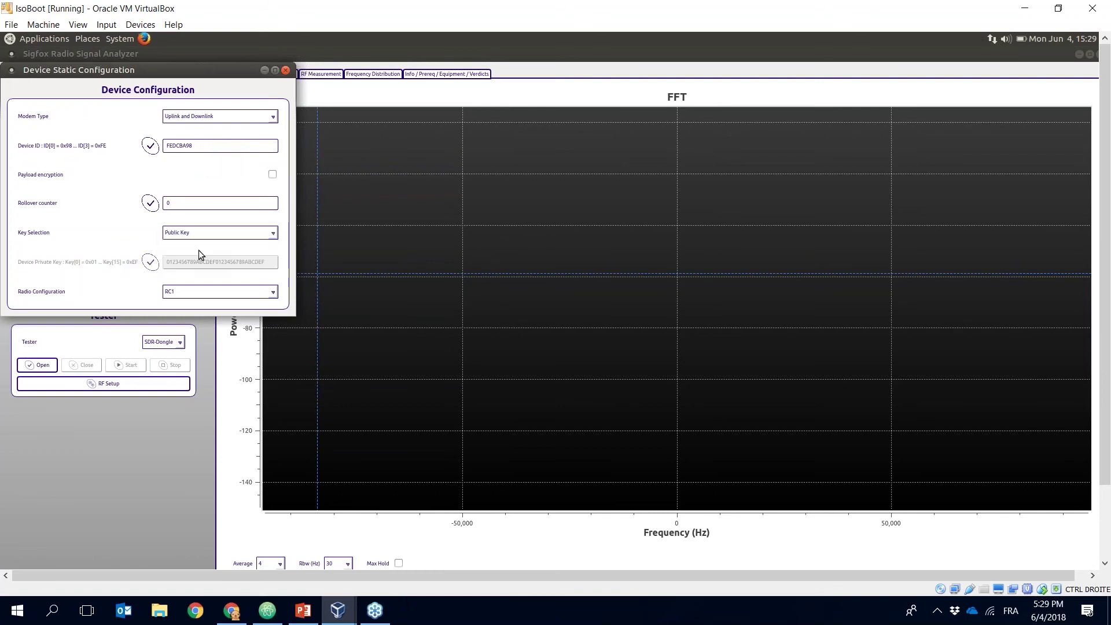
pyautogui.click(275, 235)
pyautogui.click(230, 224)
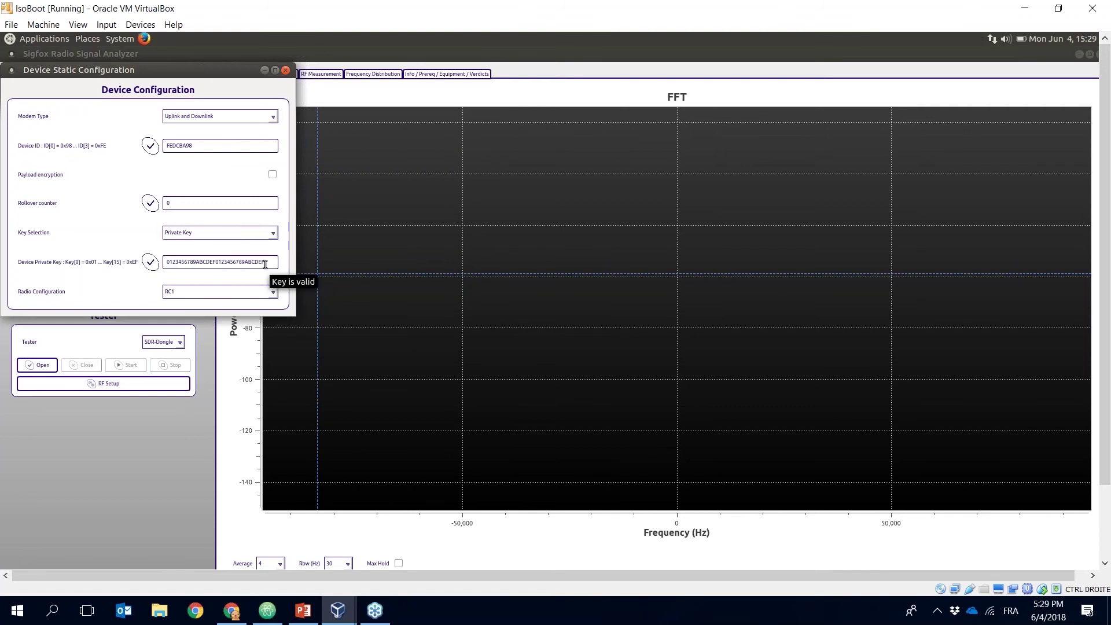
pyautogui.moveTo(272, 261); pyautogui.dragTo(177, 260)
pyautogui.click(183, 261)
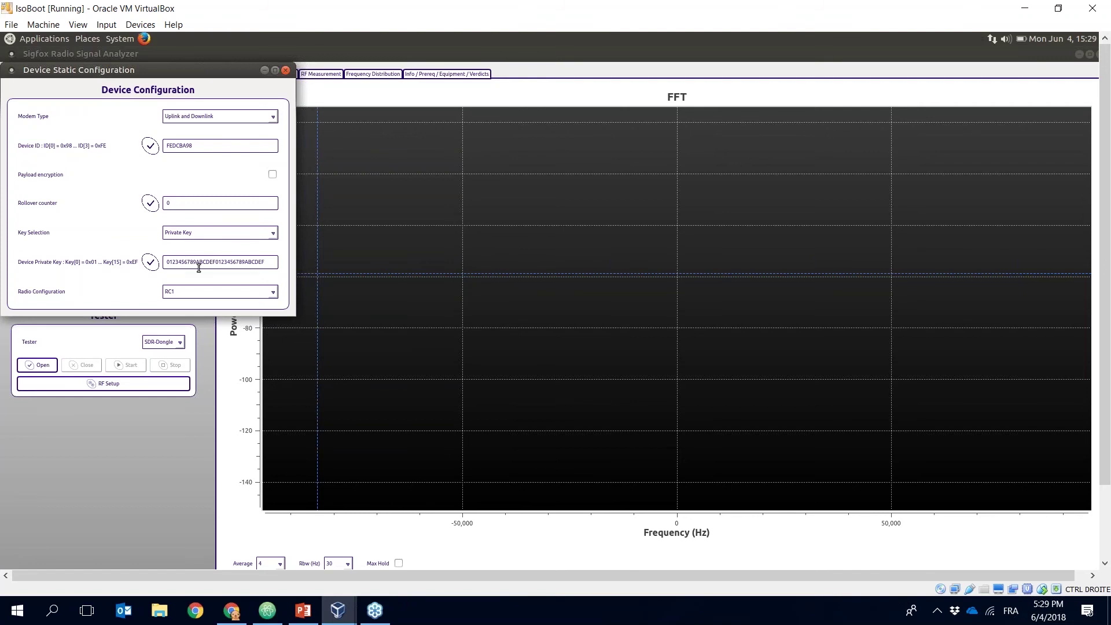
# Keep RC1 as the radio configuration, close the device configuration, and view the available test modes.
pyautogui.click(276, 296)
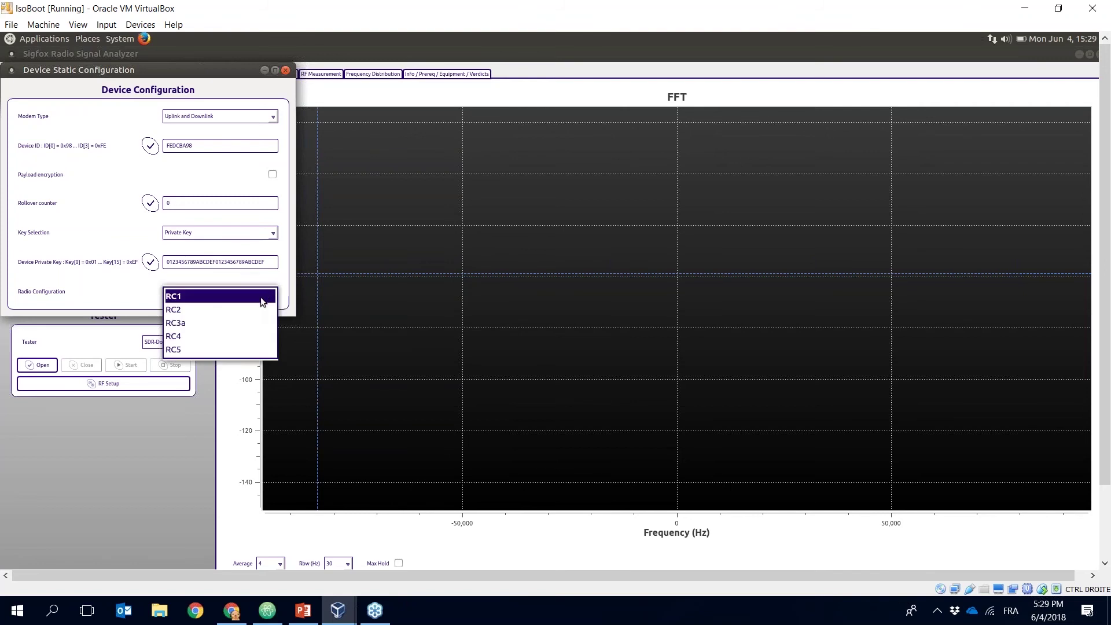
pyautogui.click(262, 296)
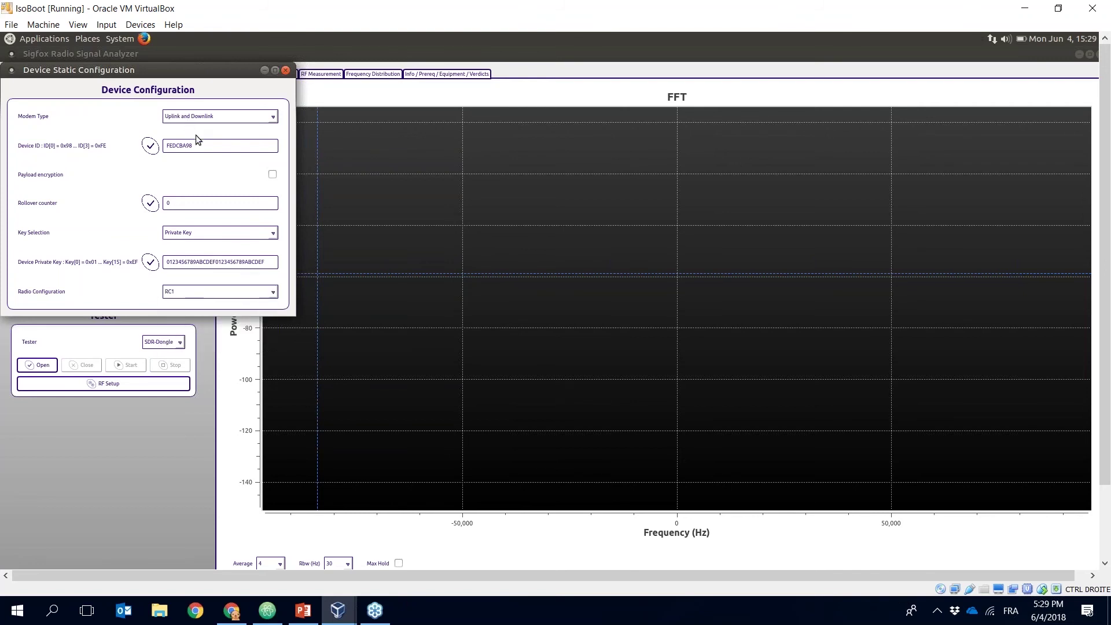
pyautogui.click(285, 70)
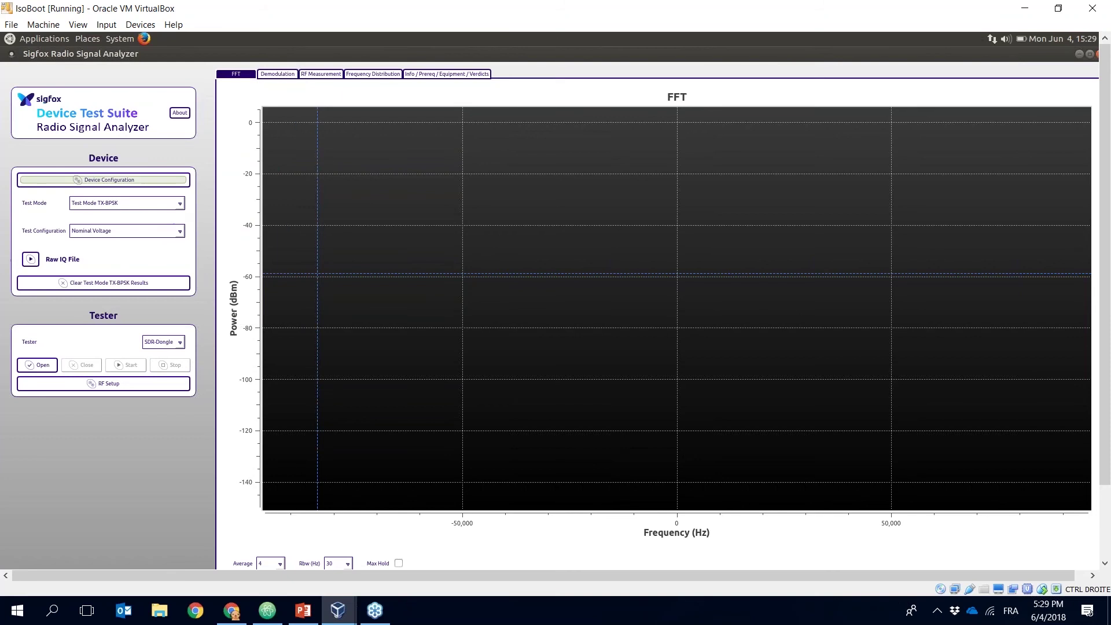
pyautogui.click(181, 207)
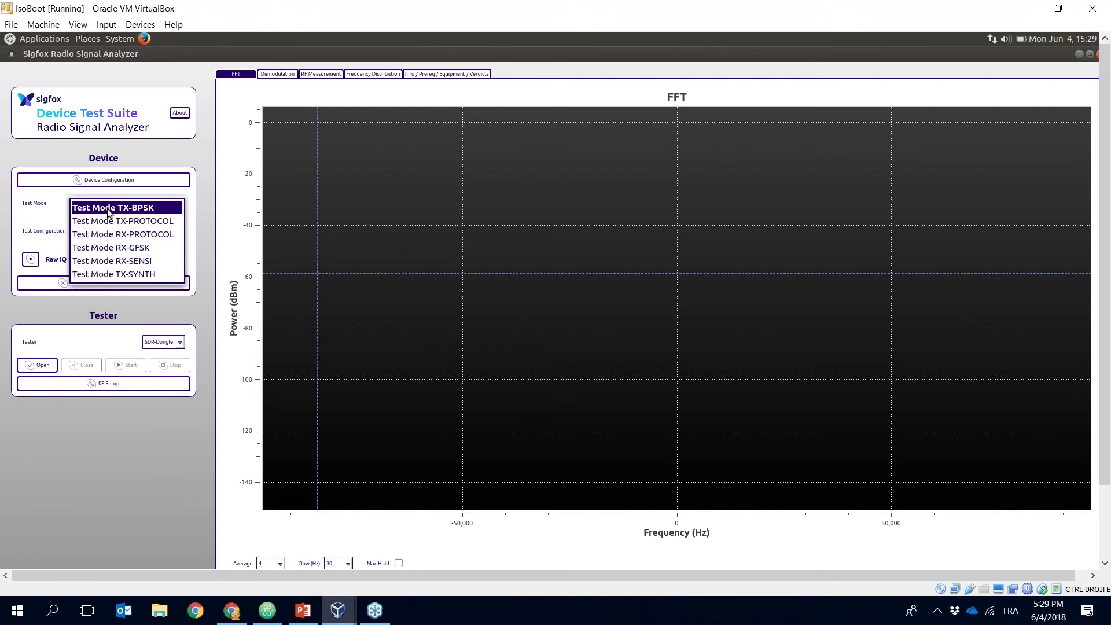
pyautogui.click(205, 203)
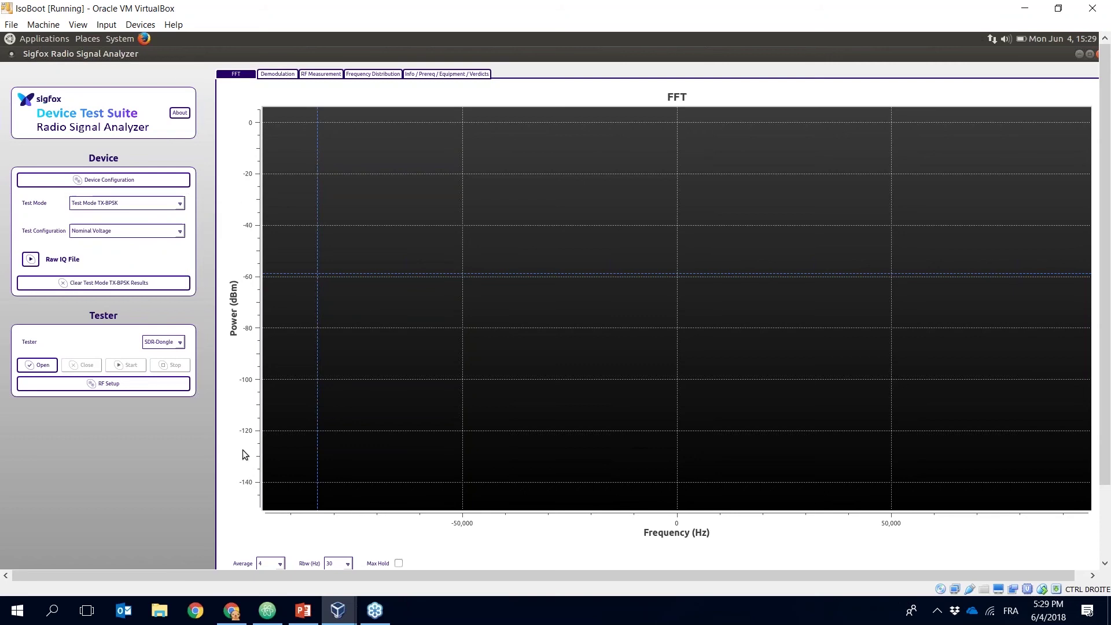
# Switch to Chrome and open resources.sigfox.com in a new tab.
pyautogui.click(243, 614)
pyautogui.hotkey('ctrl', 't')
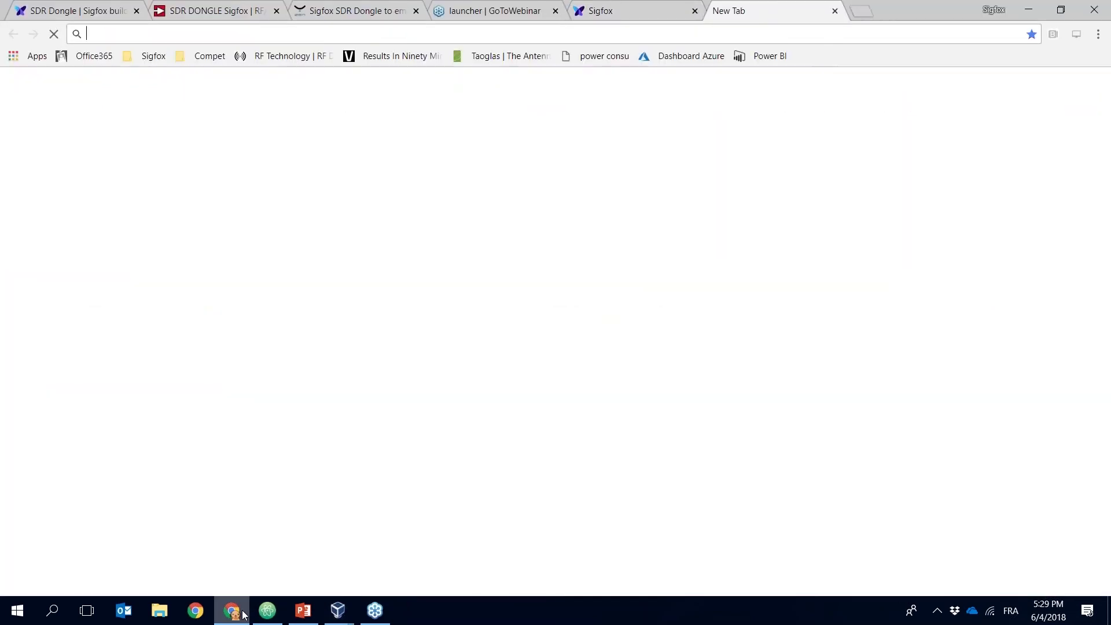
pyautogui.write('resources.sigfox.com')
pyautogui.press('Return')
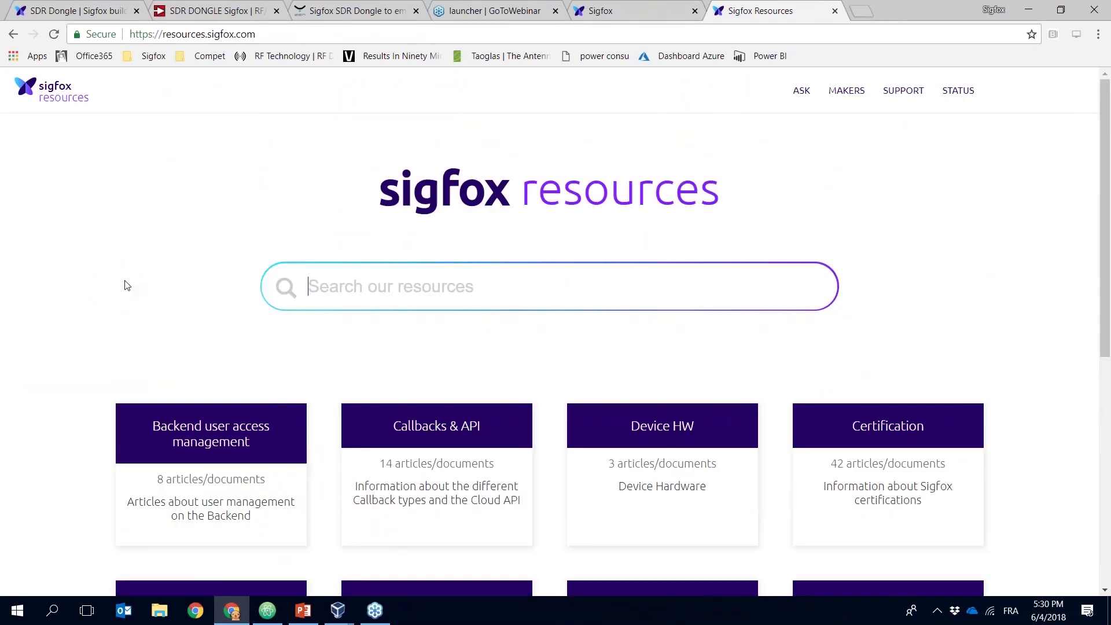
# Search the resources for "sigfox verified" and open the Sigfox Verified Modem Specification RC1 Uplink Downlink Monarch page.
pyautogui.write('sigfox ver')
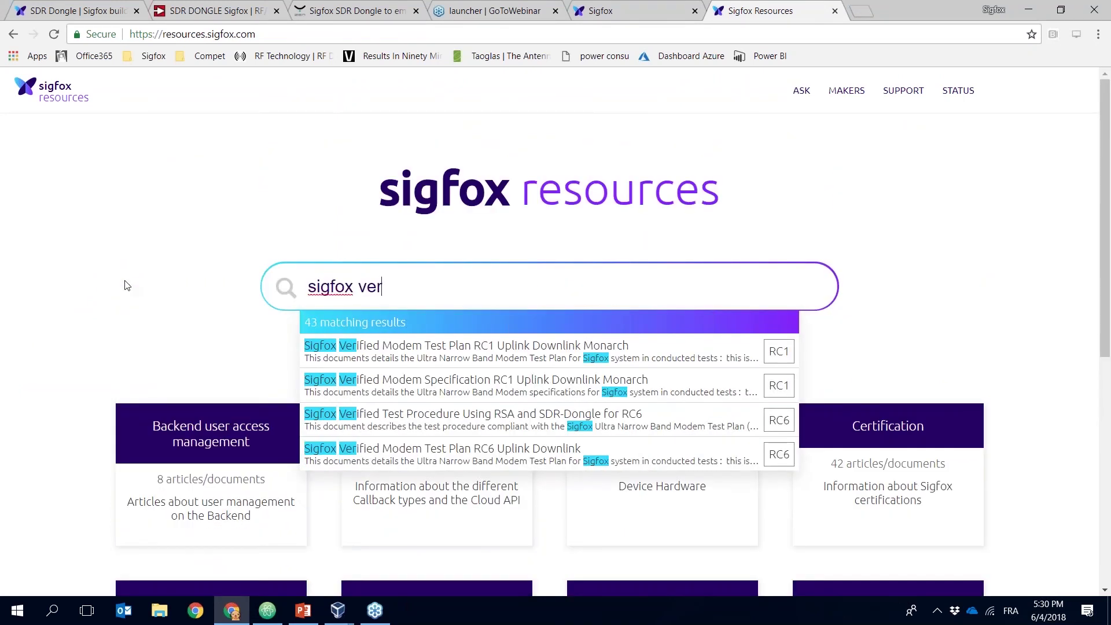
pyautogui.write('ified')
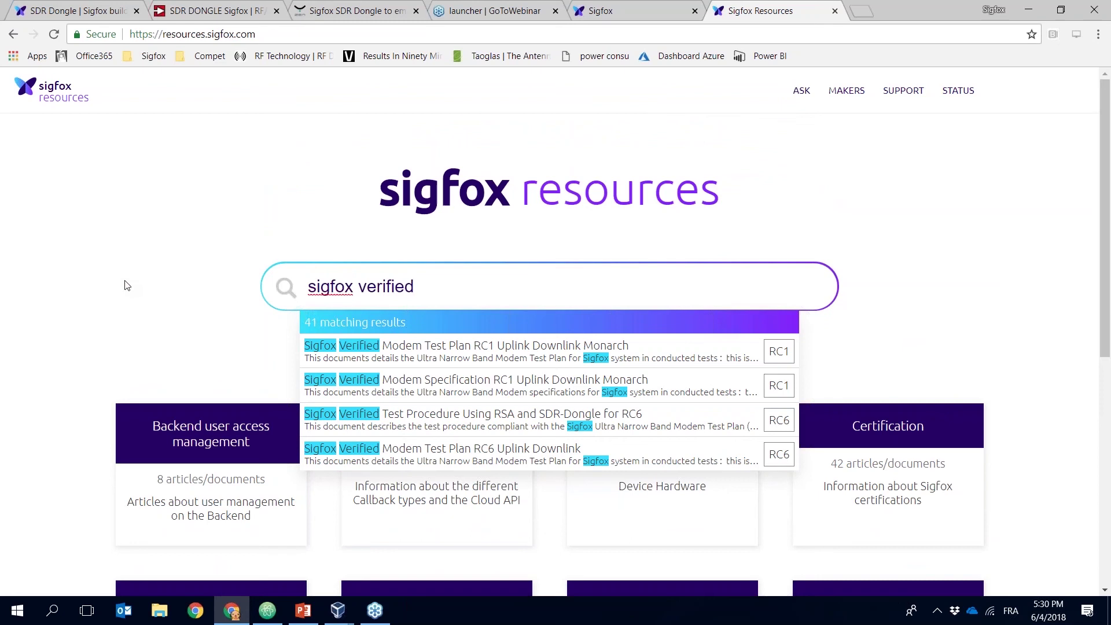
pyautogui.click(455, 387)
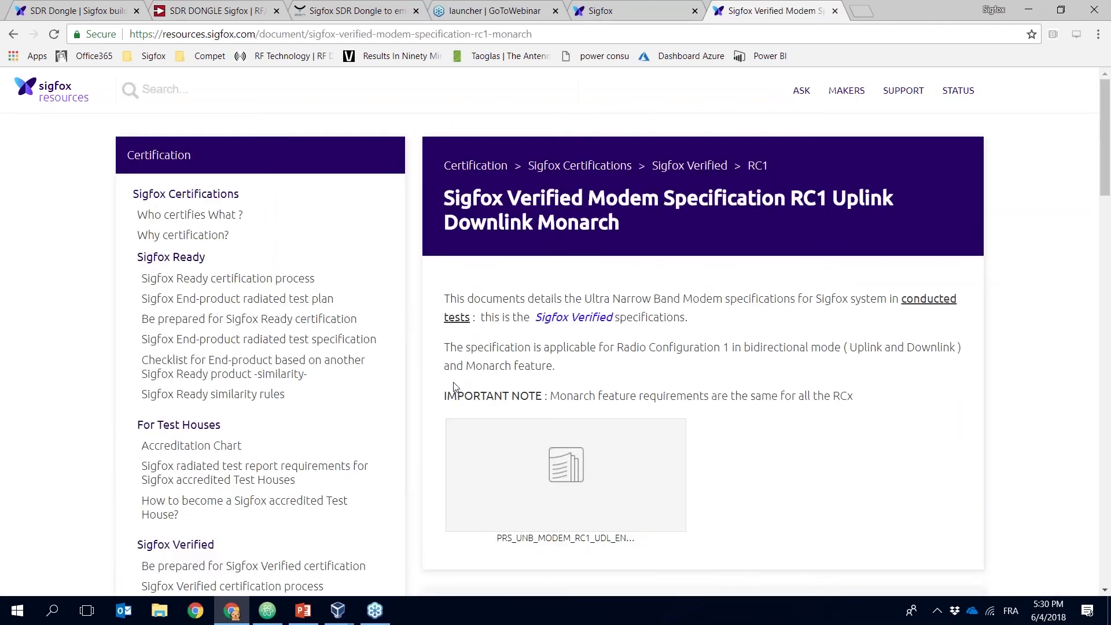
# Open the page's attached RC1 modem specification PDF and view its table of contents.
pyautogui.click(567, 460)
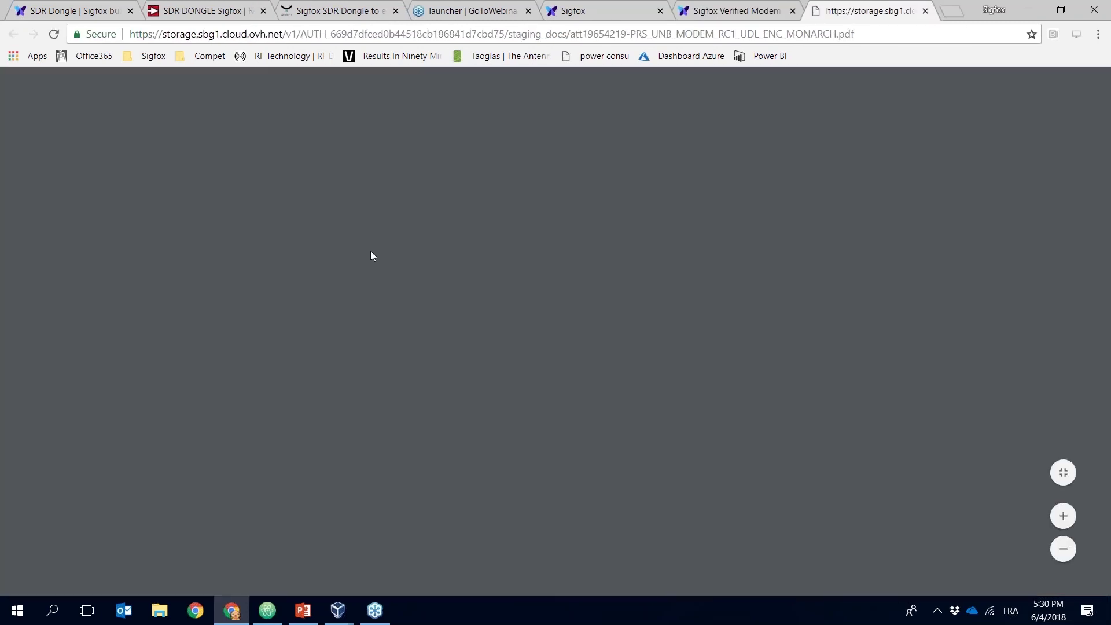
pyautogui.scroll(-7, 370, 255)
pyautogui.scroll(-8, 372, 255)
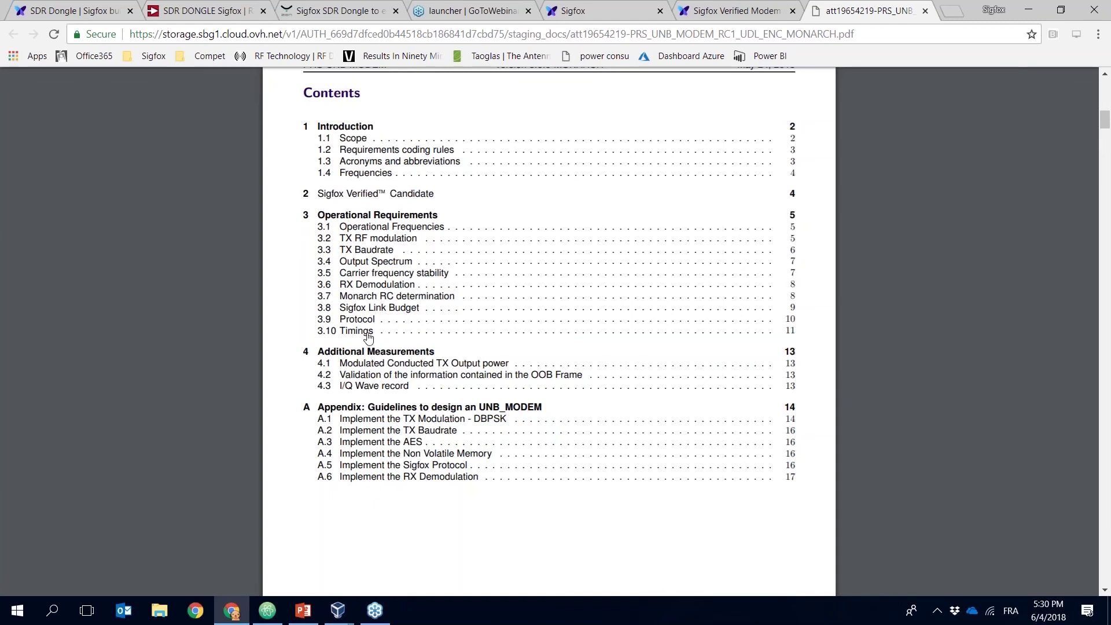
# Switch back to the IsoBoot virtual machine and keep Test Mode TX-BPSK as the analyzer's test mode.
pyautogui.moveTo(338, 610)
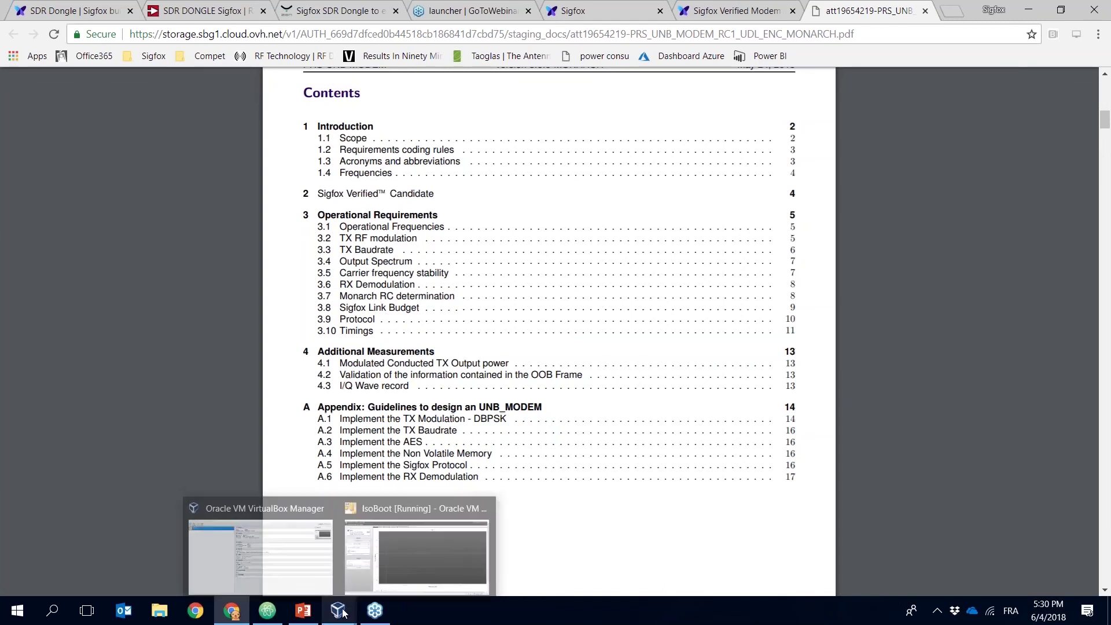
pyautogui.click(408, 573)
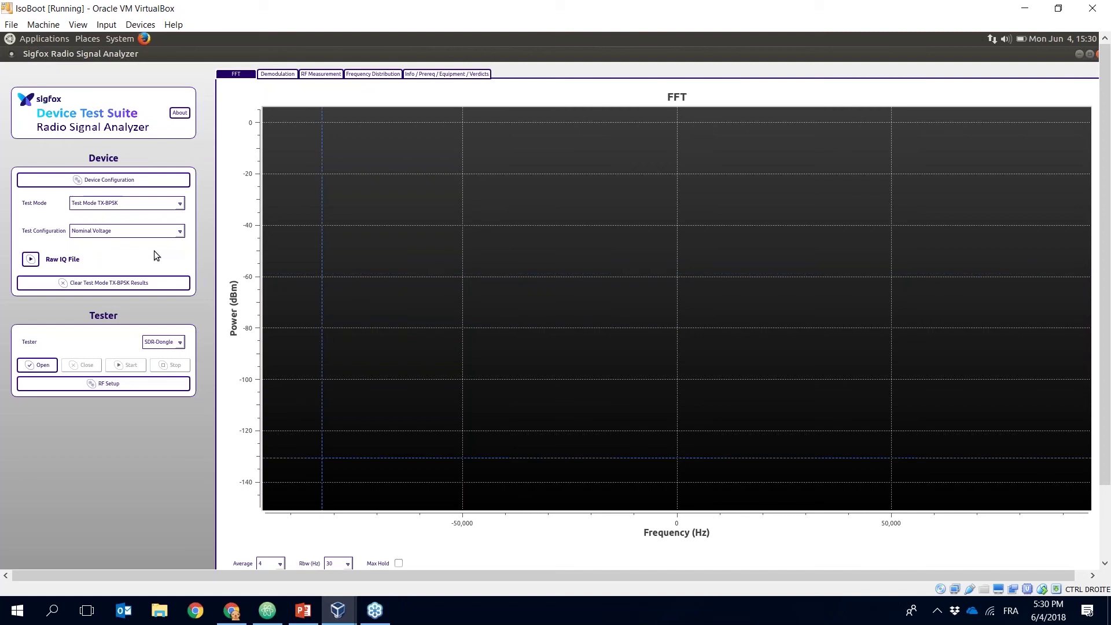
pyautogui.click(106, 206)
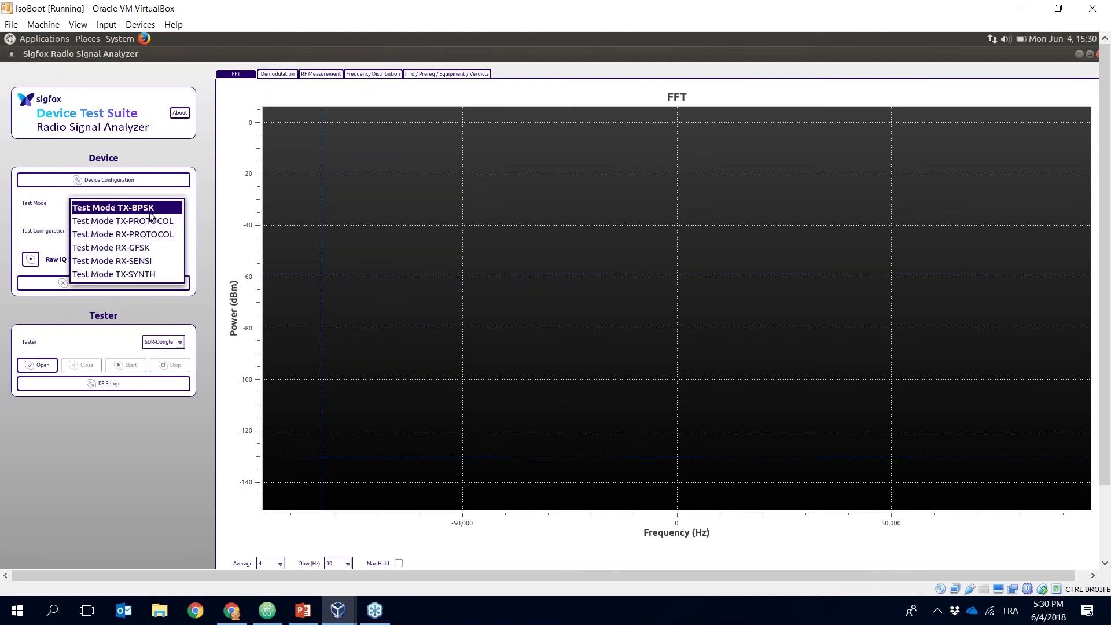
pyautogui.click(151, 210)
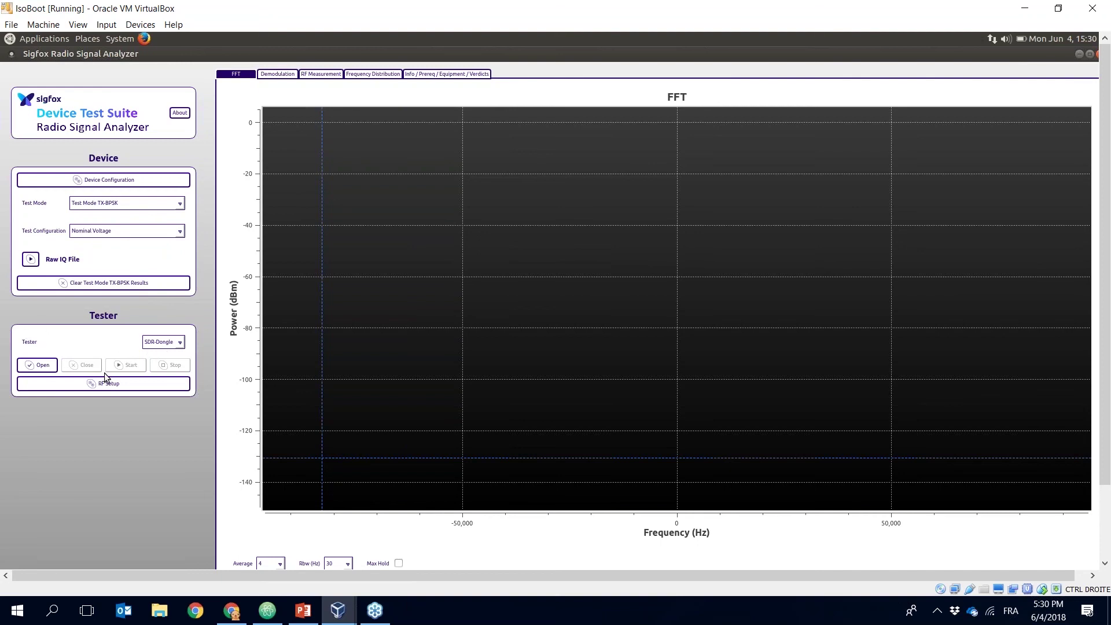
# Check the tester selection, keeping SDR-Dongle, and view the detect level and external offset in the RF setup.
pyautogui.click(177, 343)
pyautogui.click(176, 345)
pyautogui.click(94, 384)
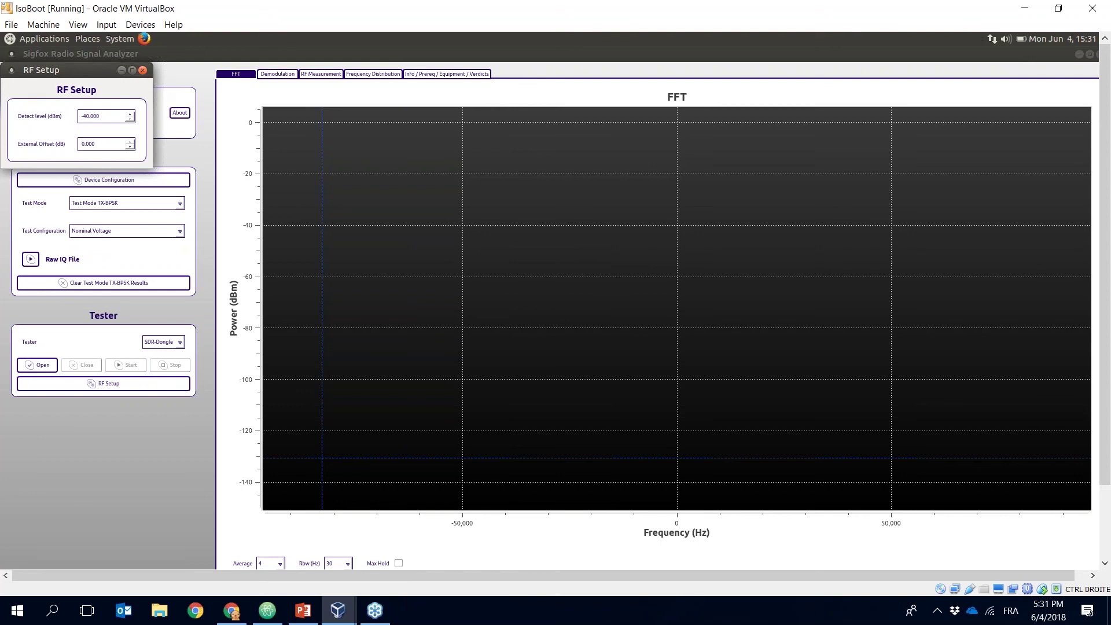
pyautogui.click(142, 71)
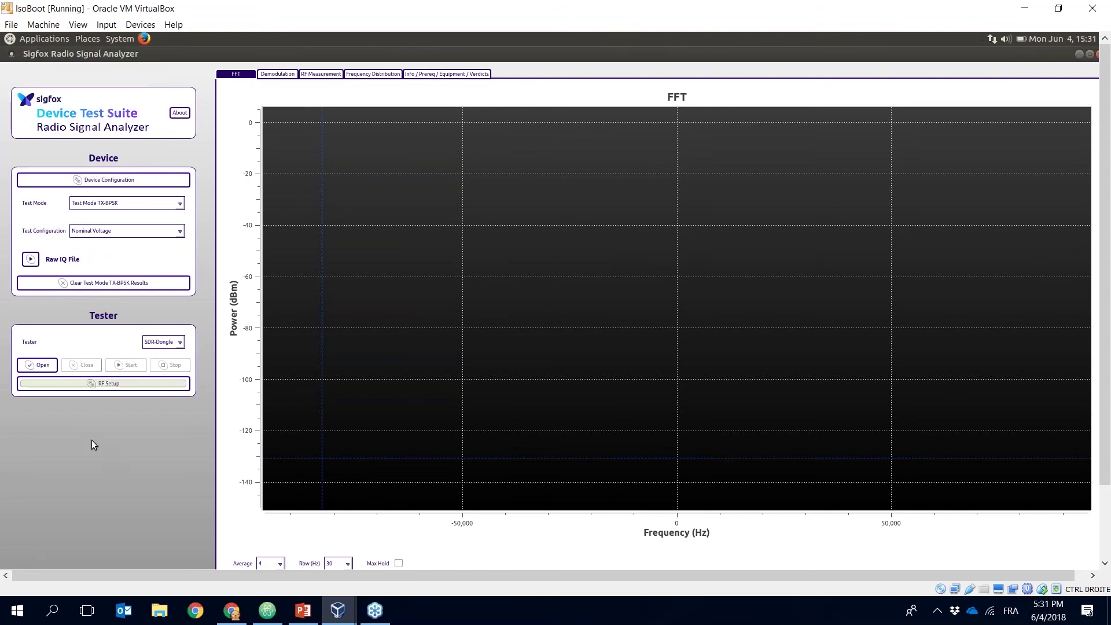
# Open the SDR-Dongle tester connection and start the signal acquisition.
pyautogui.click(37, 365)
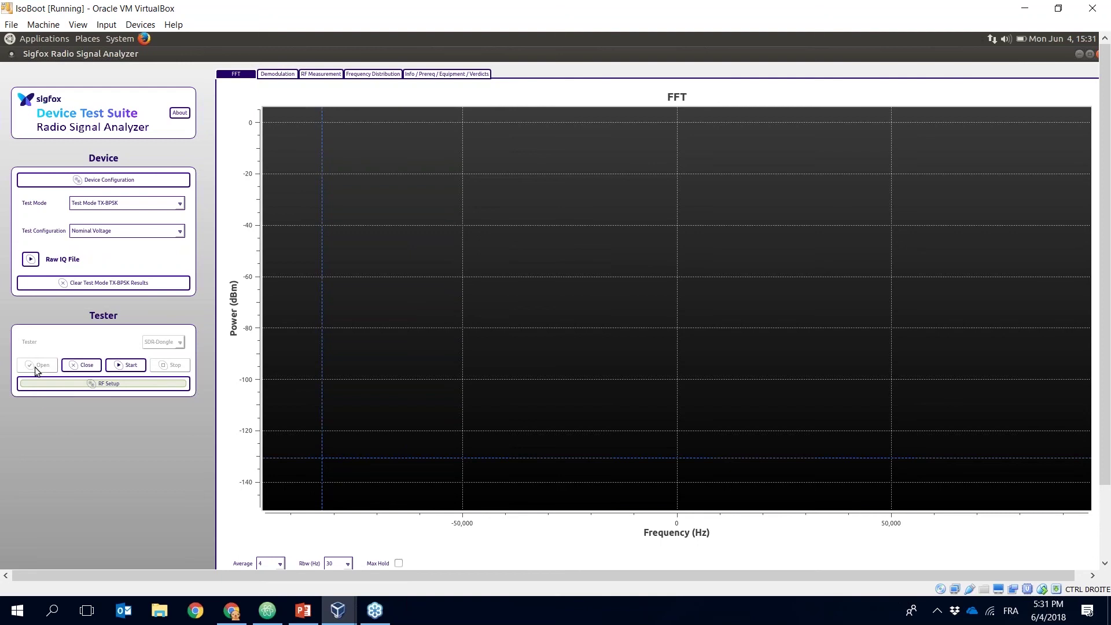
pyautogui.click(134, 366)
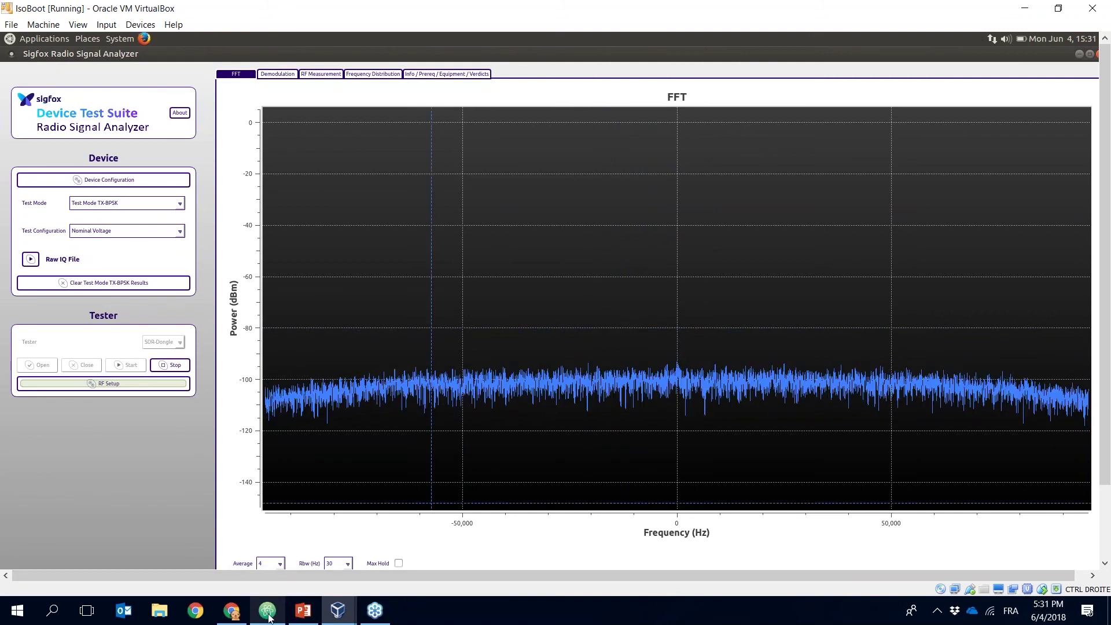
# Switch to Atom and restore its window down to the lower half of the screen, leaving the analyzer's plot area exposed above.
pyautogui.moveTo(269, 617)
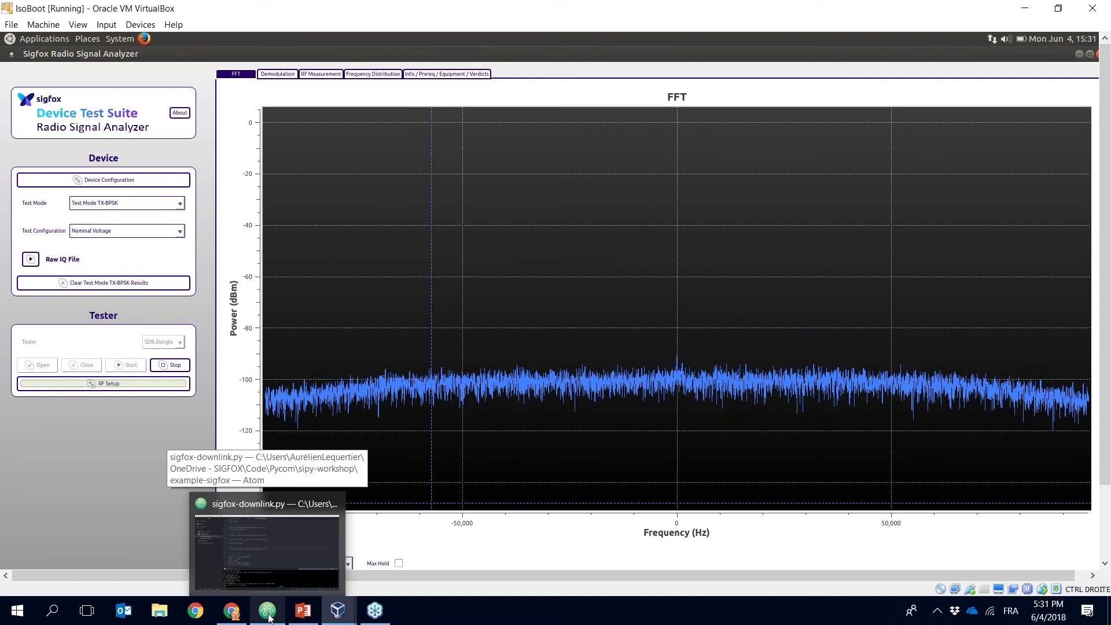
pyautogui.click(269, 616)
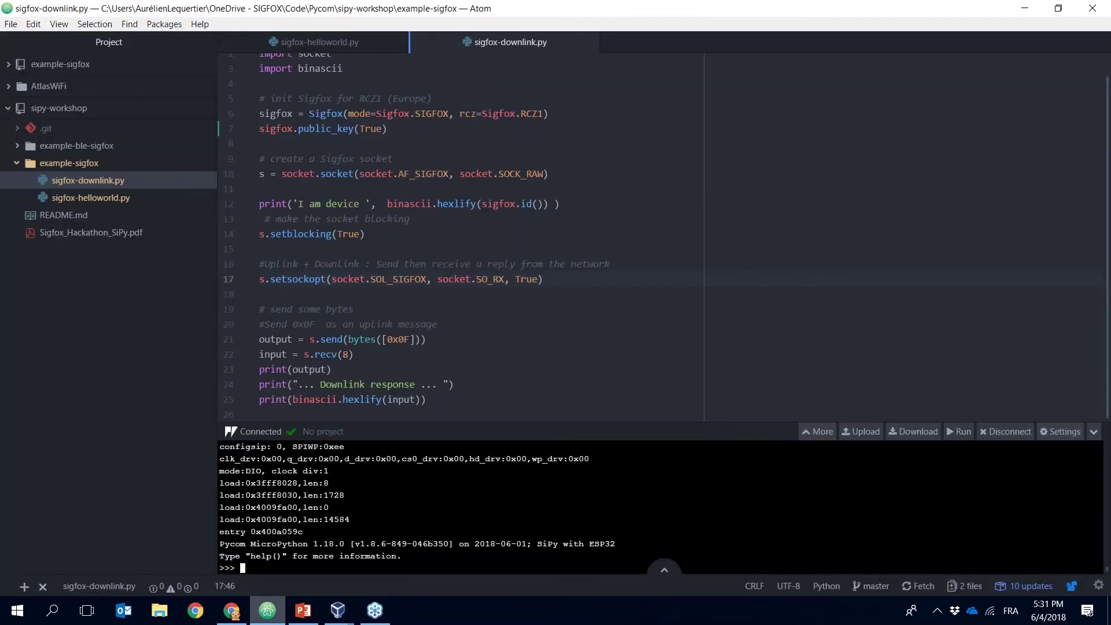
pyautogui.doubleClick(628, 15)
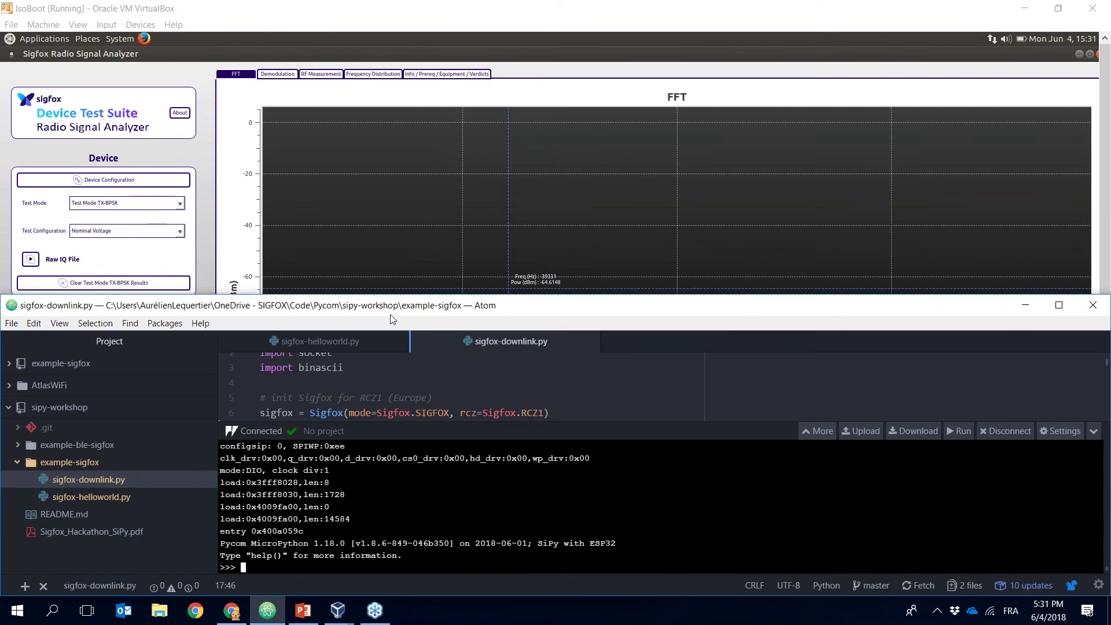
# Lower the Atom window to uncover the FFT trace, run sigfox-helloworld.py on the SiPy, and minimize Atom.
pyautogui.click(328, 340)
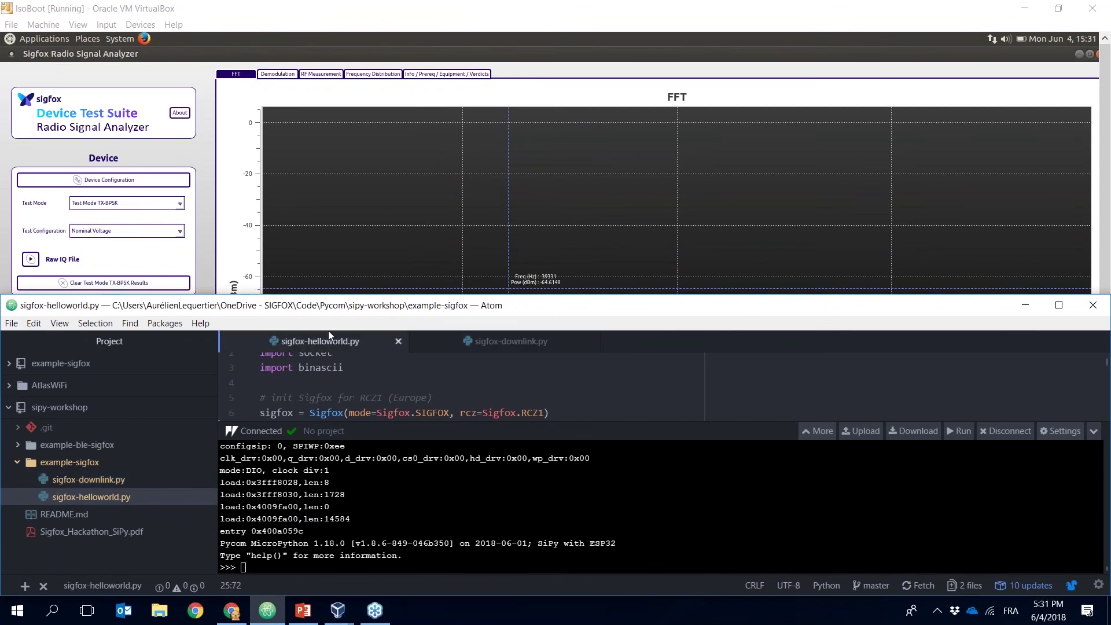
pyautogui.click(394, 397)
pyautogui.moveTo(709, 317); pyautogui.dragTo(719, 429)
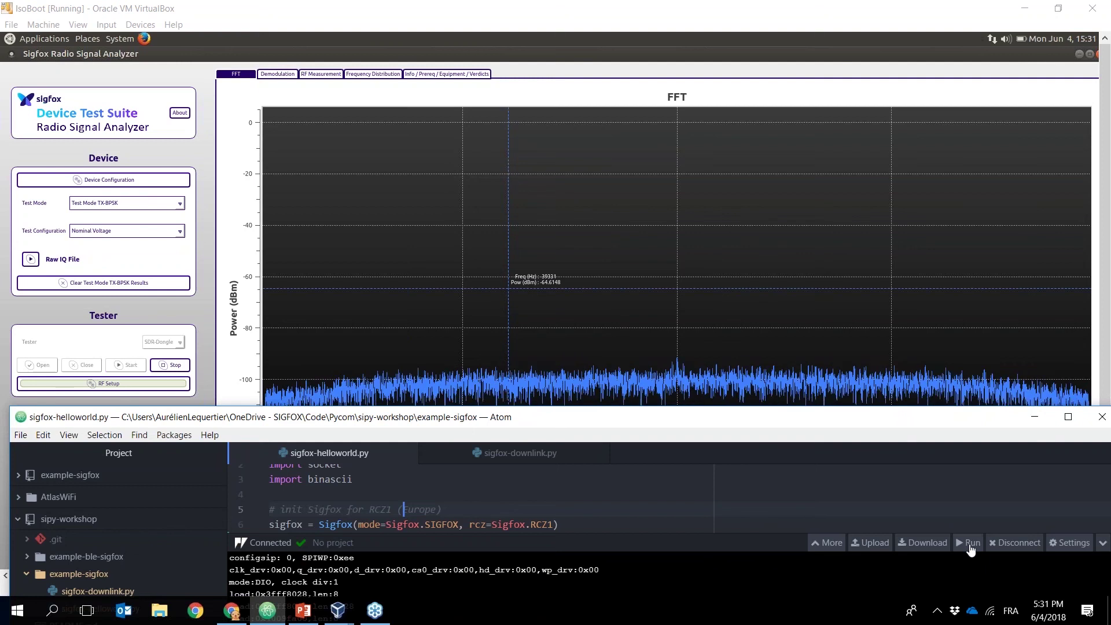
pyautogui.click(967, 543)
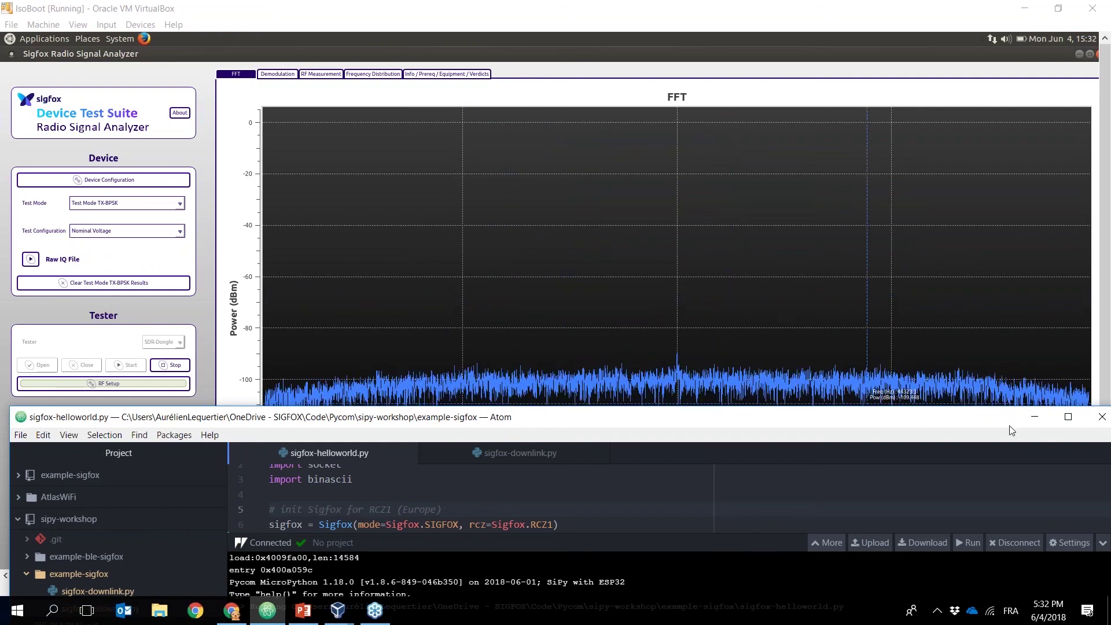
pyautogui.click(1034, 416)
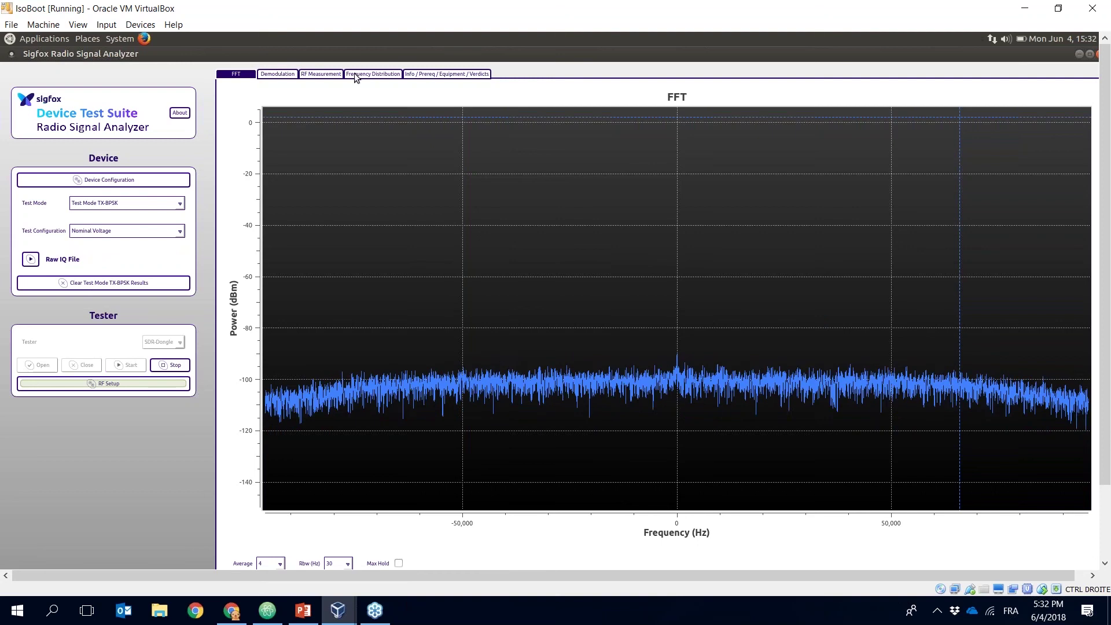
# Look through the Demodulation table and the nominal-voltage RF Measurement plots, from Unb FFT through Extra Symbol After Frame.
pyautogui.click(278, 74)
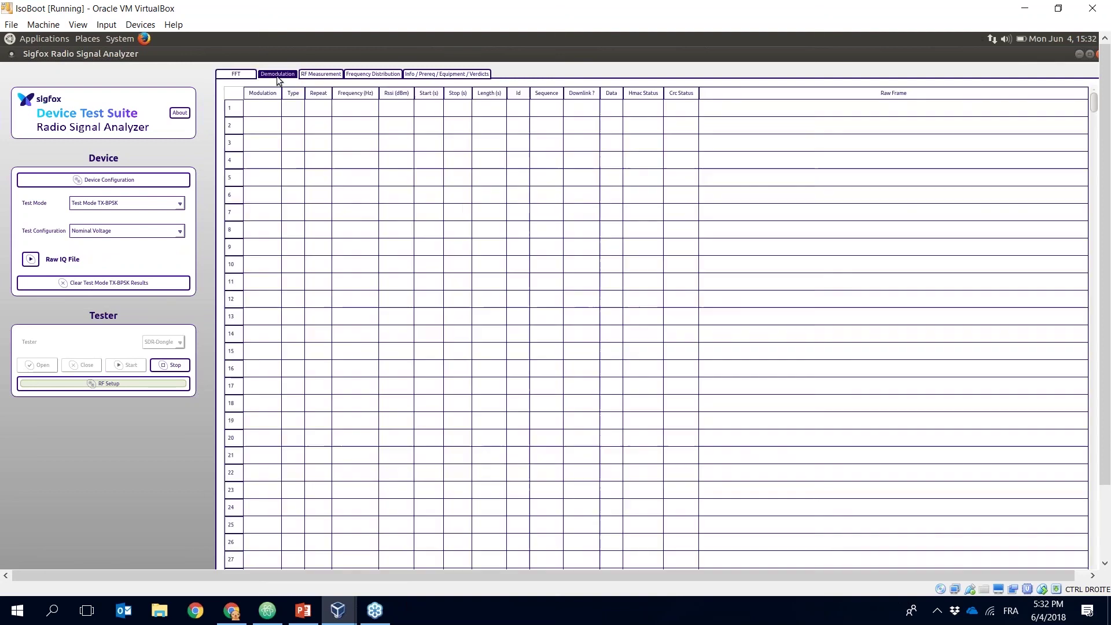
pyautogui.click(318, 76)
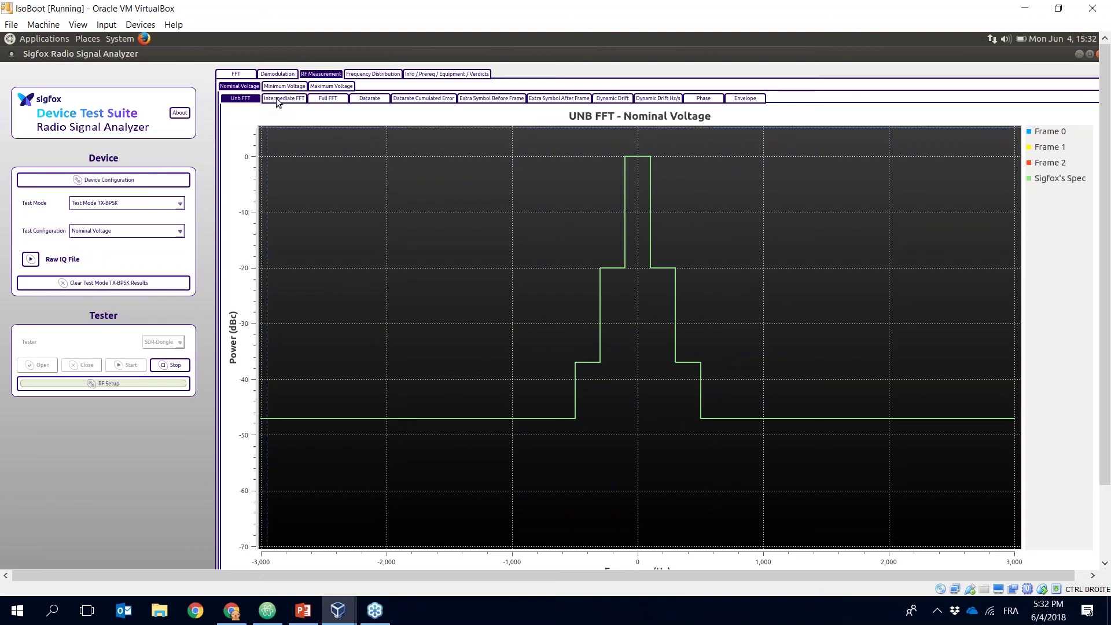
pyautogui.click(296, 99)
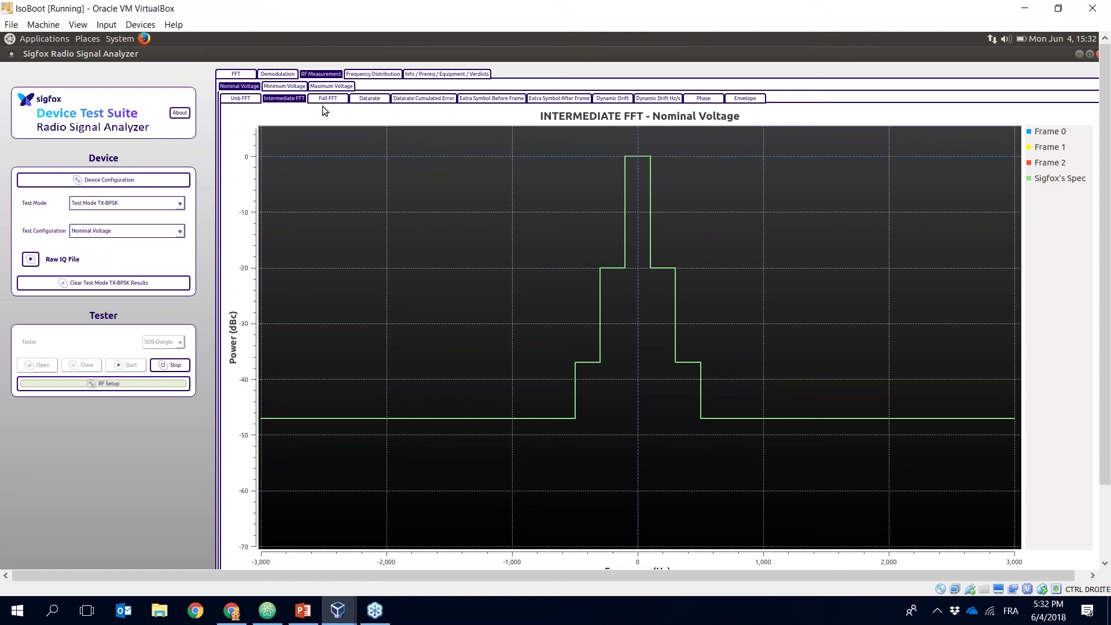
pyautogui.click(330, 100)
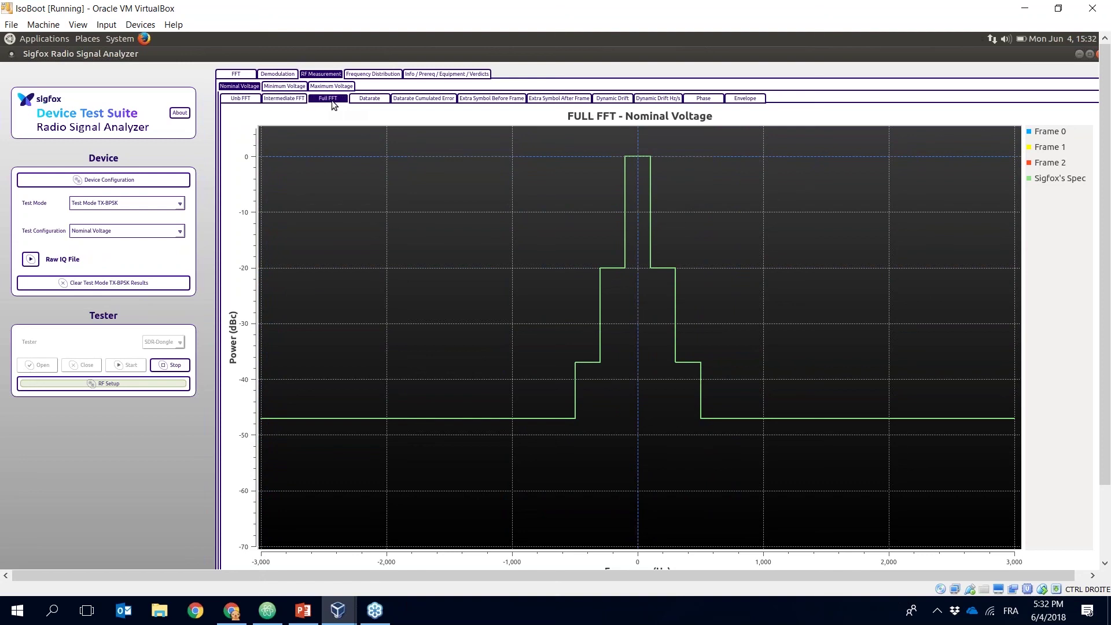
pyautogui.click(366, 101)
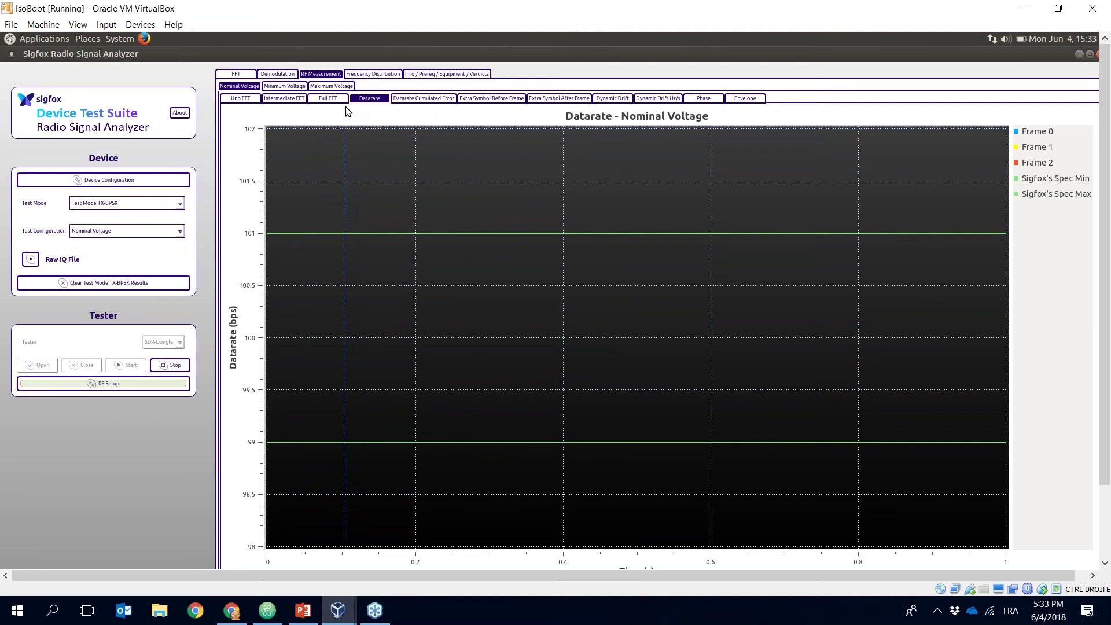
pyautogui.click(406, 100)
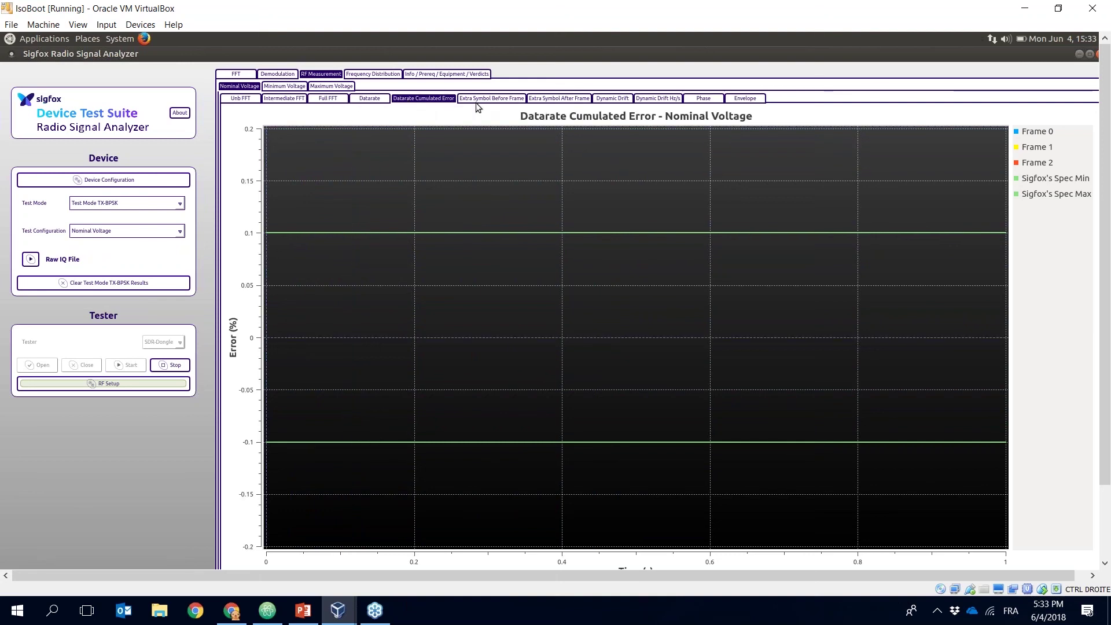
pyautogui.click(505, 99)
pyautogui.click(542, 98)
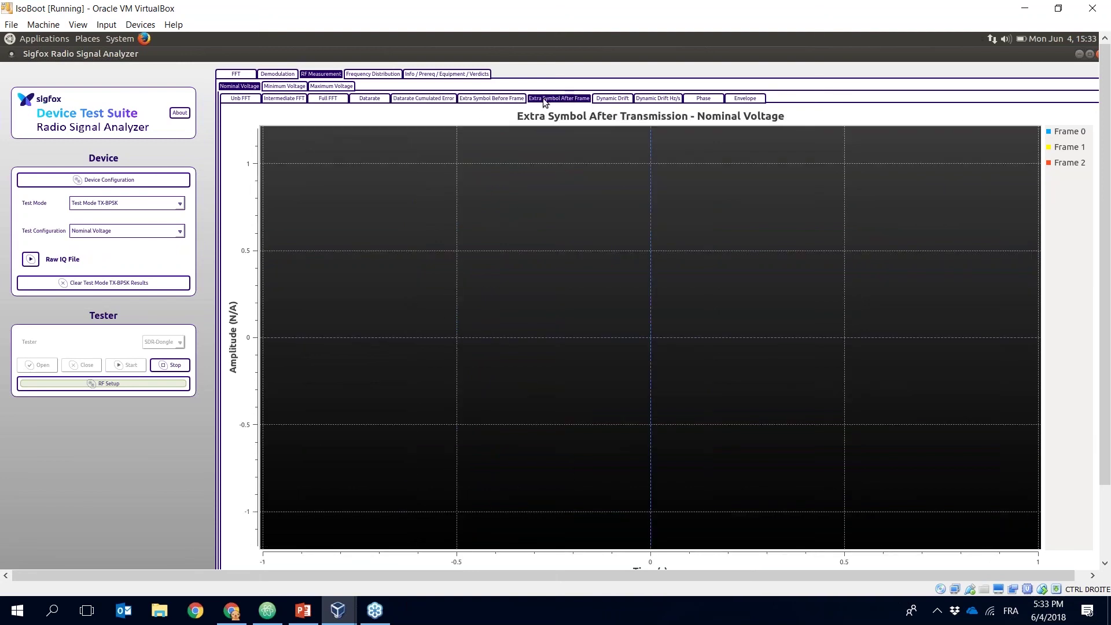
# View the Frequency Distribution plot and the Demodulation table, and return to the live FFT.
pyautogui.click(371, 74)
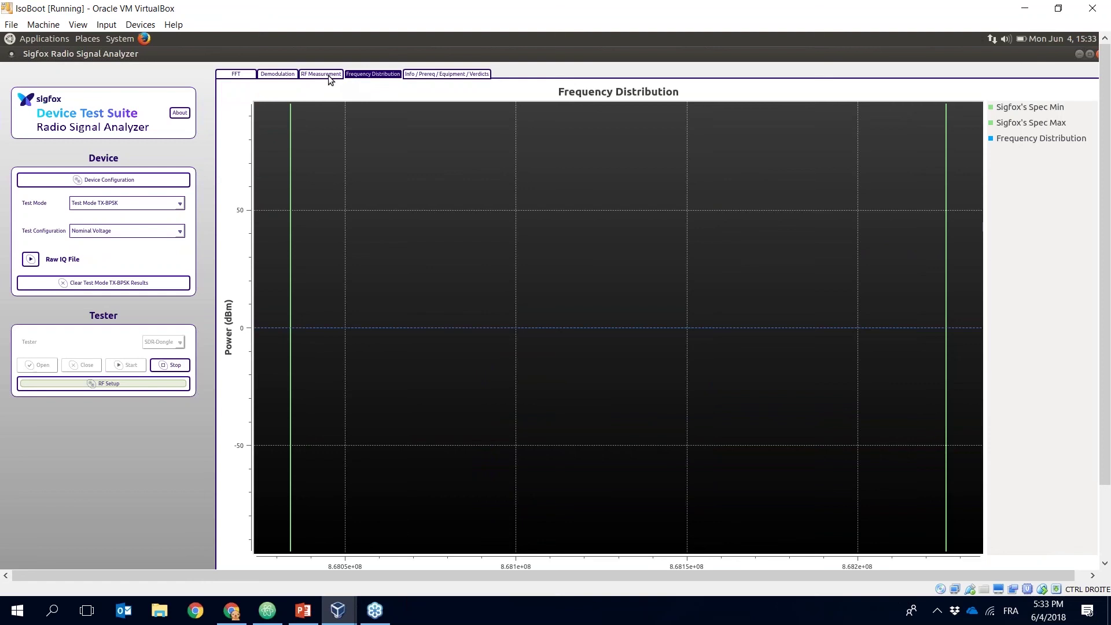
pyautogui.click(289, 75)
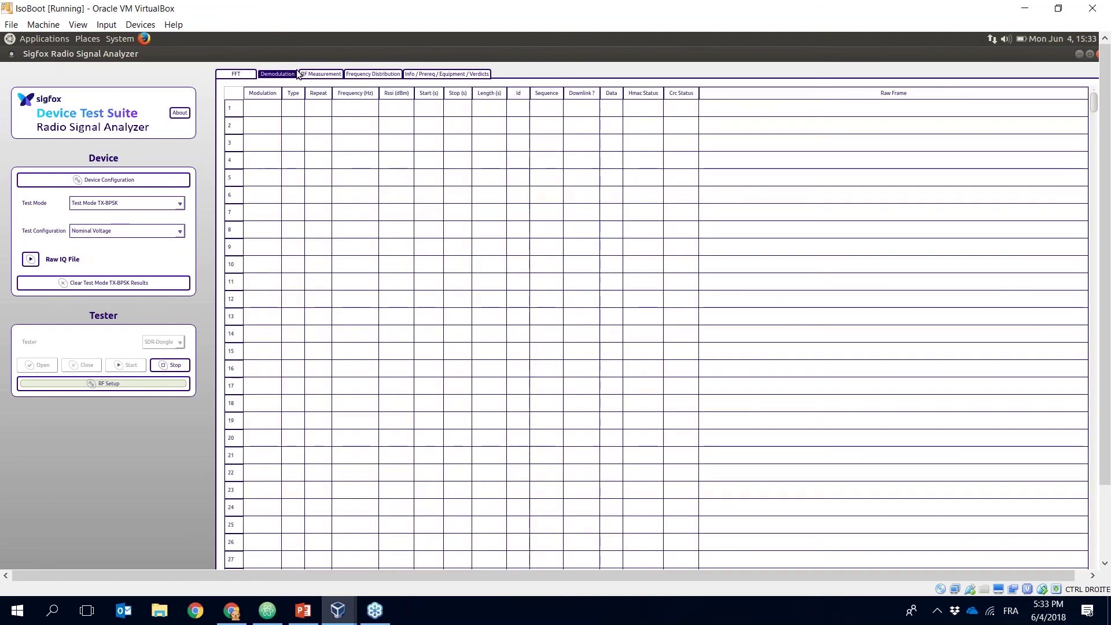
pyautogui.click(234, 74)
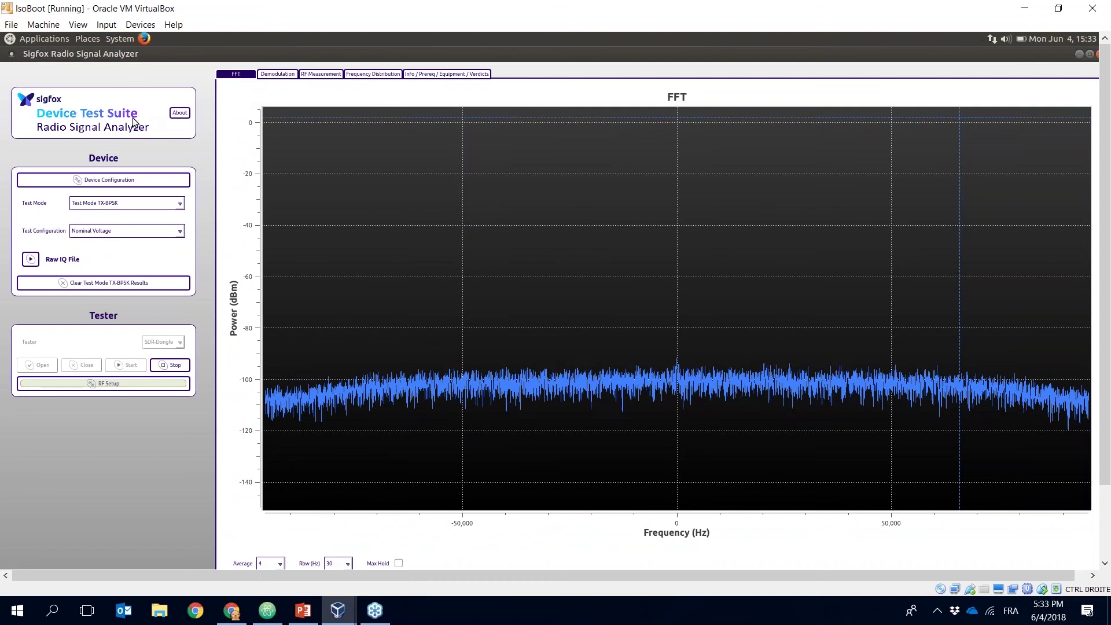
# Review the analyzer's available test modes, keeping Test Mode TX-BPSK selected.
pyautogui.click(181, 206)
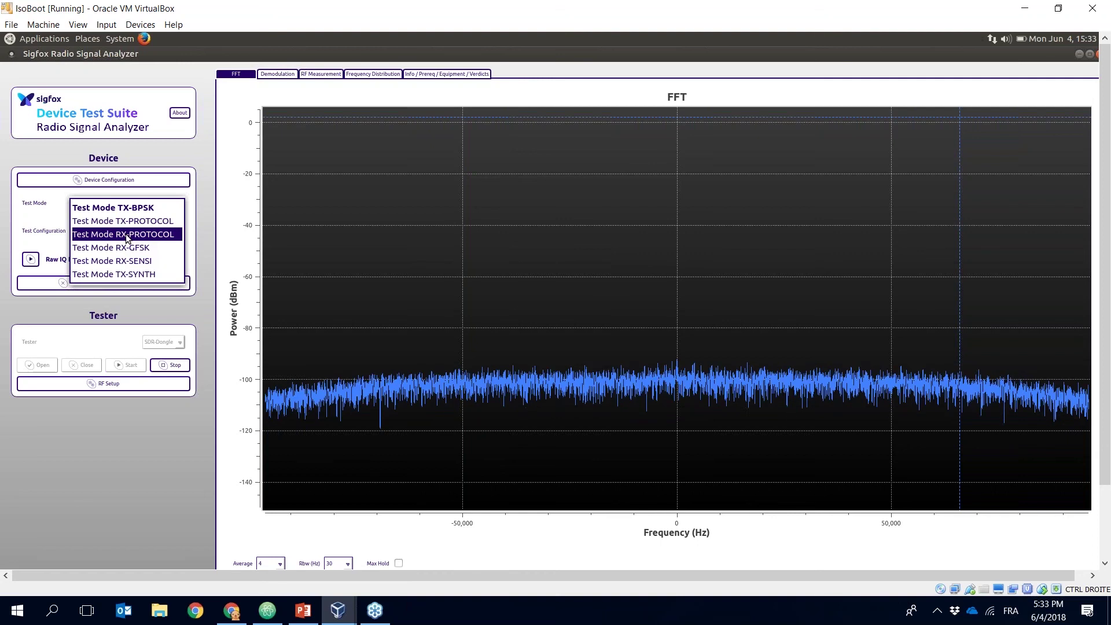
pyautogui.click(116, 207)
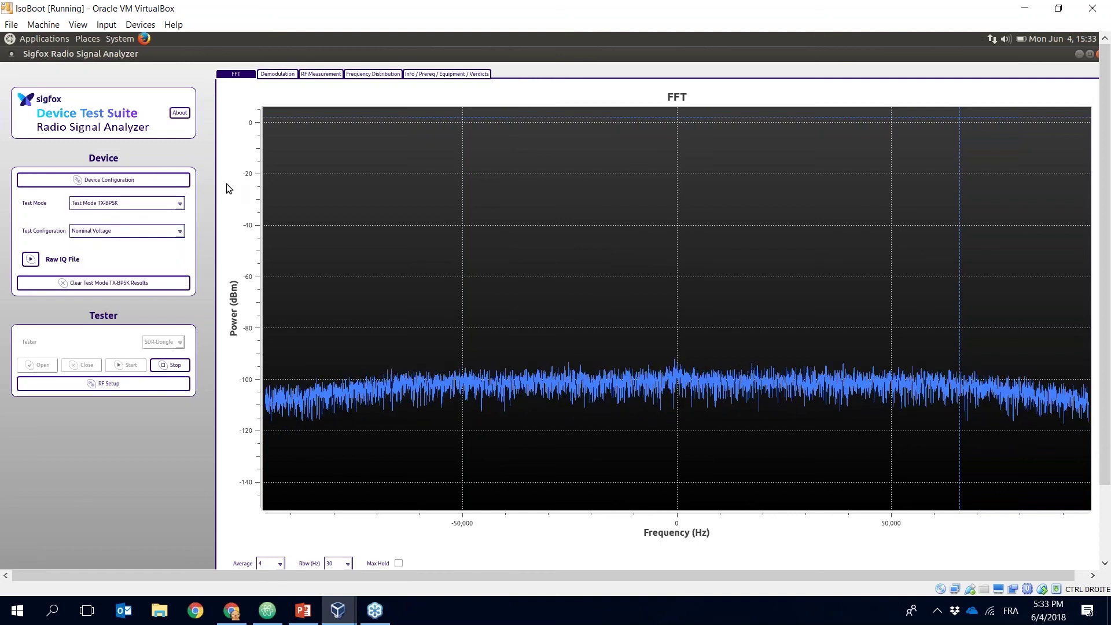